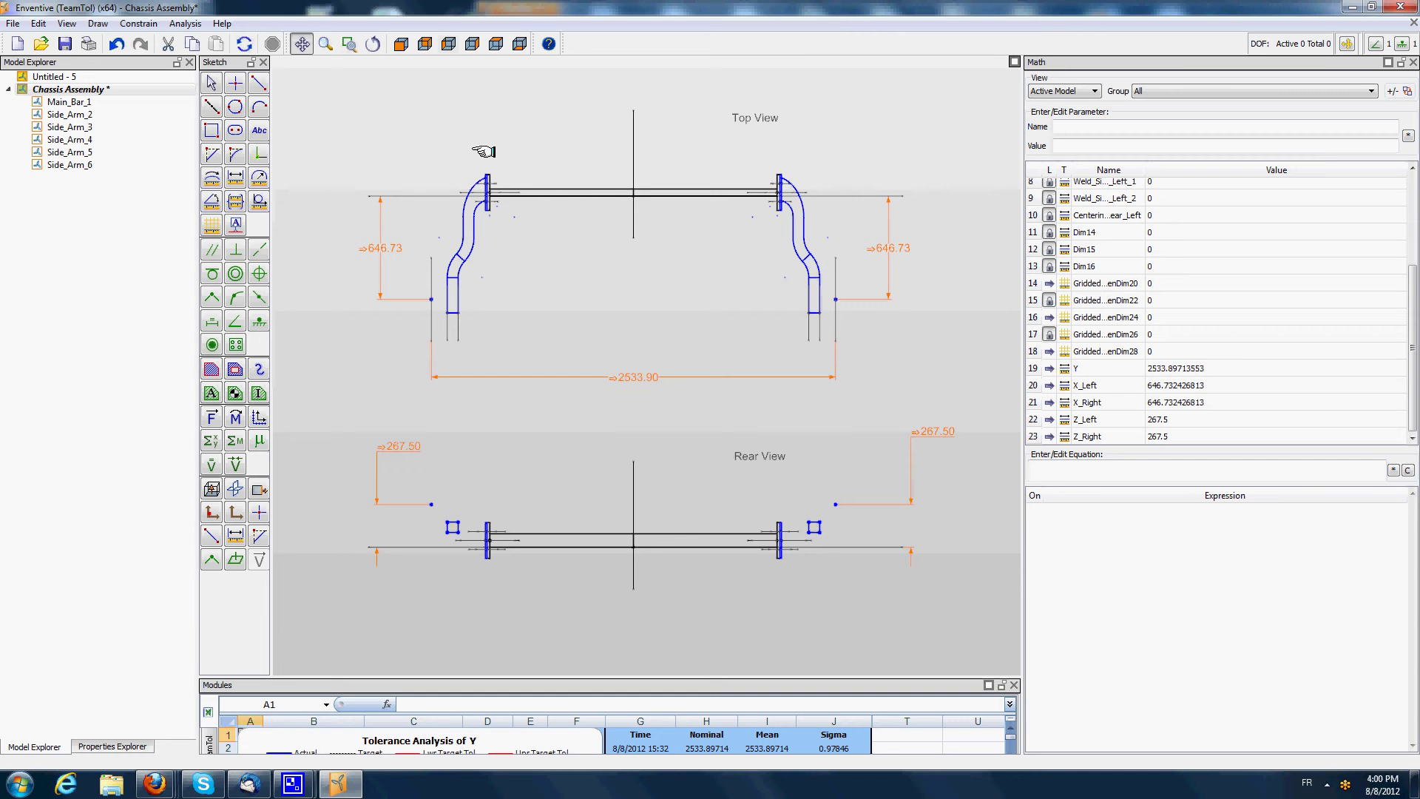
- Show all dimension names in the Chassis Assembly sketch
{"action": "left_click", "coordinate": [211, 83]}
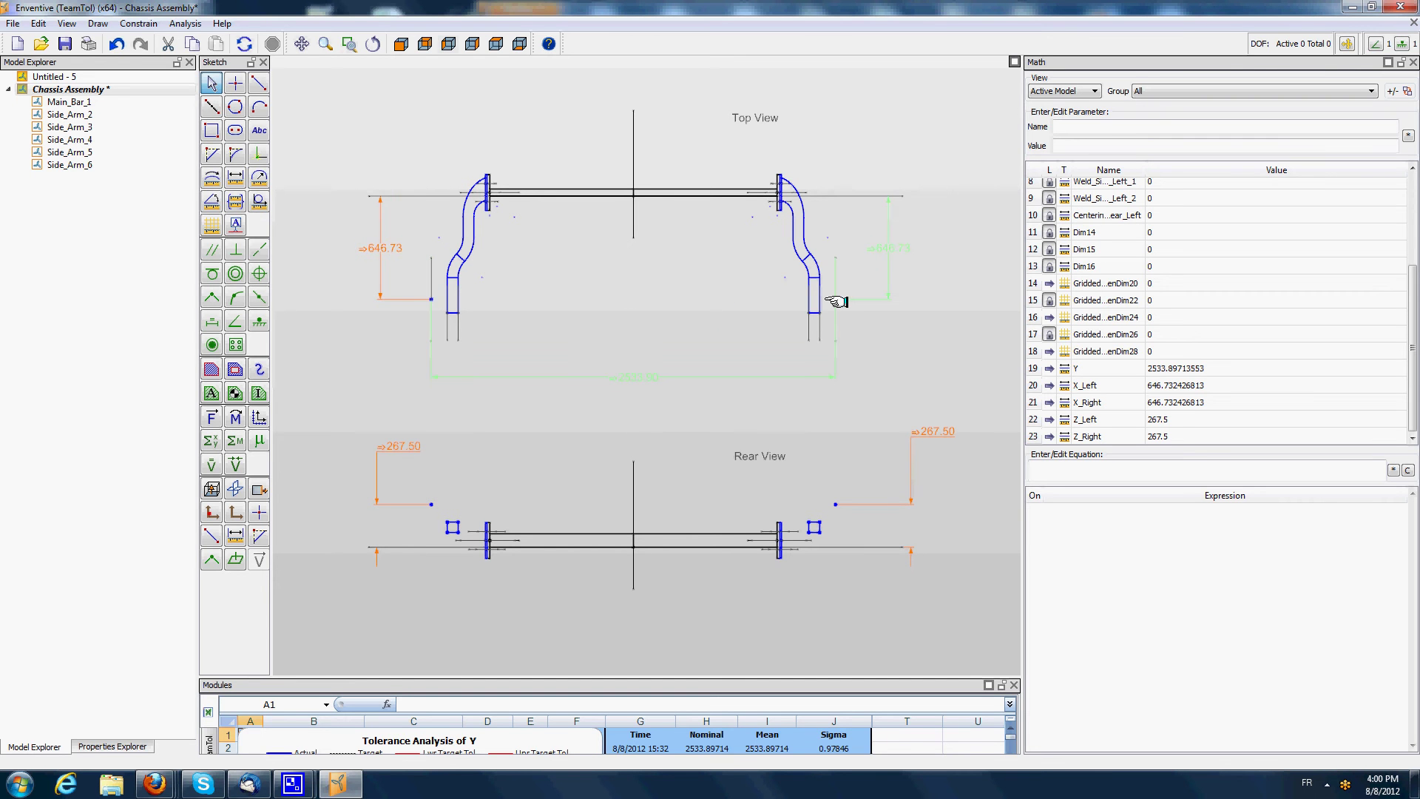
{"action": "left_click_drag", "start_coordinate": [470, 247], "coordinate": [459, 285]}
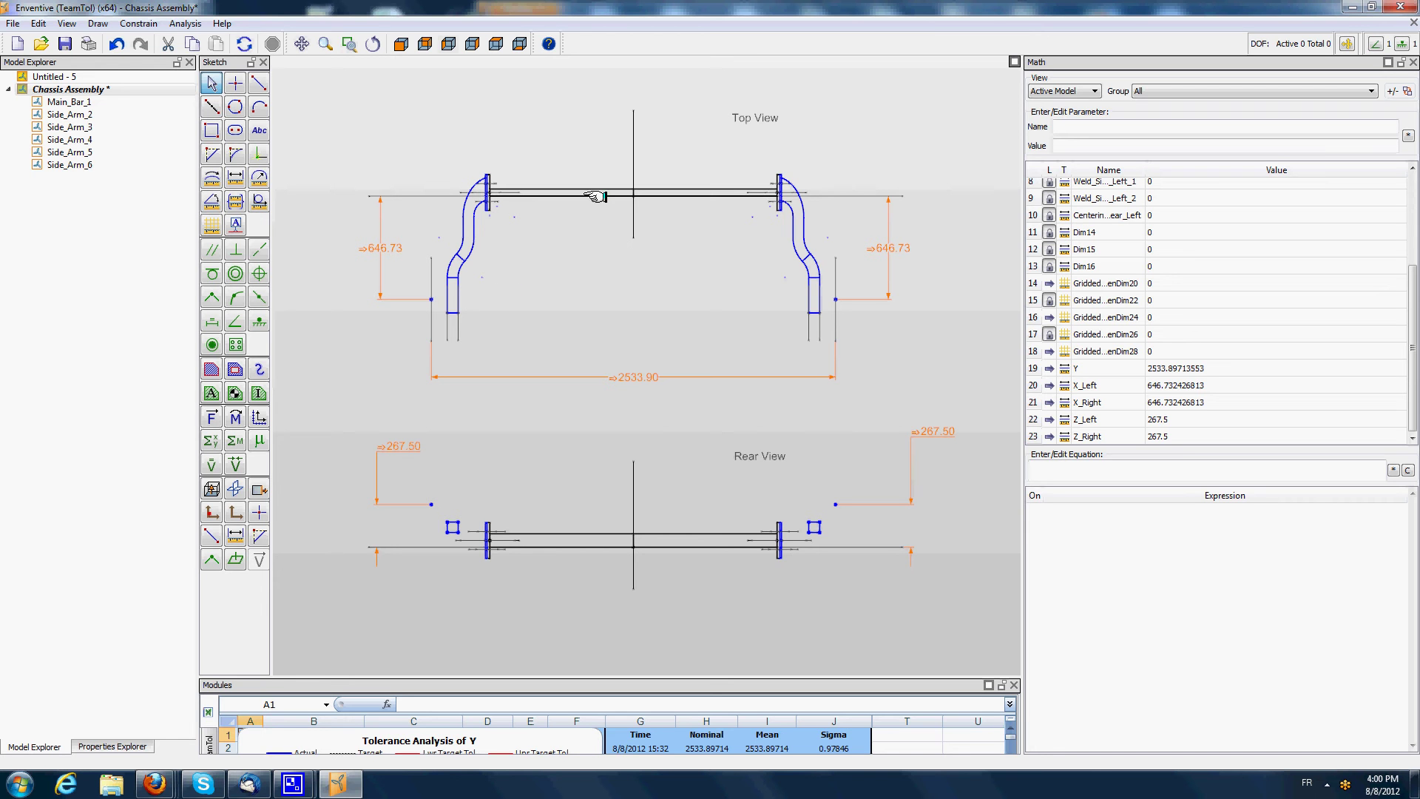
{"action": "left_click_drag", "start_coordinate": [778, 175], "coordinate": [779, 212]}
{"action": "right_click", "coordinate": [612, 316]}
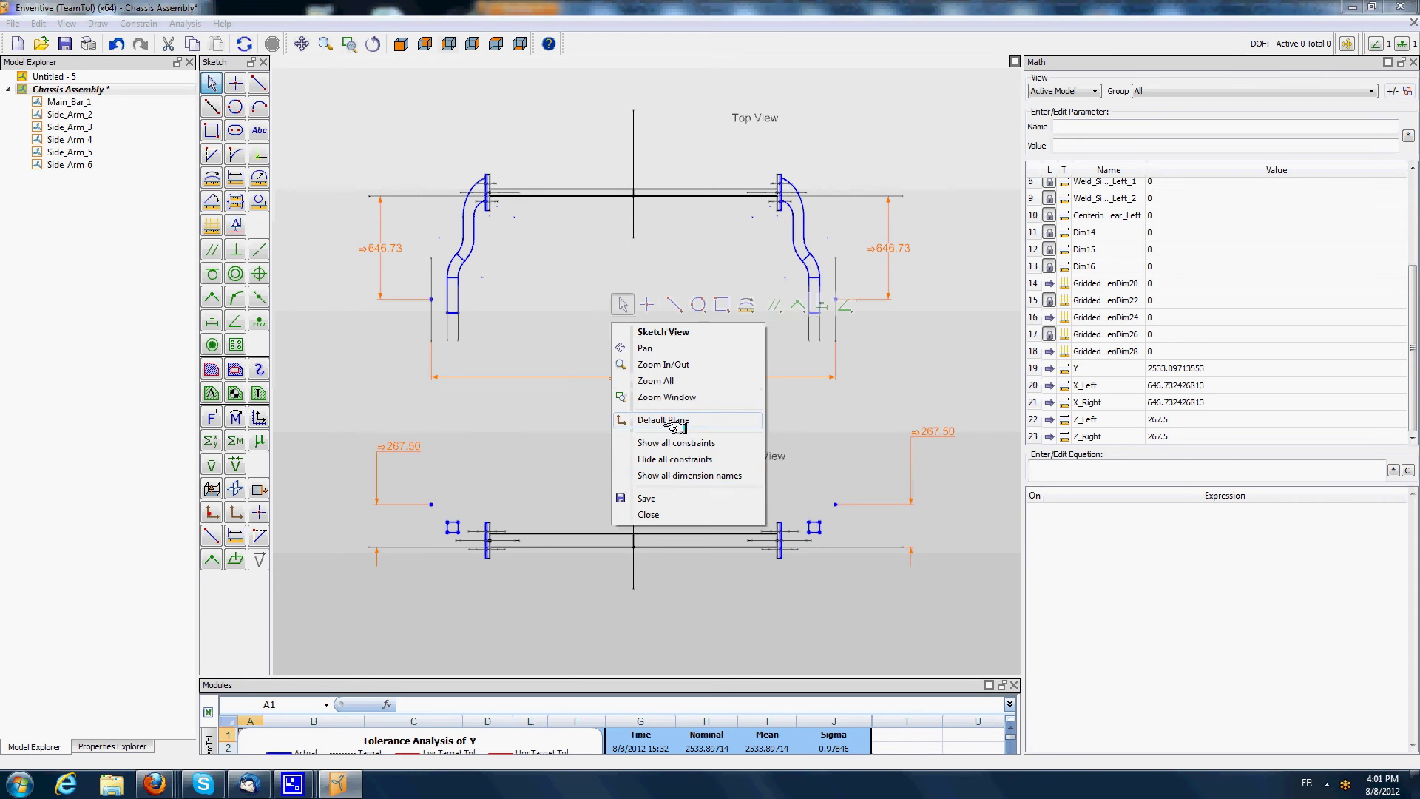
{"action": "left_click", "coordinate": [678, 477]}
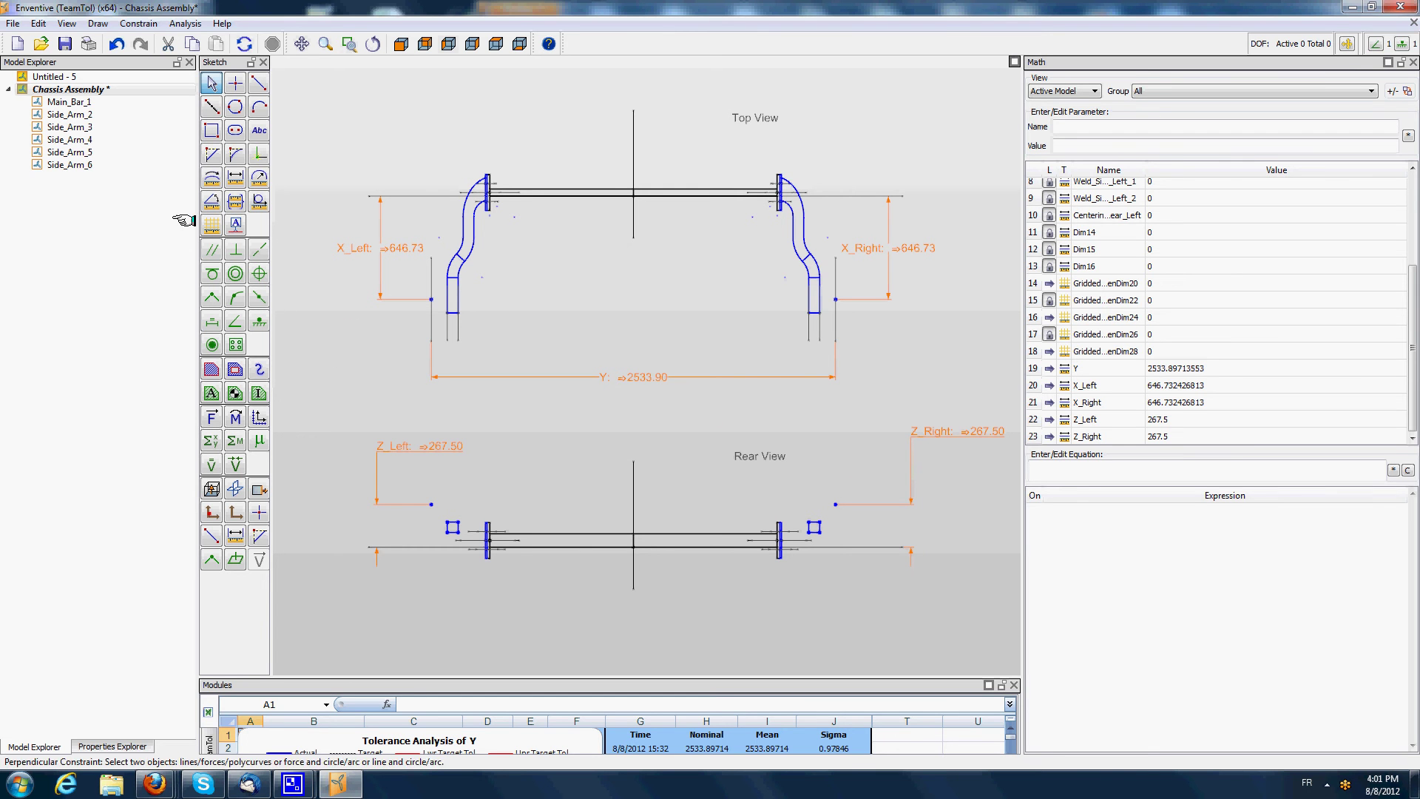
- Open the source model of the Main_Bar_1 instance from the Chassis Assembly
{"action": "mouse_move", "coordinate": [71, 104]}
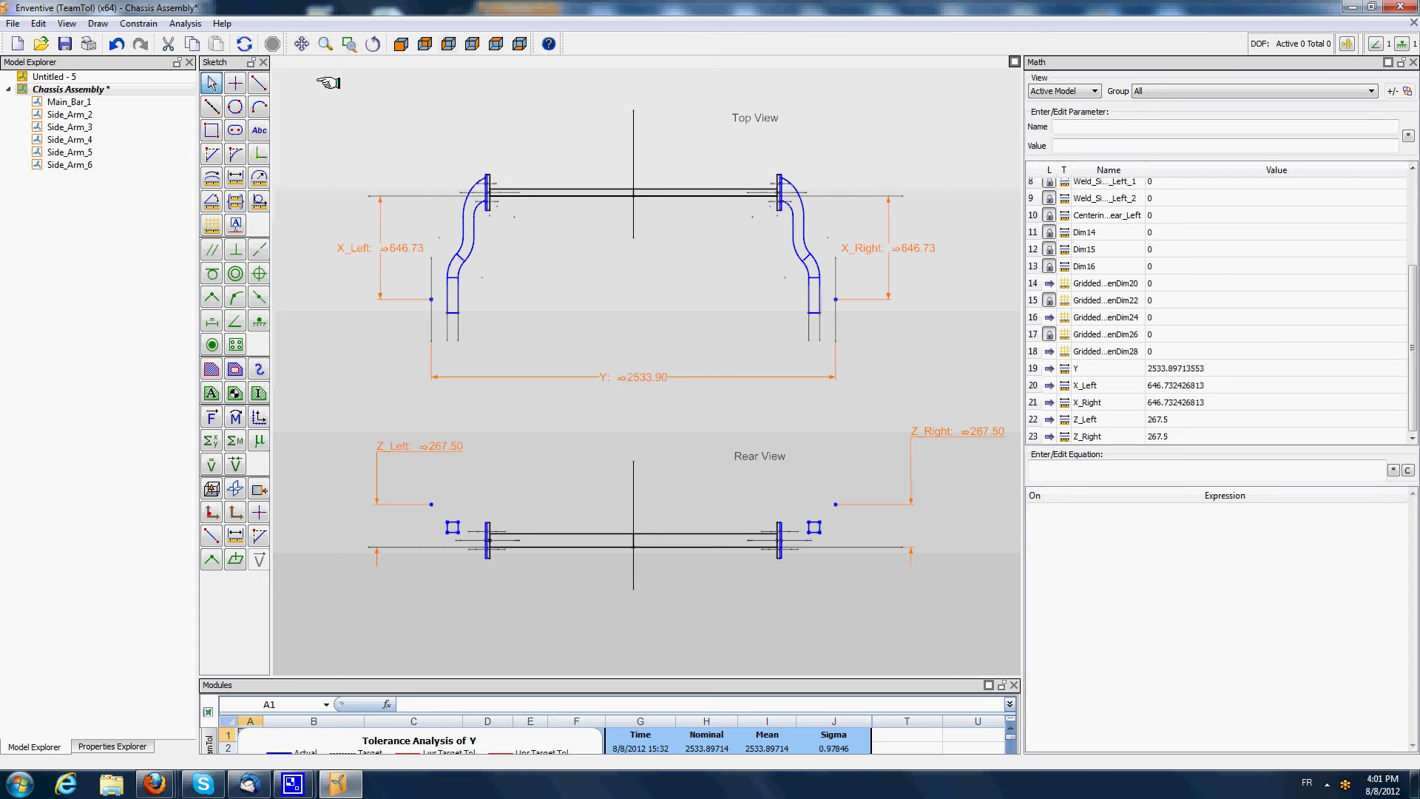
{"action": "left_click", "coordinate": [82, 100]}
{"action": "right_click", "coordinate": [94, 103]}
{"action": "left_click", "coordinate": [170, 167]}
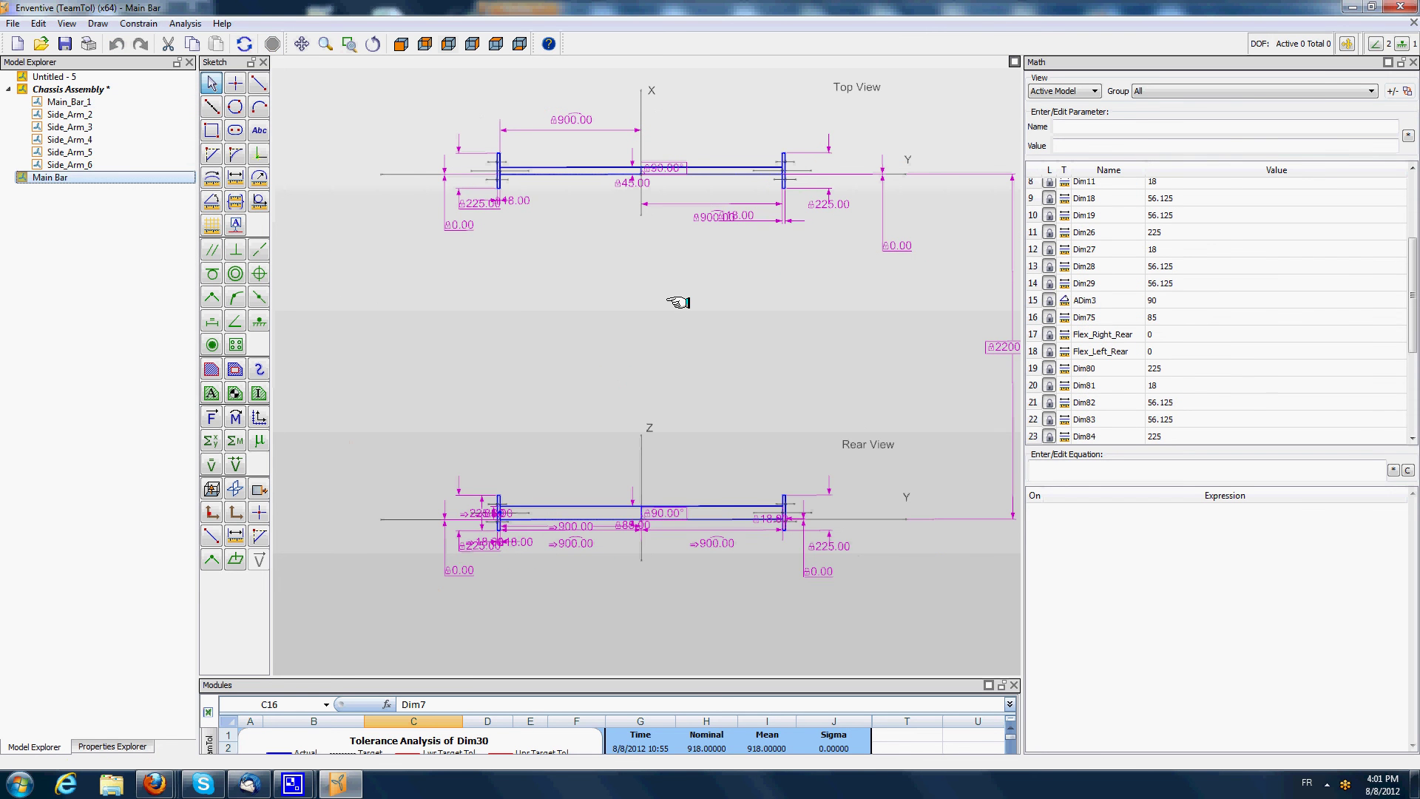
{"action": "scroll", "coordinate": [447, 247], "scroll_direction": "up", "scroll_amount": 1}
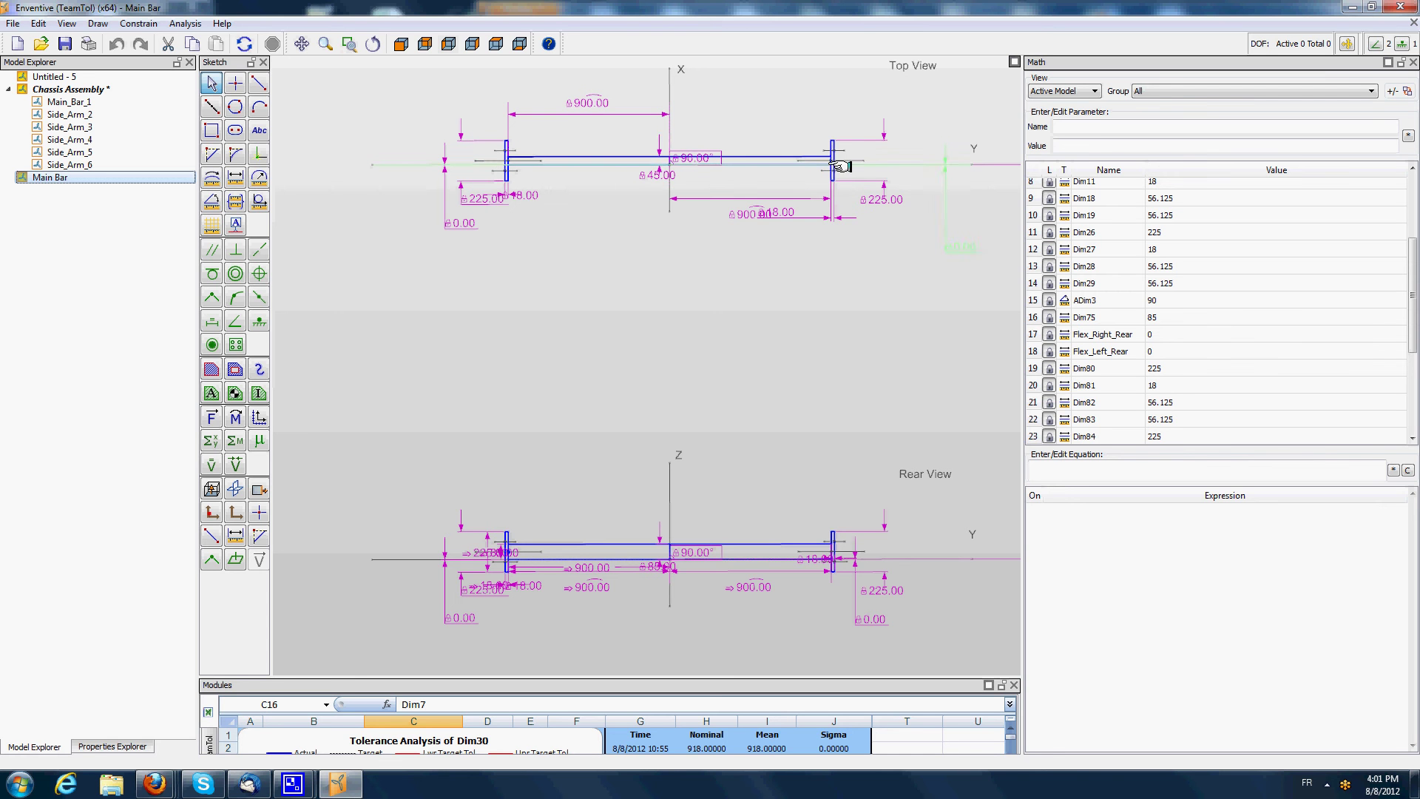
- Perturb the left flex dimensions of the main bar in the top and rear views to examine how the bar bends
{"action": "left_click", "coordinate": [474, 230]}
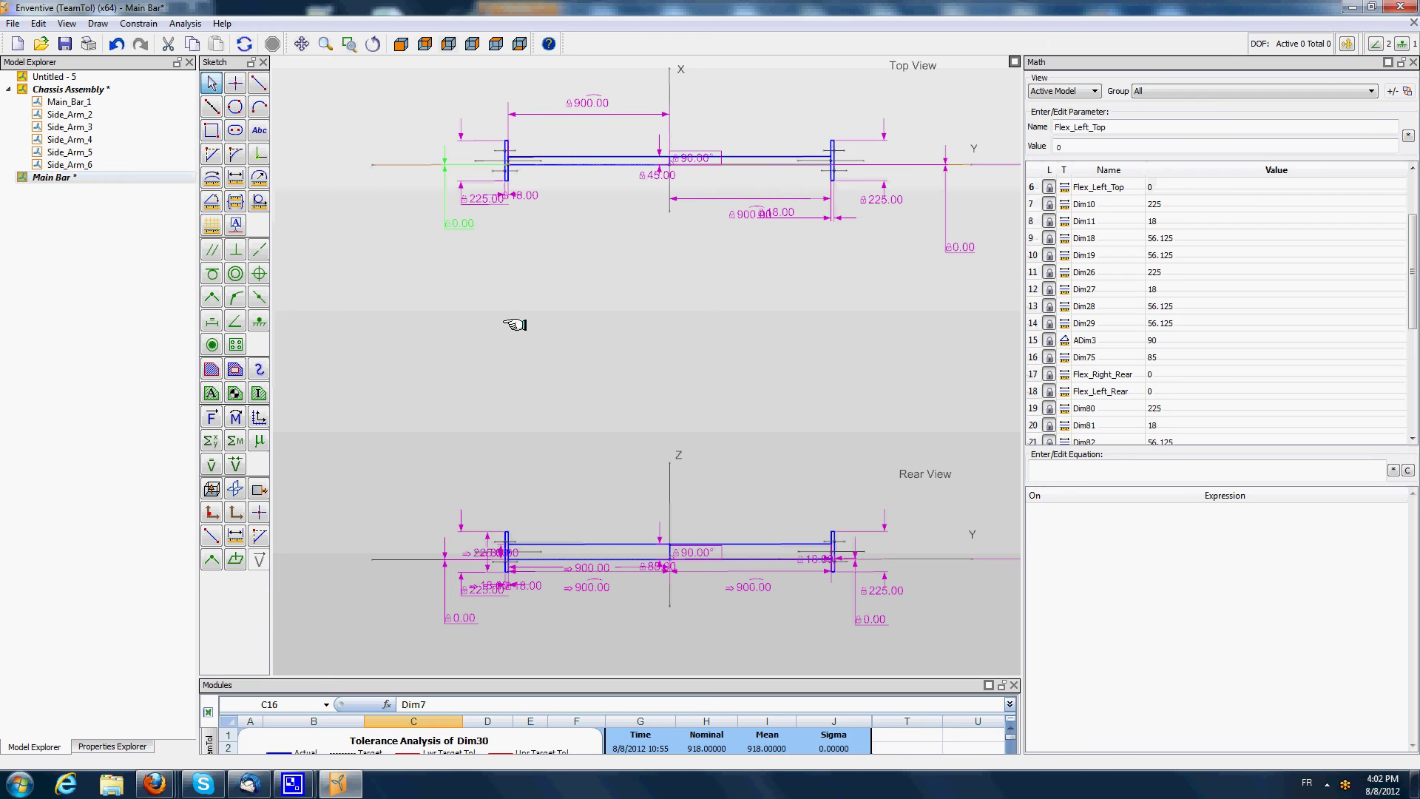
{"action": "left_click", "coordinate": [111, 746]}
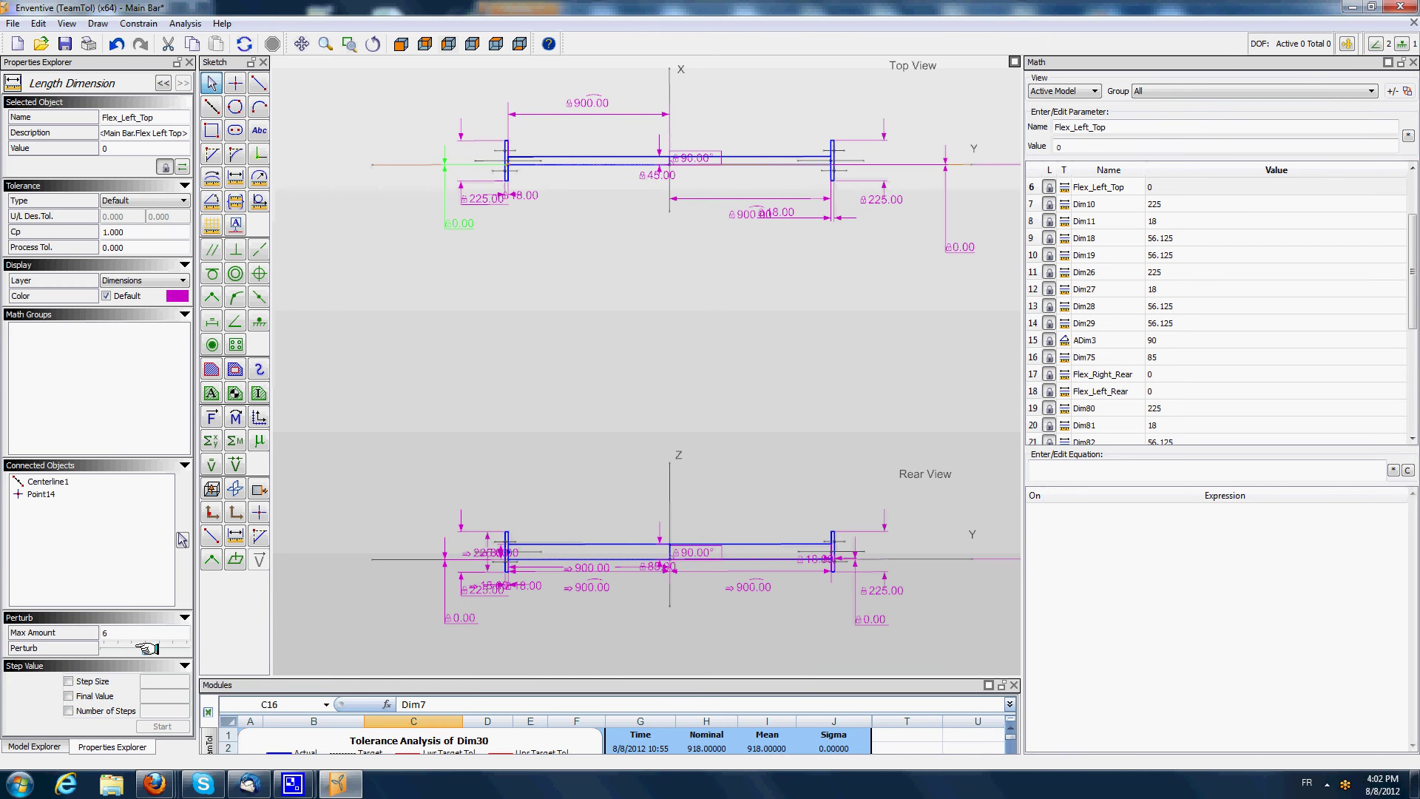
{"action": "mouse_move", "coordinate": [146, 648]}
{"action": "left_mouse_down"}
{"action": "mouse_move", "coordinate": [254, 658]}
{"action": "mouse_move", "coordinate": [33, 655]}
{"action": "mouse_move", "coordinate": [270, 653]}
{"action": "mouse_move", "coordinate": [96, 652]}
{"action": "mouse_move", "coordinate": [145, 650]}
{"action": "left_mouse_up"}
{"action": "left_click", "coordinate": [459, 617]}
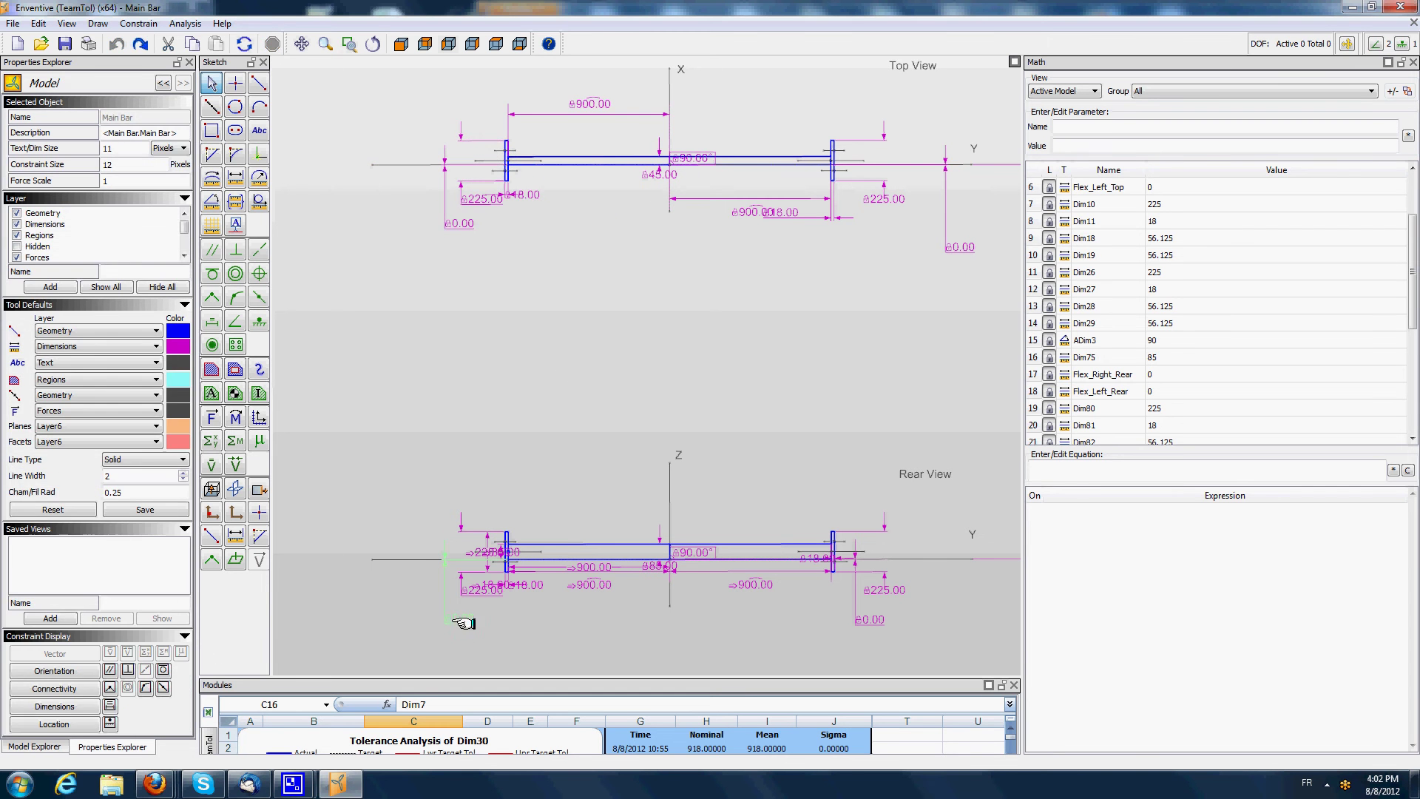
{"action": "mouse_move", "coordinate": [145, 649]}
{"action": "left_mouse_down"}
{"action": "mouse_move", "coordinate": [186, 655]}
{"action": "mouse_move", "coordinate": [111, 672]}
{"action": "mouse_move", "coordinate": [244, 672]}
{"action": "mouse_move", "coordinate": [83, 657]}
{"action": "left_mouse_up"}
{"action": "left_click", "coordinate": [680, 311]}
- Open the Side Arm model file from the Chassis folder
{"action": "left_click", "coordinate": [13, 22]}
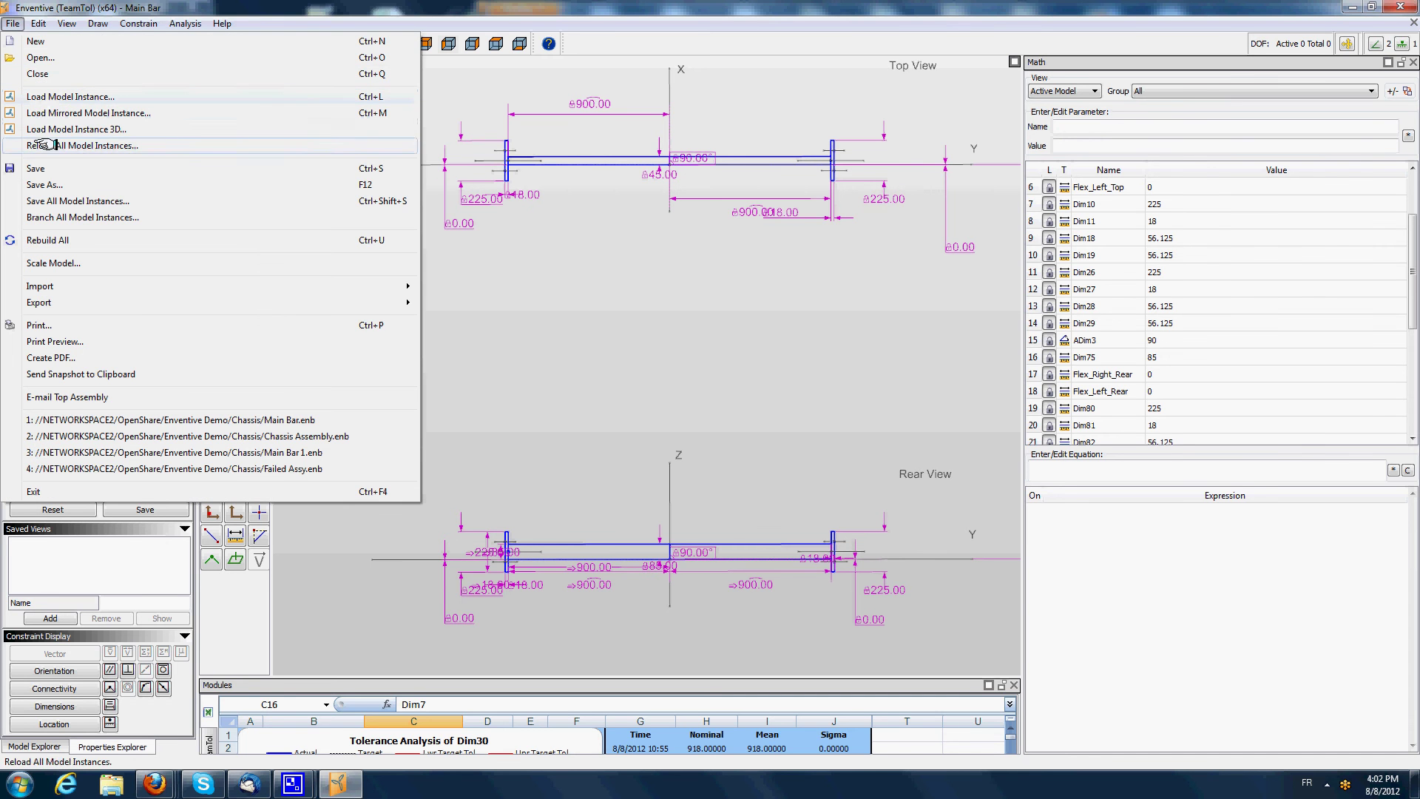
{"action": "left_click", "coordinate": [55, 58]}
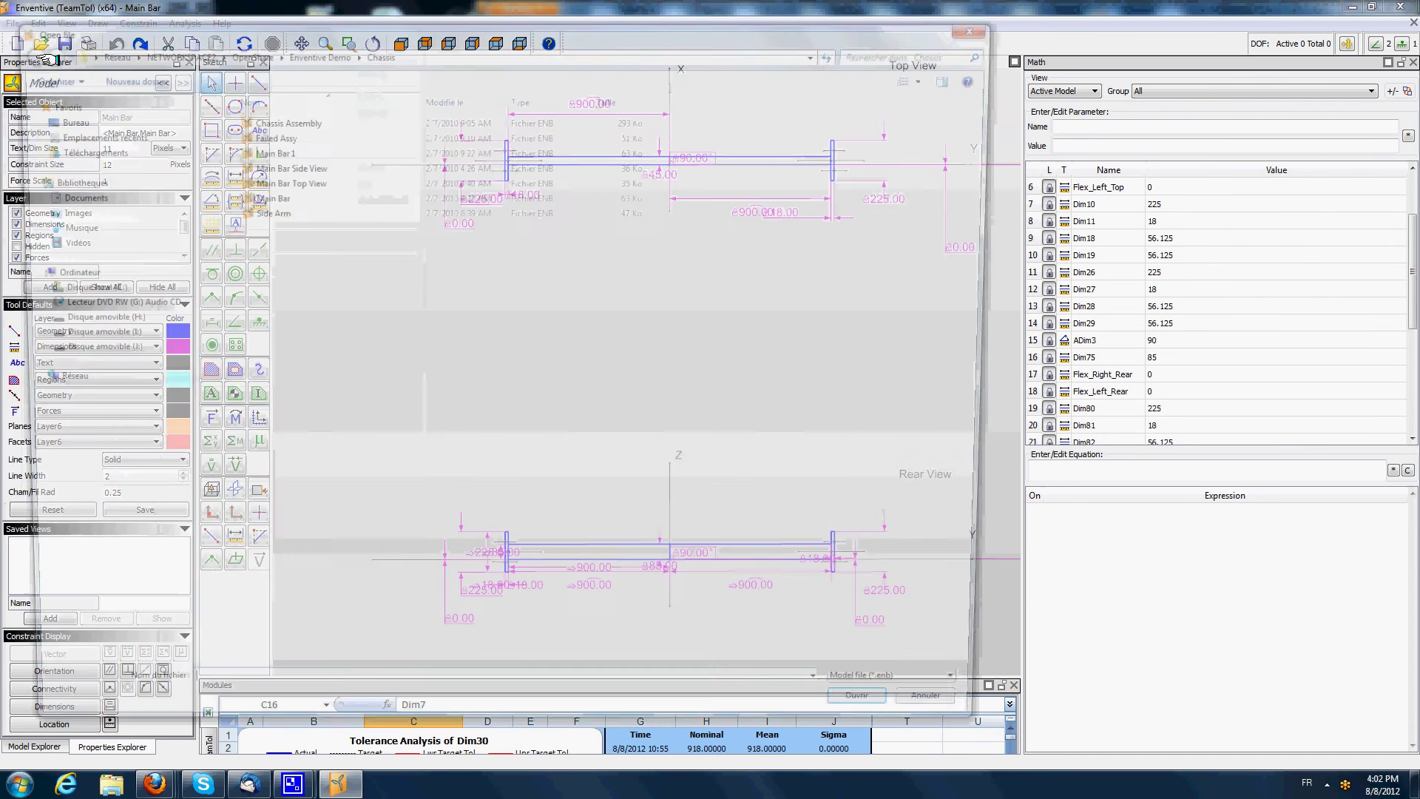
{"action": "left_click", "coordinate": [261, 211]}
{"action": "left_click", "coordinate": [864, 721]}
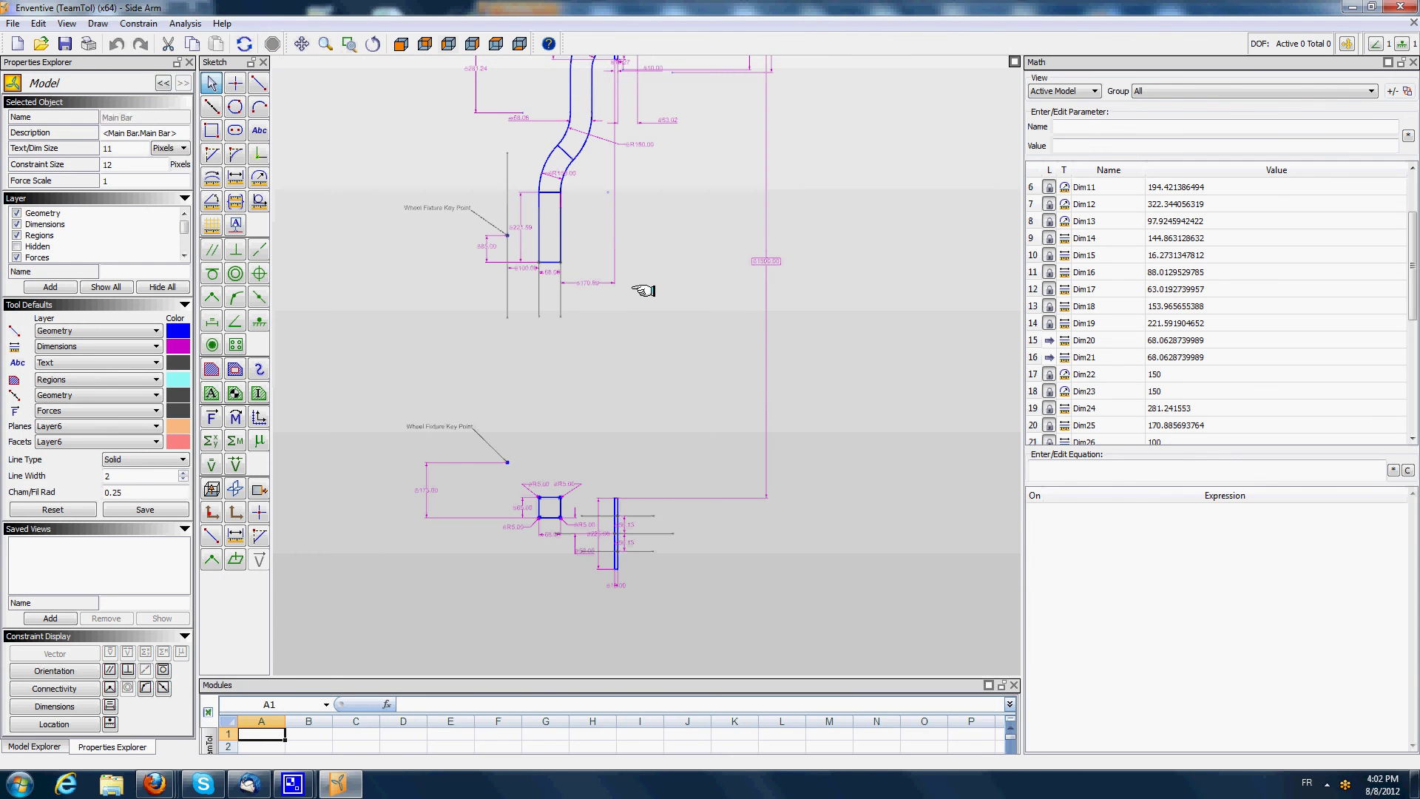
- Examine the side arm's mounting plate and the Wheel Fixture Key Point in the top view
{"action": "scroll", "coordinate": [650, 269], "scroll_direction": "down", "scroll_amount": 2}
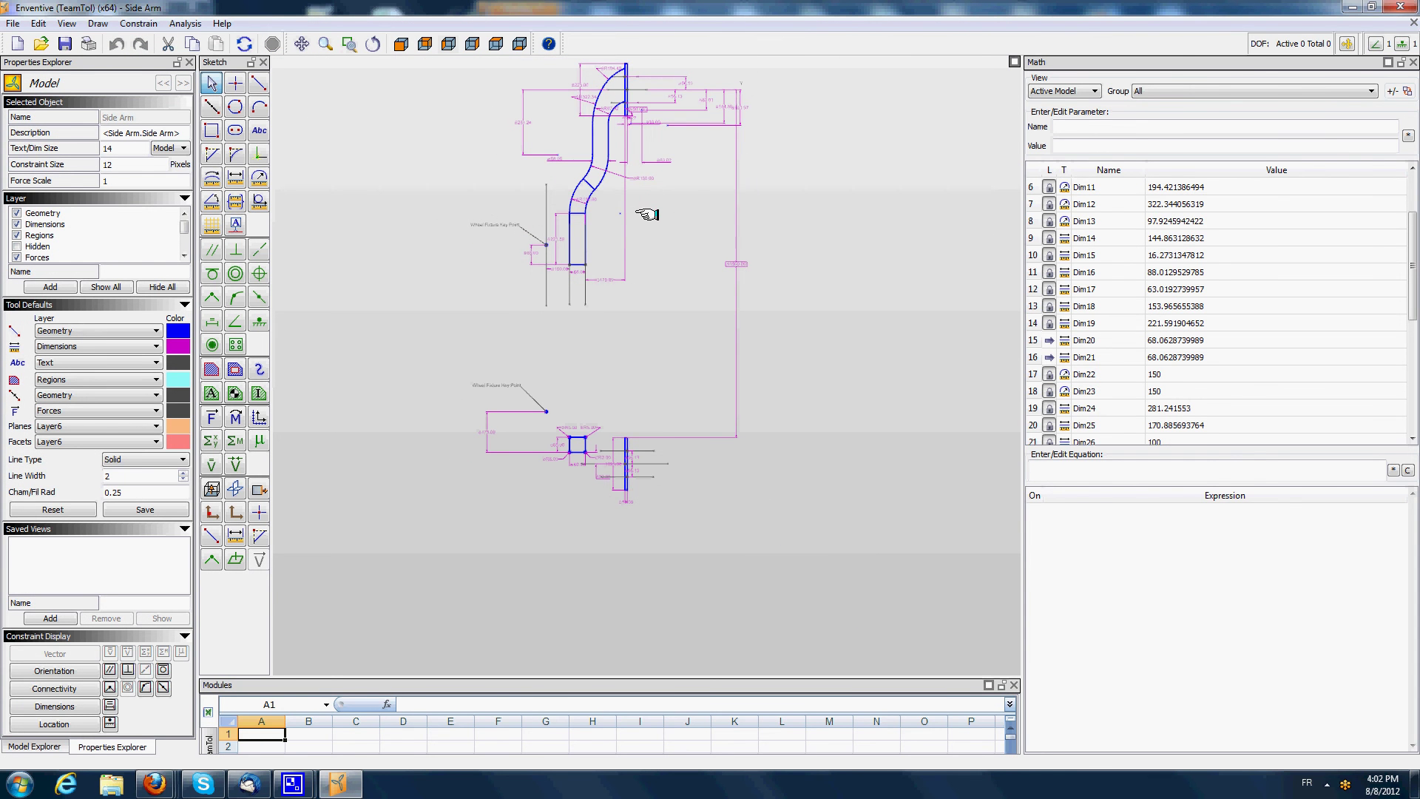
{"action": "mouse_move", "coordinate": [648, 214]}
{"action": "middle_mouse_down"}
{"action": "mouse_move", "coordinate": [676, 362]}
{"action": "mouse_move", "coordinate": [682, 451]}
{"action": "mouse_move", "coordinate": [667, 462]}
{"action": "middle_mouse_up"}
{"action": "scroll", "coordinate": [676, 361], "scroll_direction": "up", "scroll_amount": 3}
{"action": "scroll", "coordinate": [593, 365], "scroll_direction": "up", "scroll_amount": 1}
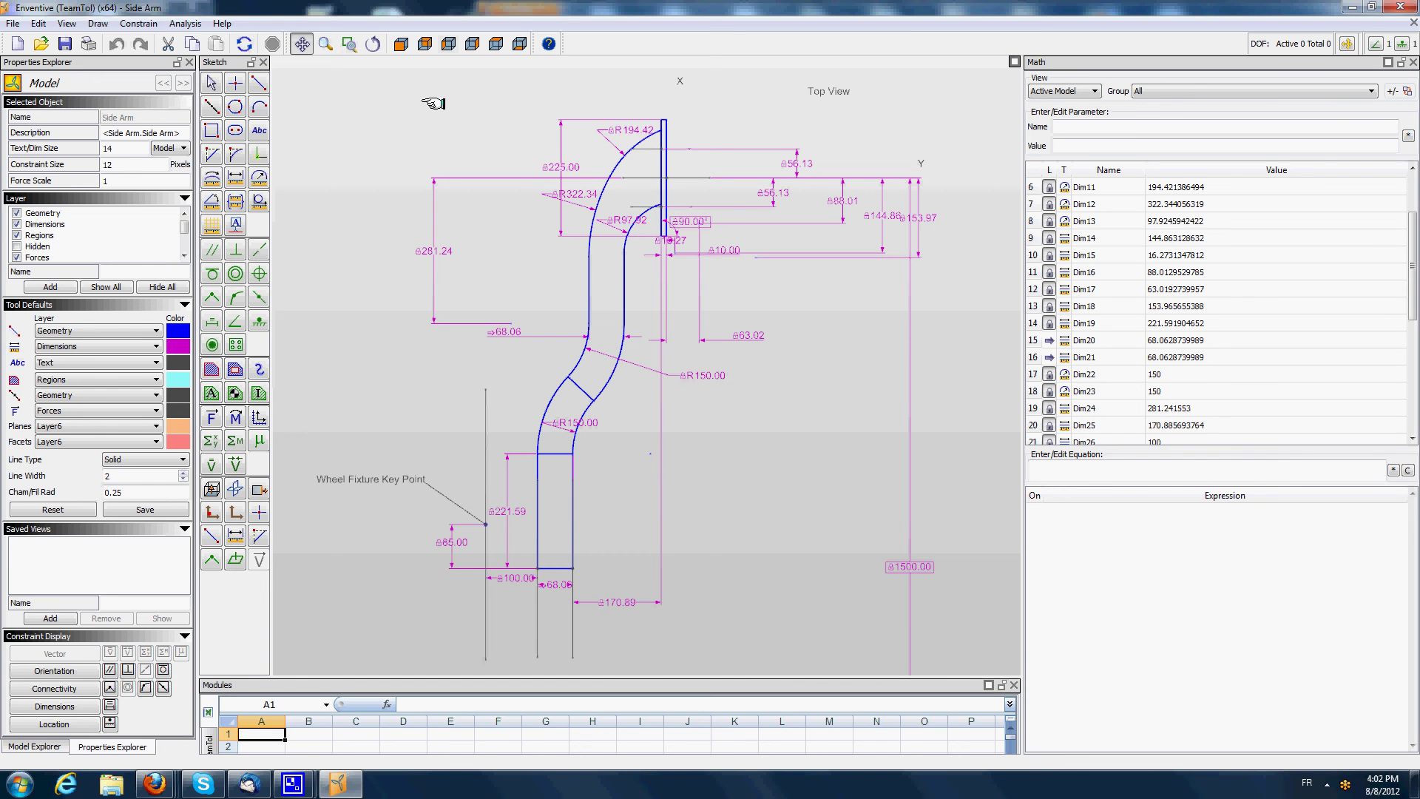
{"action": "key", "text": "Escape"}
{"action": "left_click", "coordinate": [664, 134]}
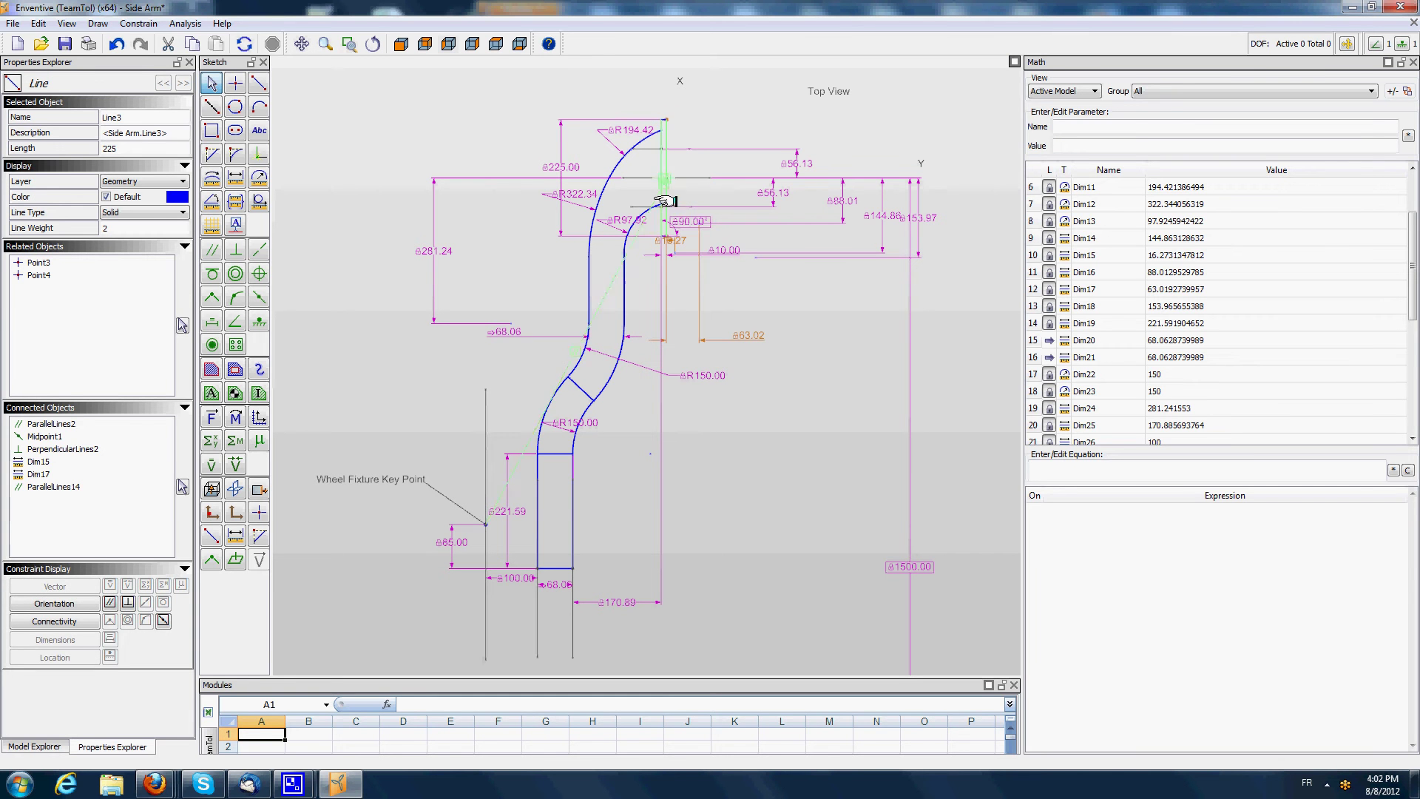
{"action": "left_click", "coordinate": [709, 127]}
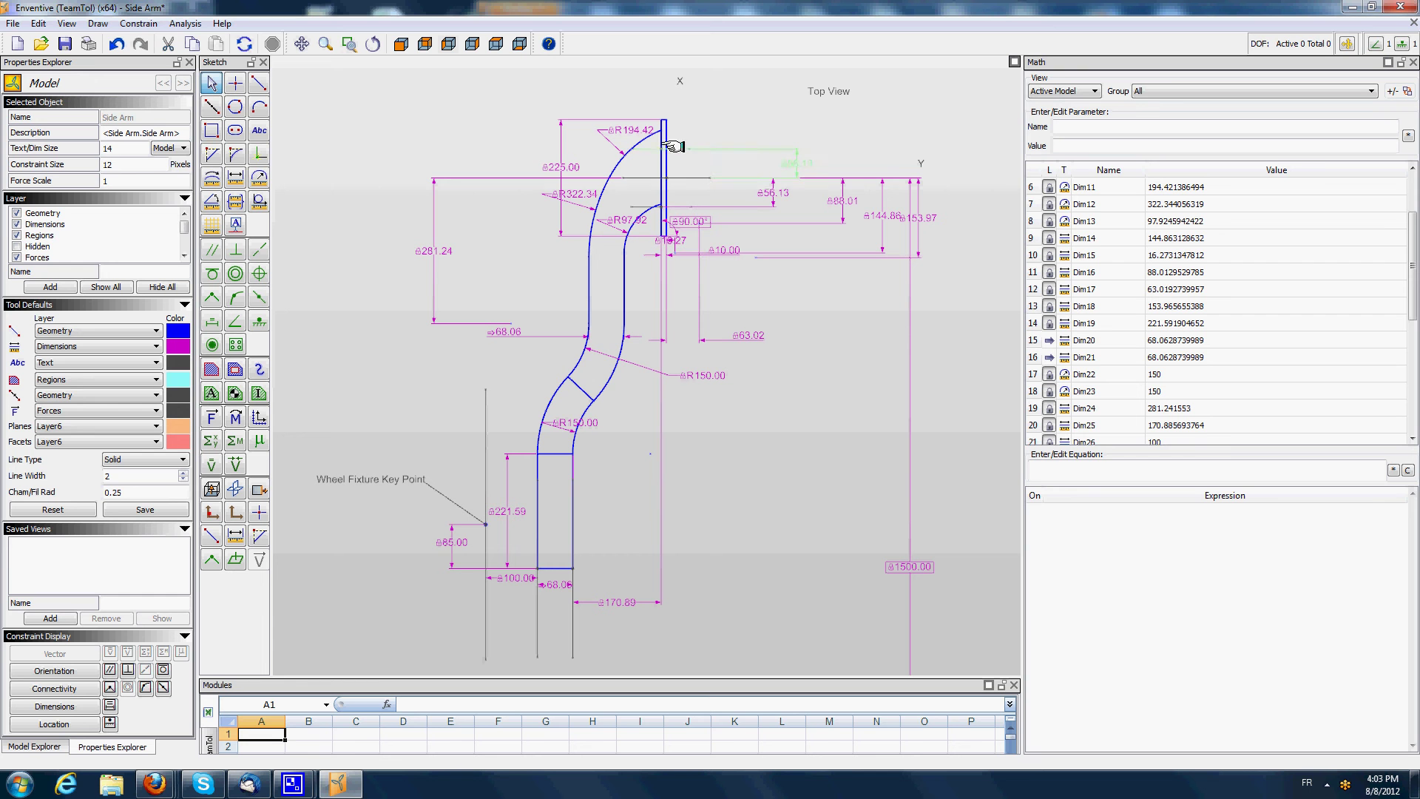
{"action": "left_click", "coordinate": [486, 524]}
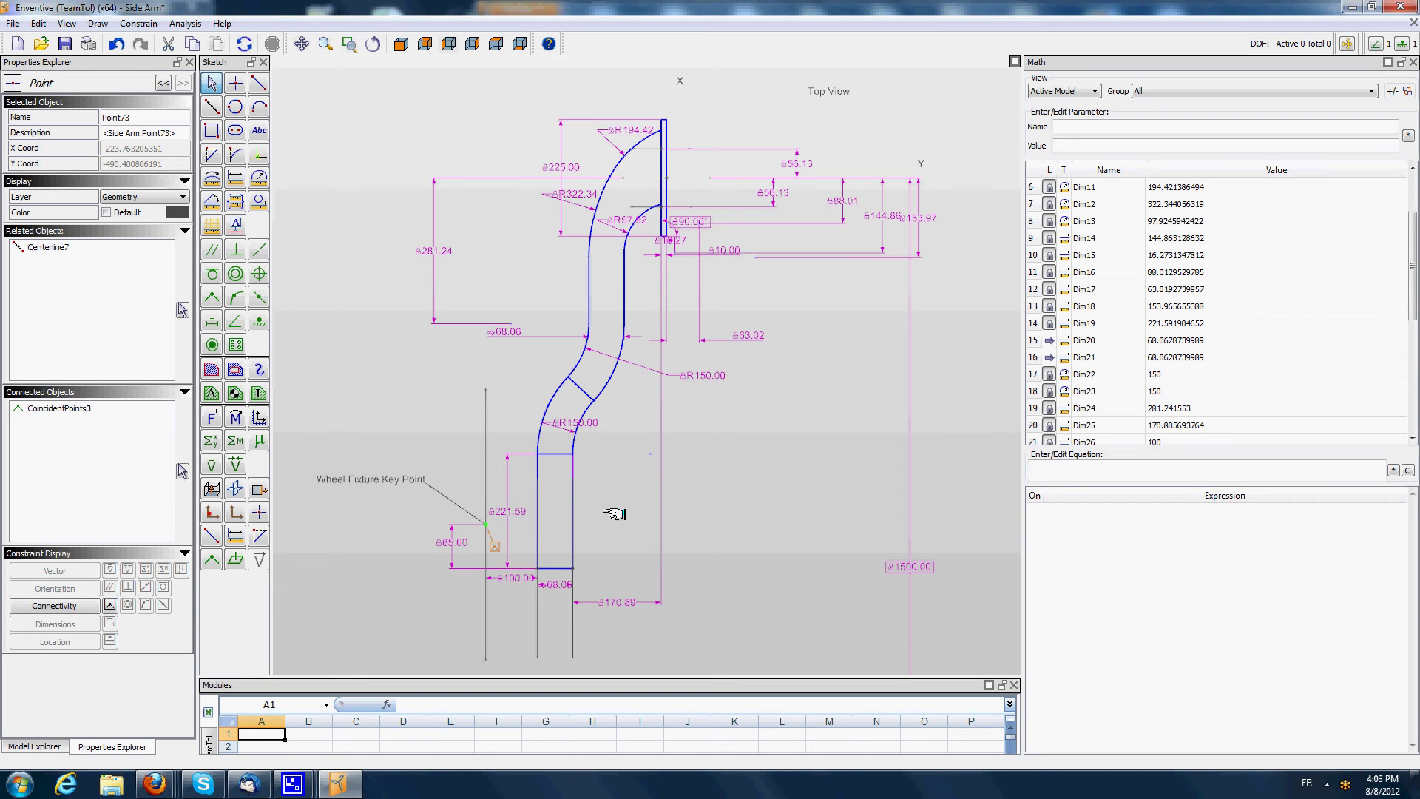
{"action": "left_click", "coordinate": [617, 506]}
- Examine the side arm's rear view, including its square section, mounting plate and Wheel Fixture Key Point
{"action": "scroll", "coordinate": [608, 450], "scroll_direction": "down", "scroll_amount": 1}
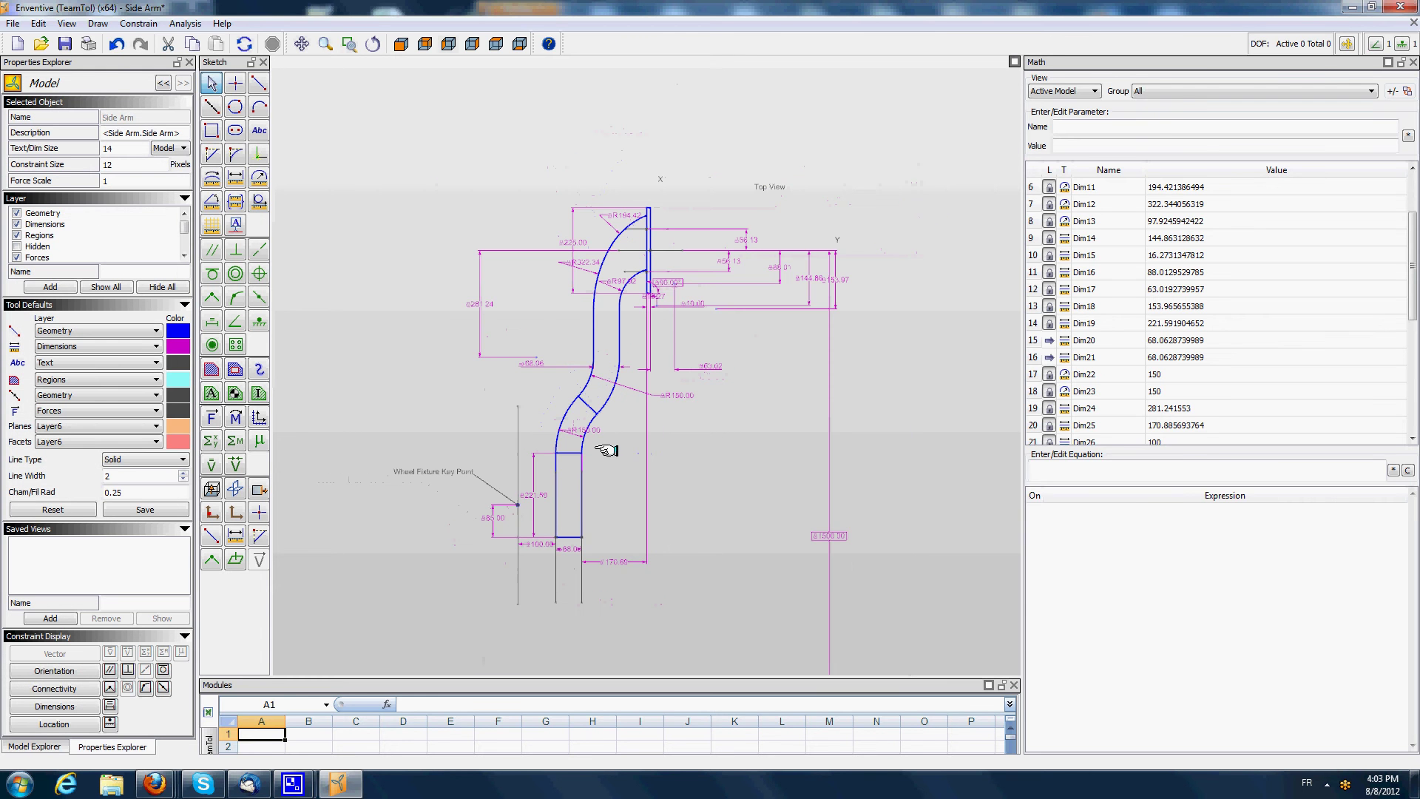
{"action": "middle_click_drag", "start_coordinate": [614, 513], "coordinate": [628, 385]}
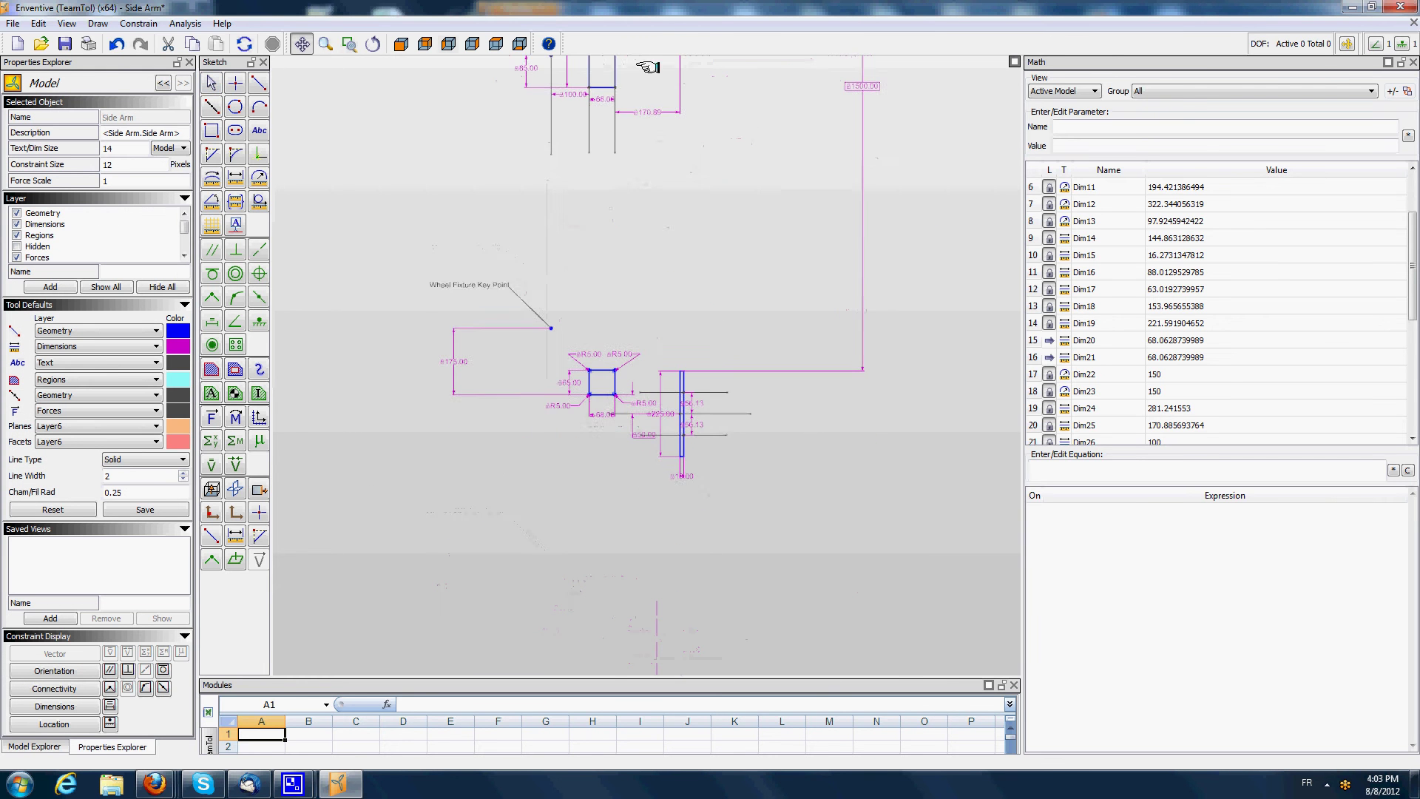
{"action": "middle_click_drag", "start_coordinate": [612, 523], "coordinate": [594, 497]}
{"action": "scroll", "coordinate": [594, 498], "scroll_direction": "up", "scroll_amount": 1}
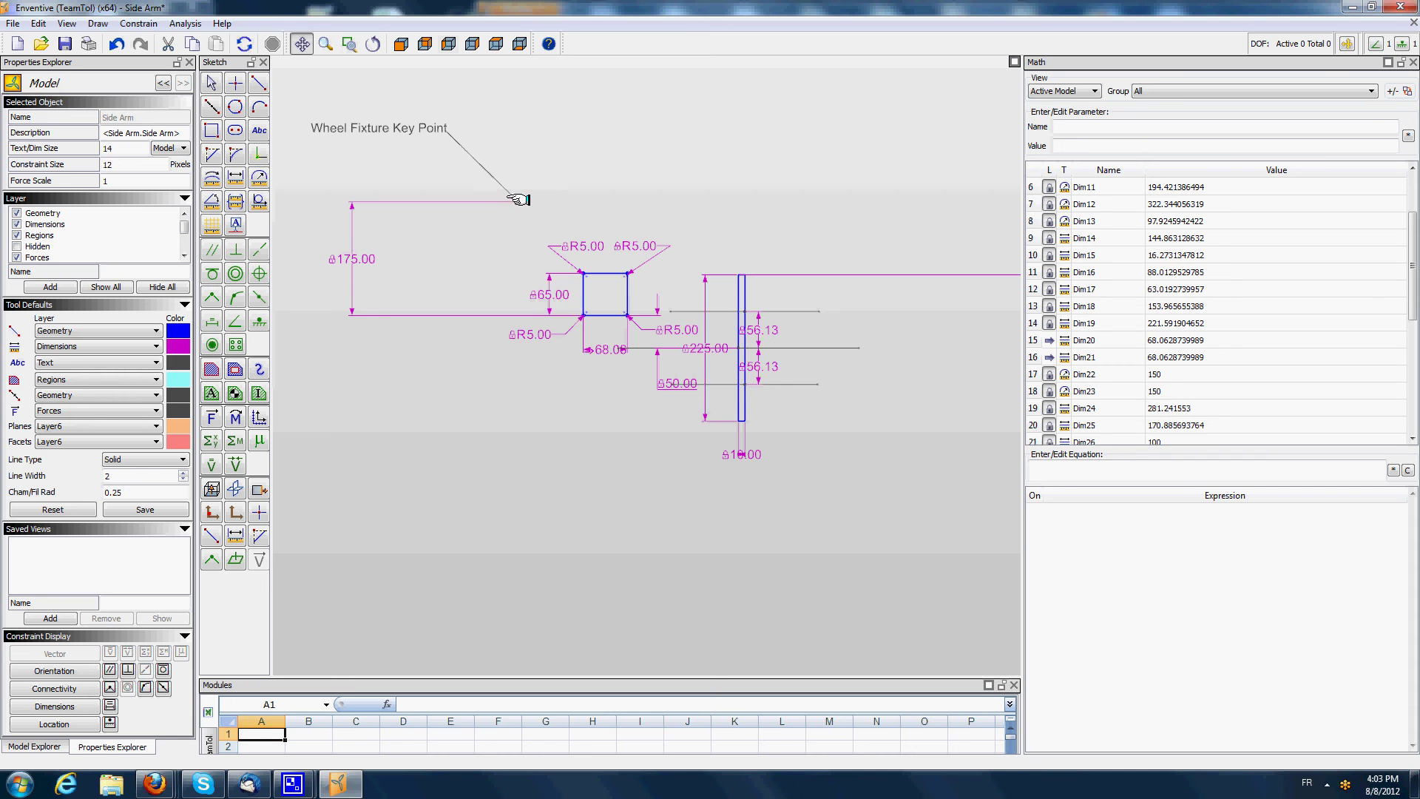
{"action": "key", "text": "Escape"}
{"action": "scroll", "coordinate": [605, 213], "scroll_direction": "down", "scroll_amount": 3}
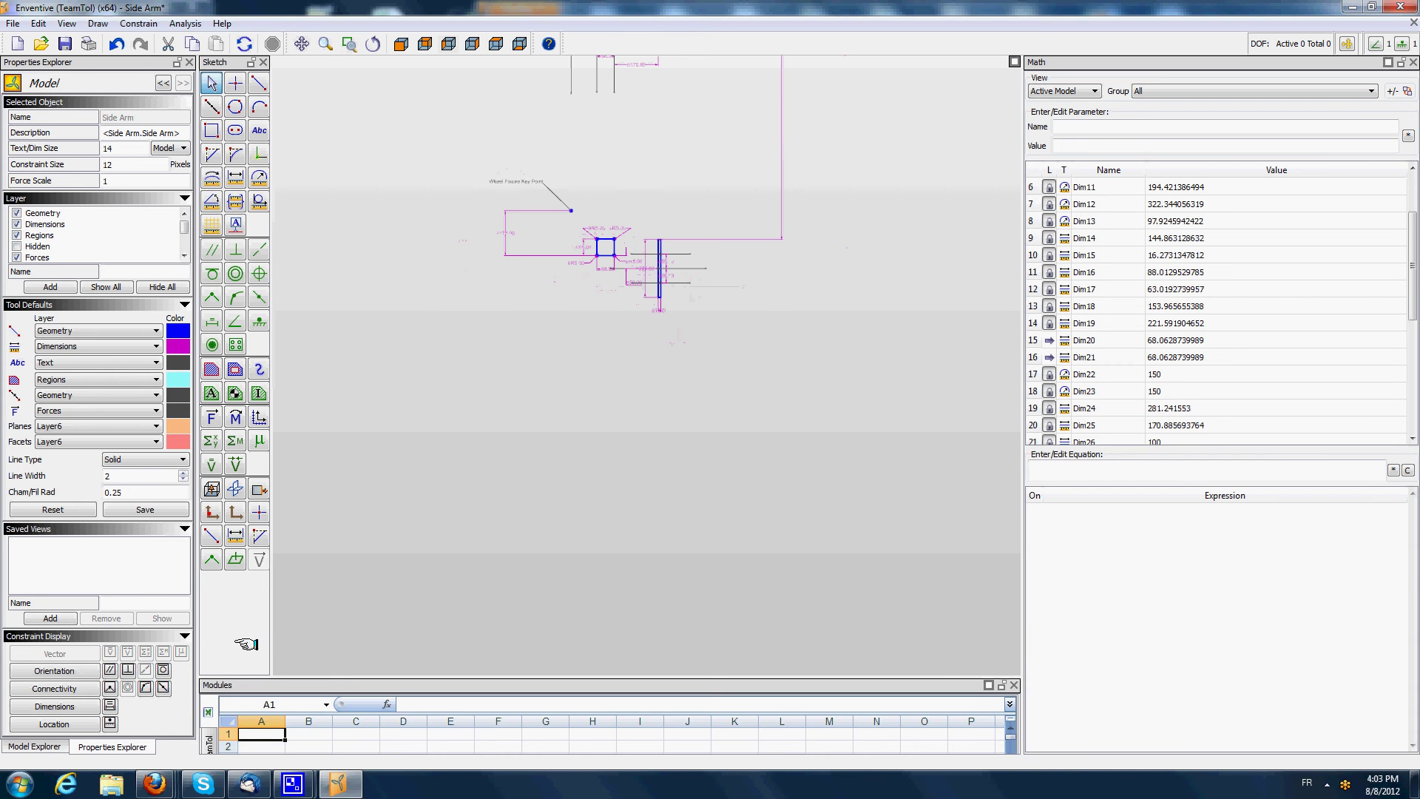
- Create a new model and load an instance of Main Bar 1 from the Chassis folder into it
{"action": "left_click", "coordinate": [34, 745]}
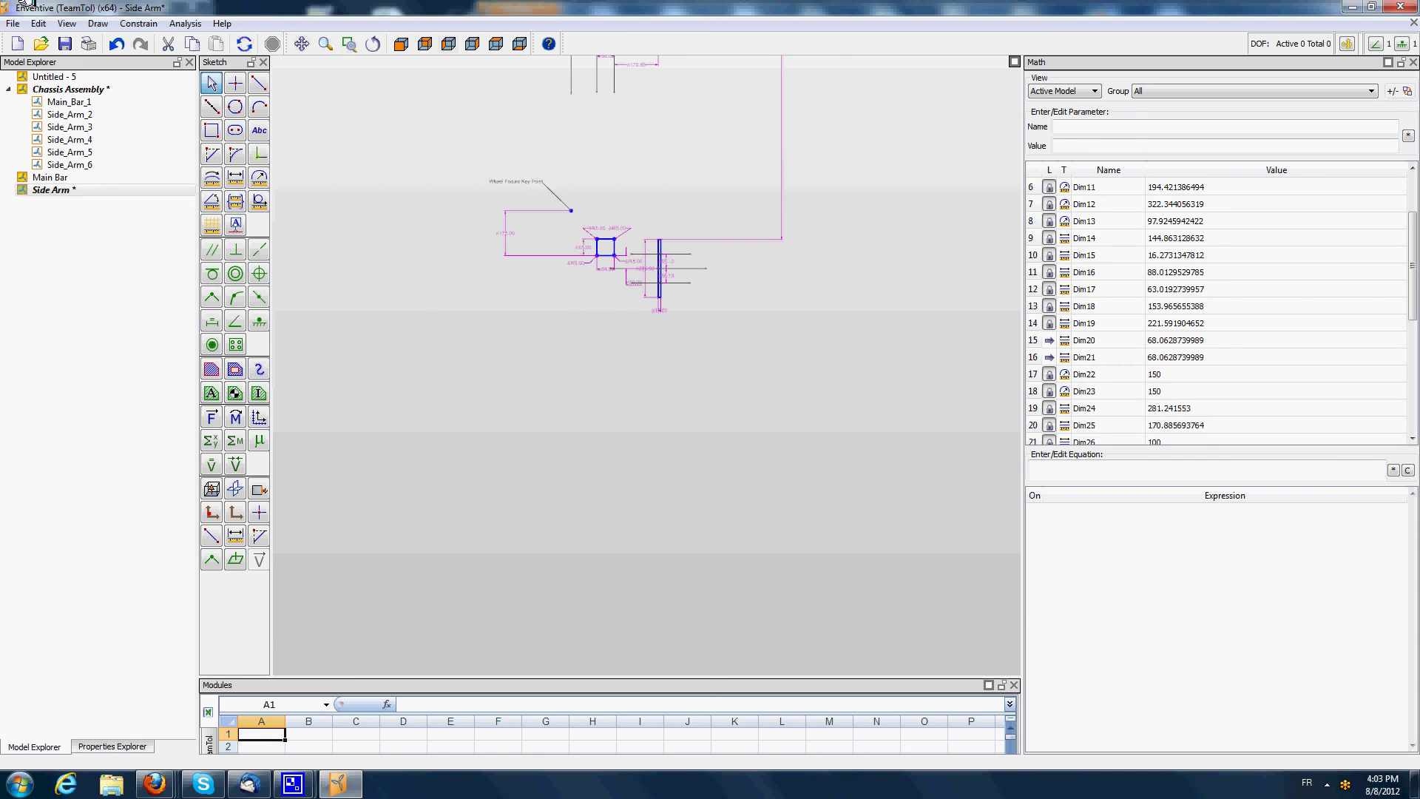
{"action": "key", "text": "ctrl+n"}
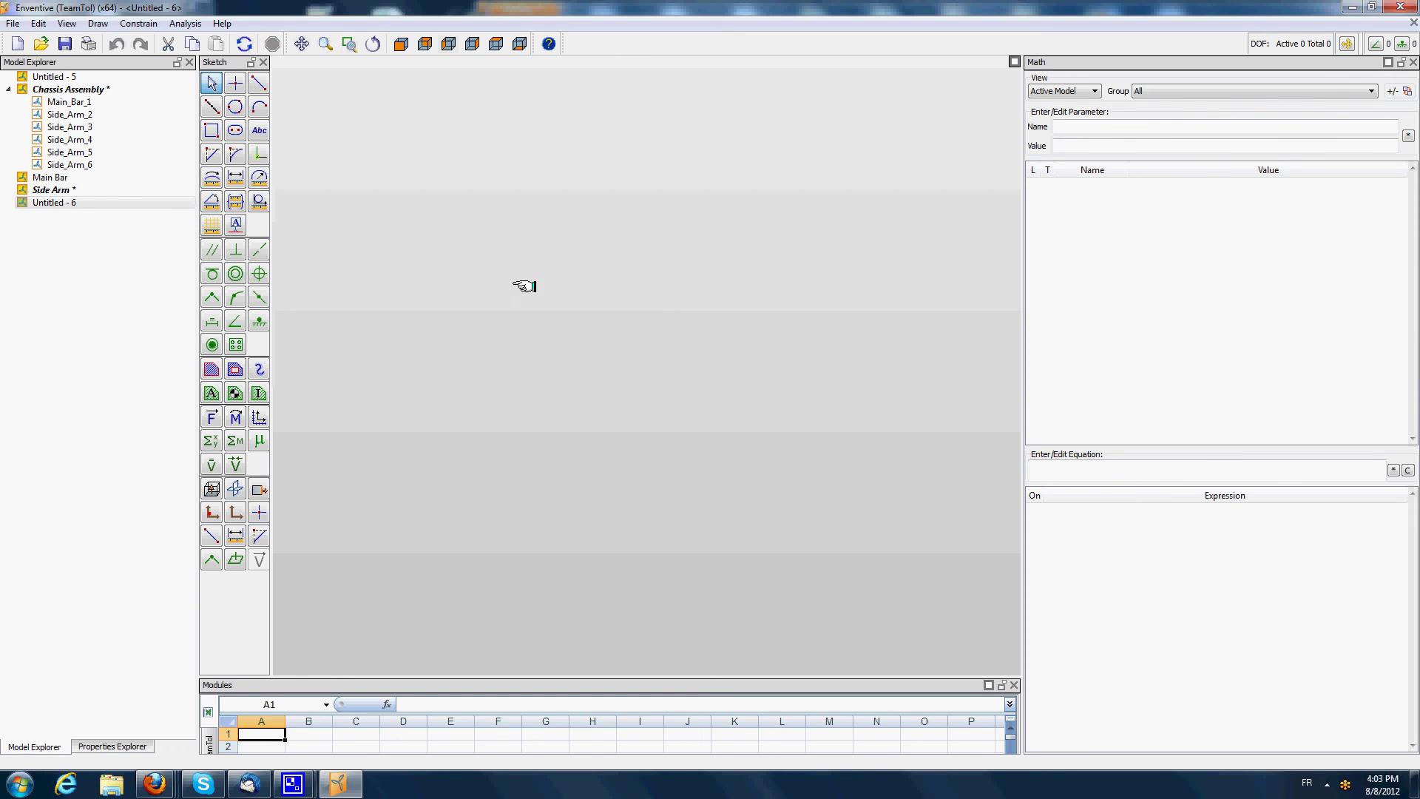
{"action": "left_click", "coordinate": [74, 202]}
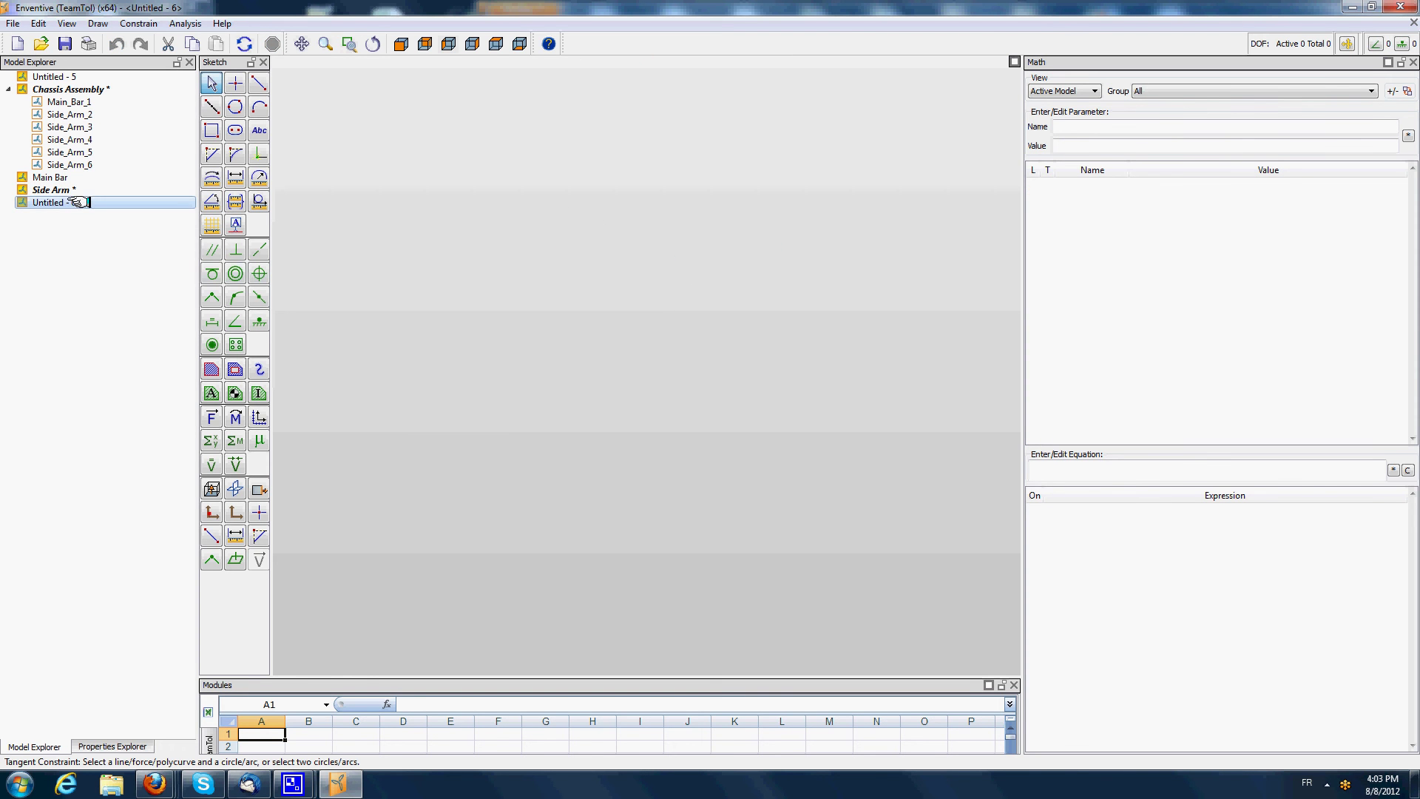
{"action": "right_click", "coordinate": [77, 202]}
{"action": "left_click", "coordinate": [133, 252]}
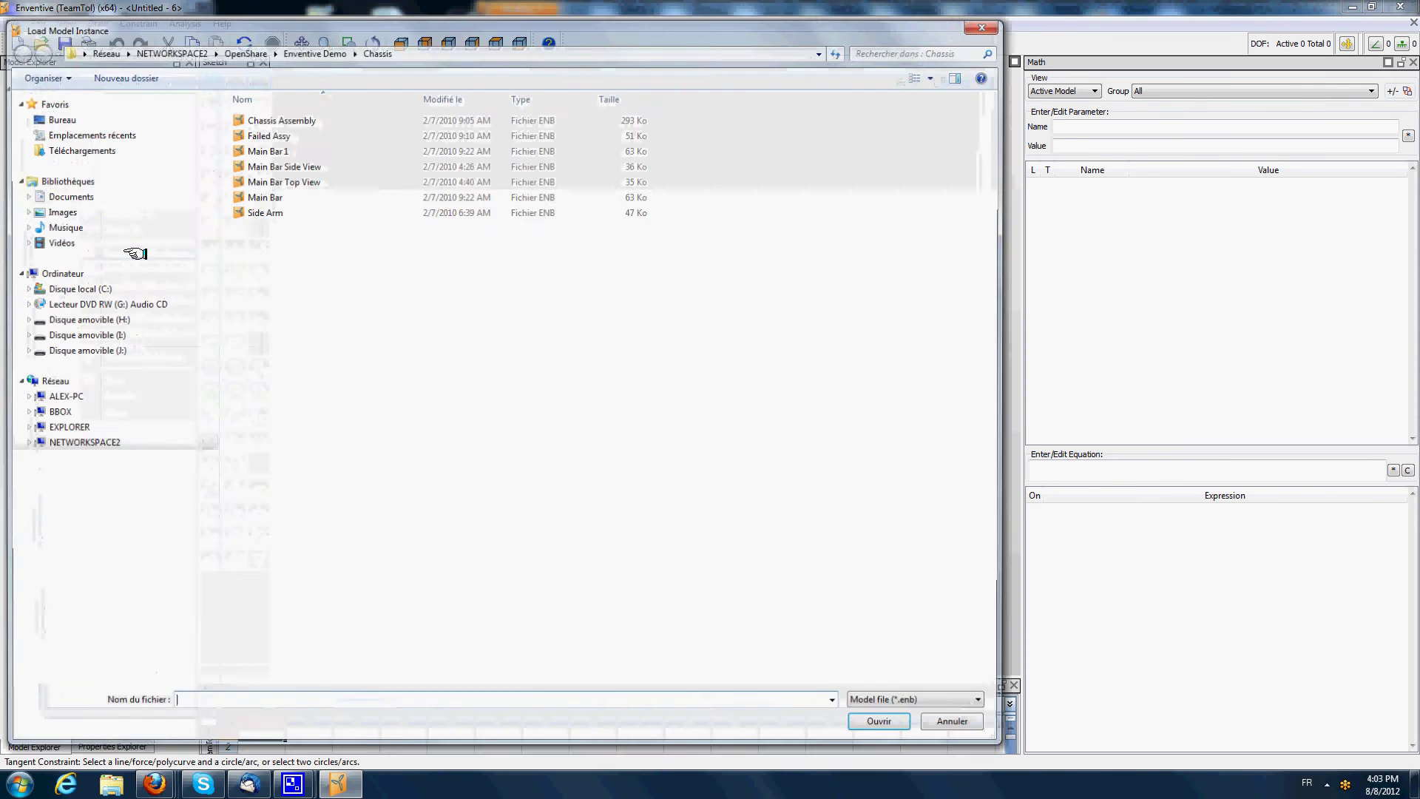
{"action": "left_click", "coordinate": [266, 148]}
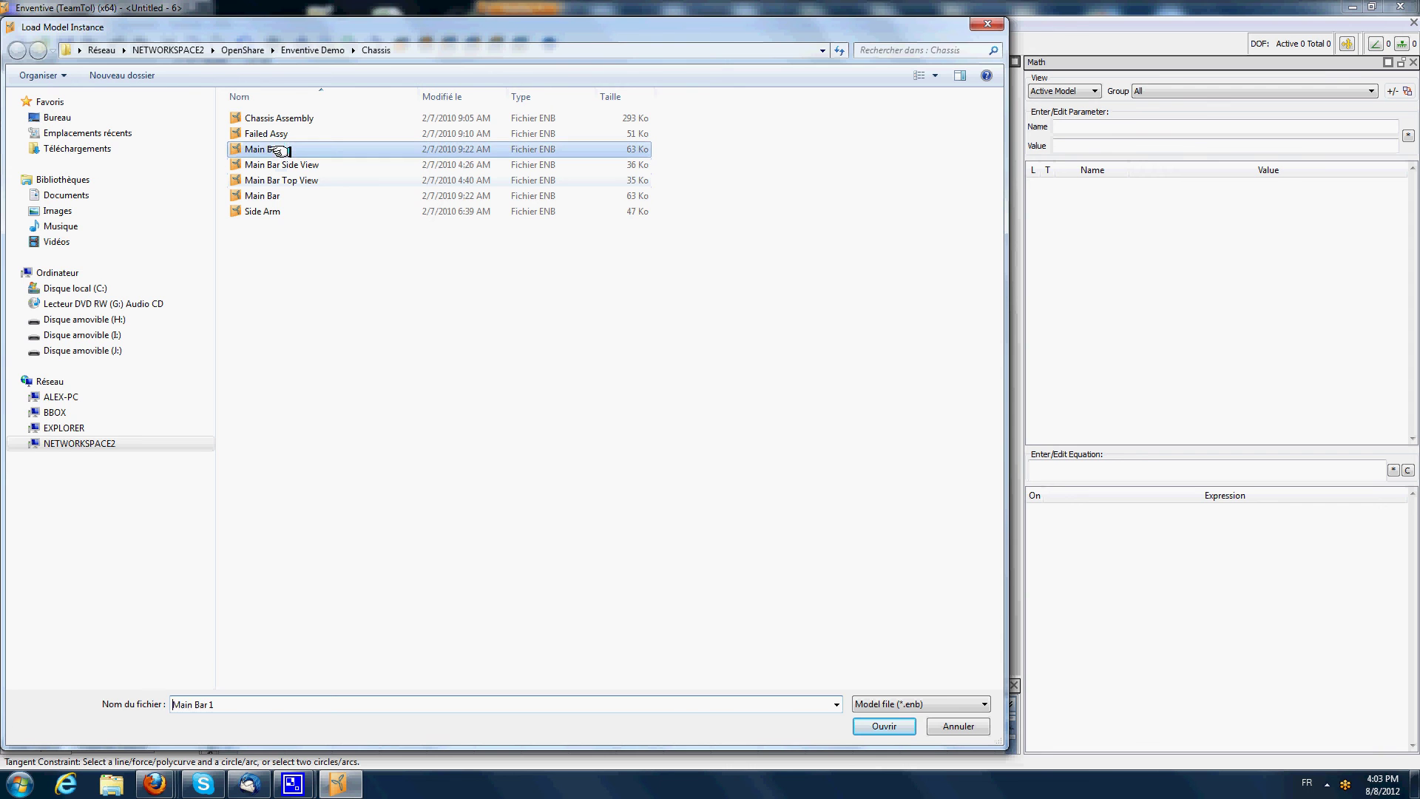
{"action": "left_click", "coordinate": [883, 726]}
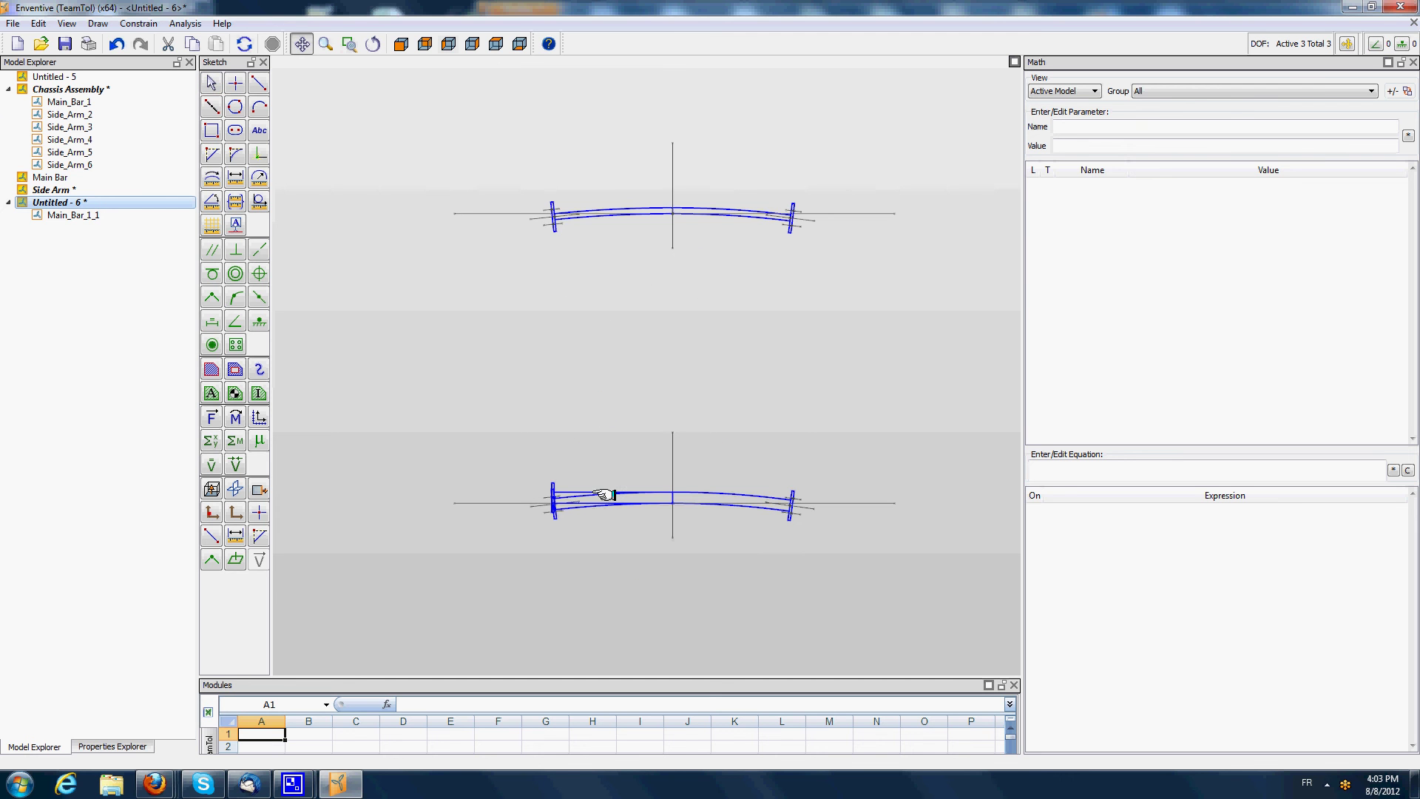
{"action": "key", "text": "Escape"}
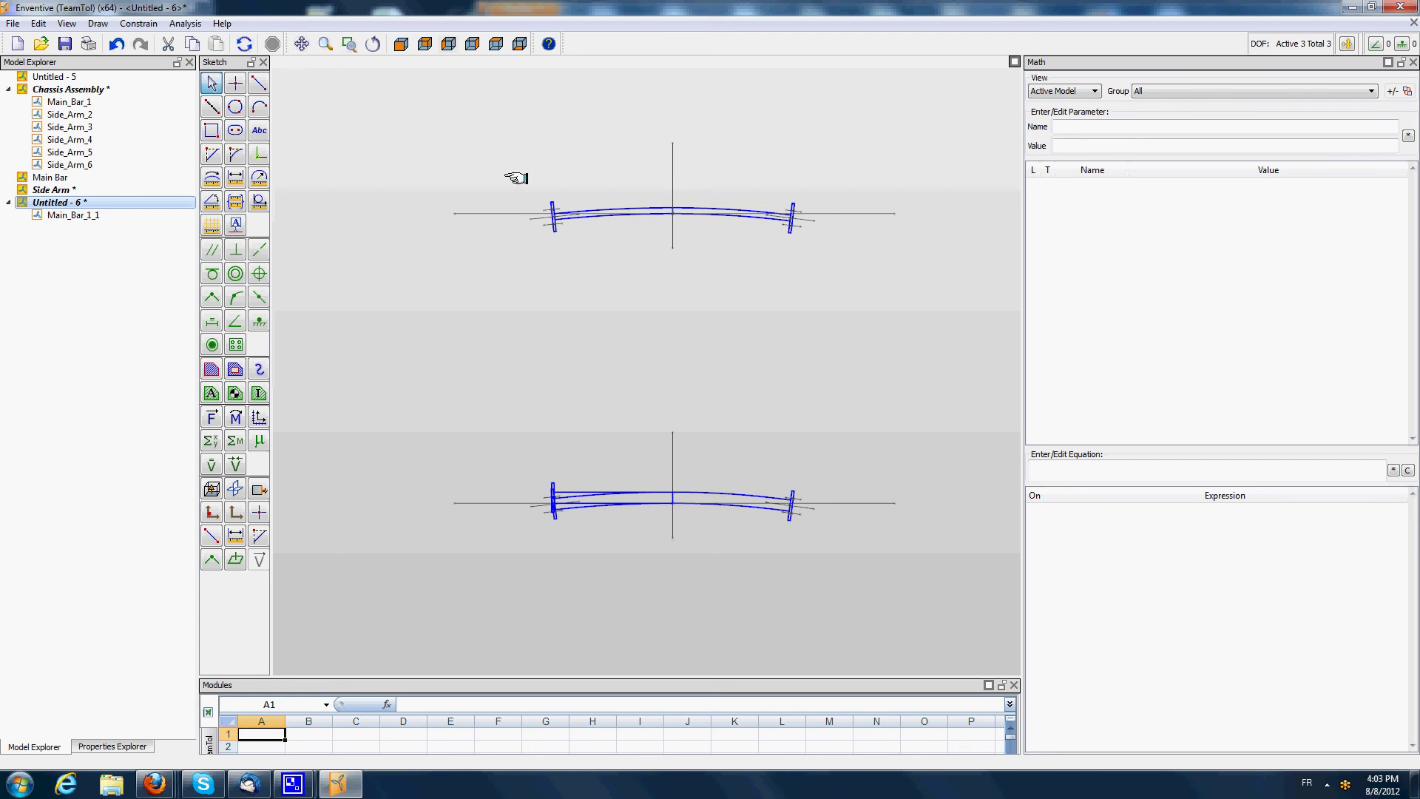
- Select the whole main bar instance and set its display color to black
{"action": "right_click", "coordinate": [652, 212]}
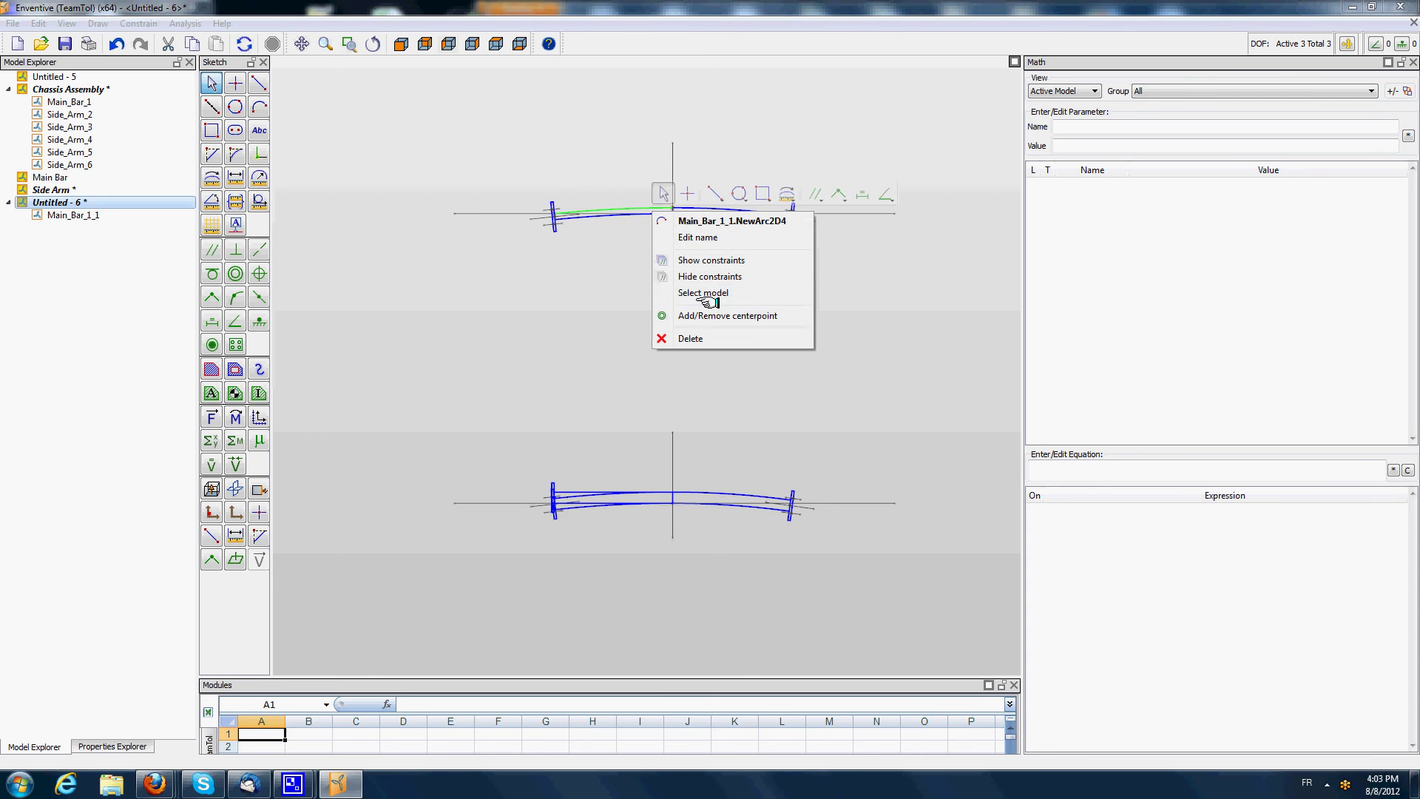
{"action": "left_click", "coordinate": [699, 292]}
{"action": "left_click", "coordinate": [131, 746]}
{"action": "left_click", "coordinate": [177, 196]}
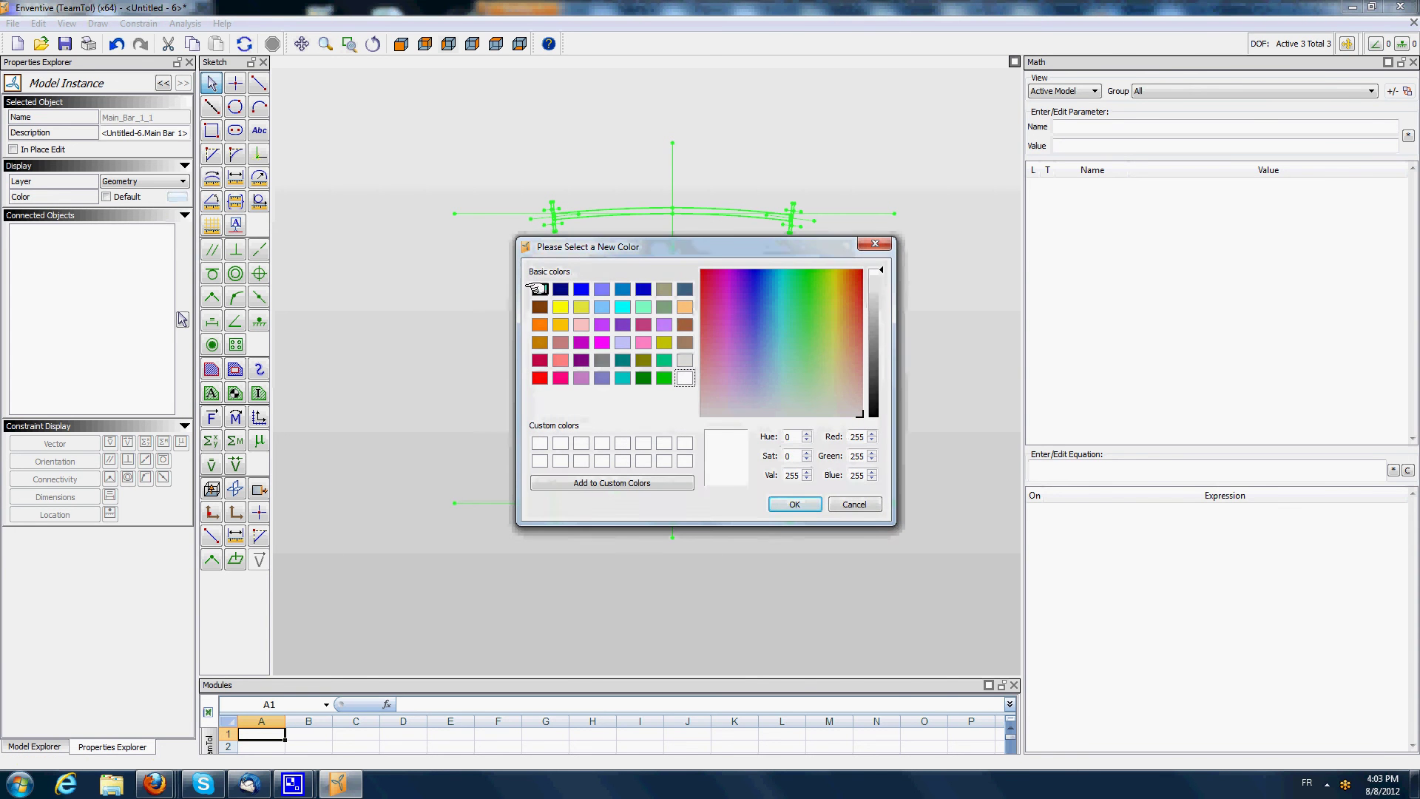
{"action": "left_click", "coordinate": [540, 288]}
{"action": "left_click", "coordinate": [795, 504]}
{"action": "left_click", "coordinate": [395, 453]}
- Apply a Fixed Point constraint to the main bar's centre point in the top view
{"action": "left_click", "coordinate": [259, 321]}
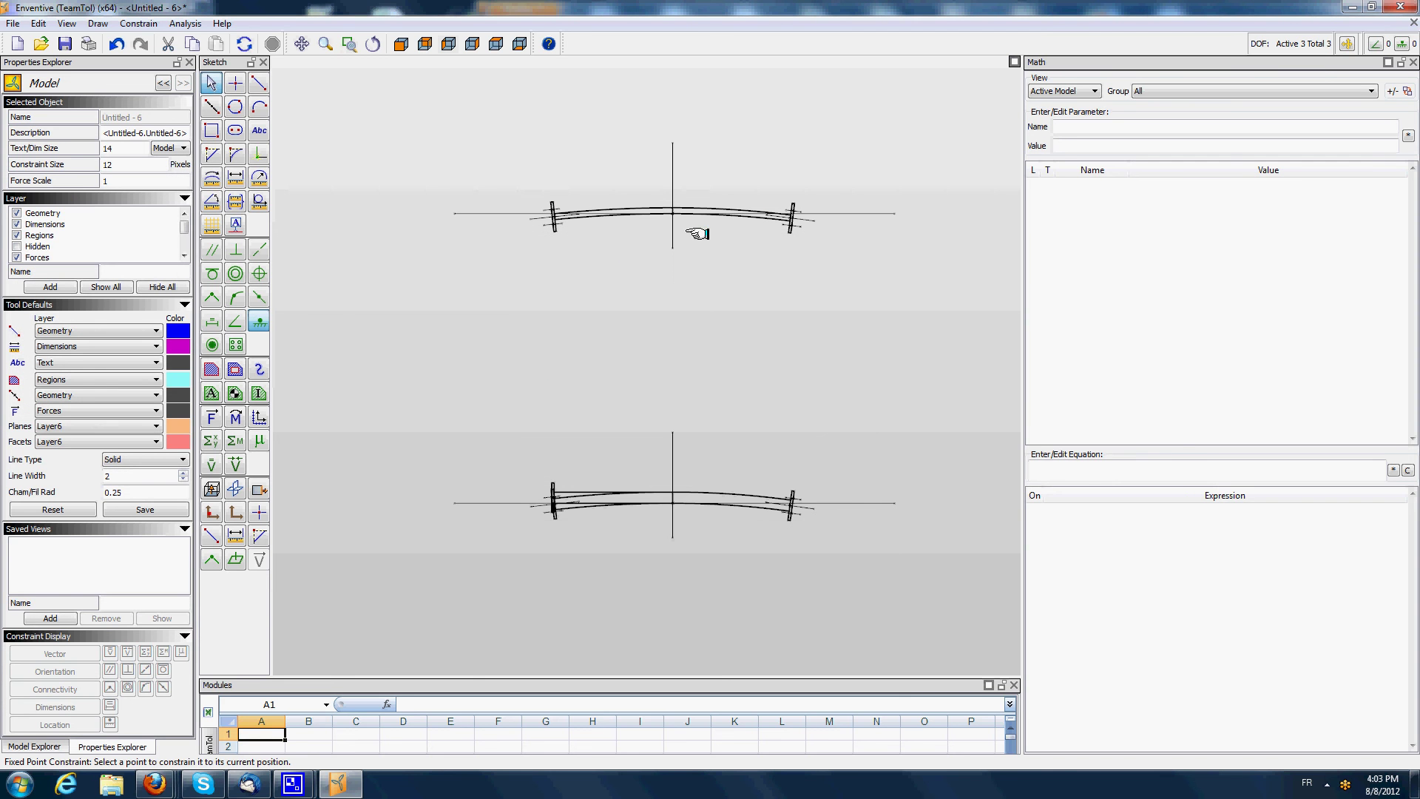
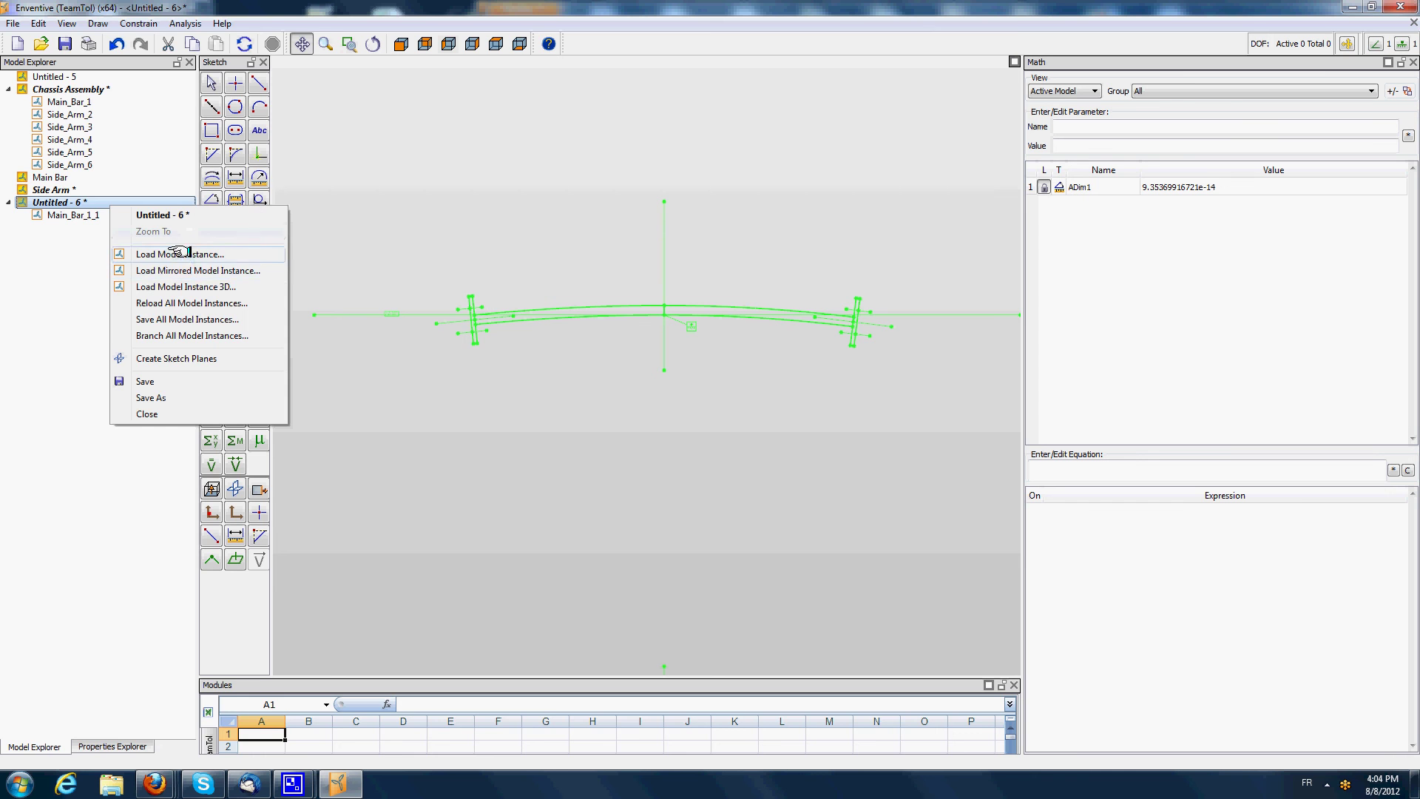
- Load an instance of the Side Arm model into the new assembly
{"action": "left_click", "coordinate": [185, 255]}
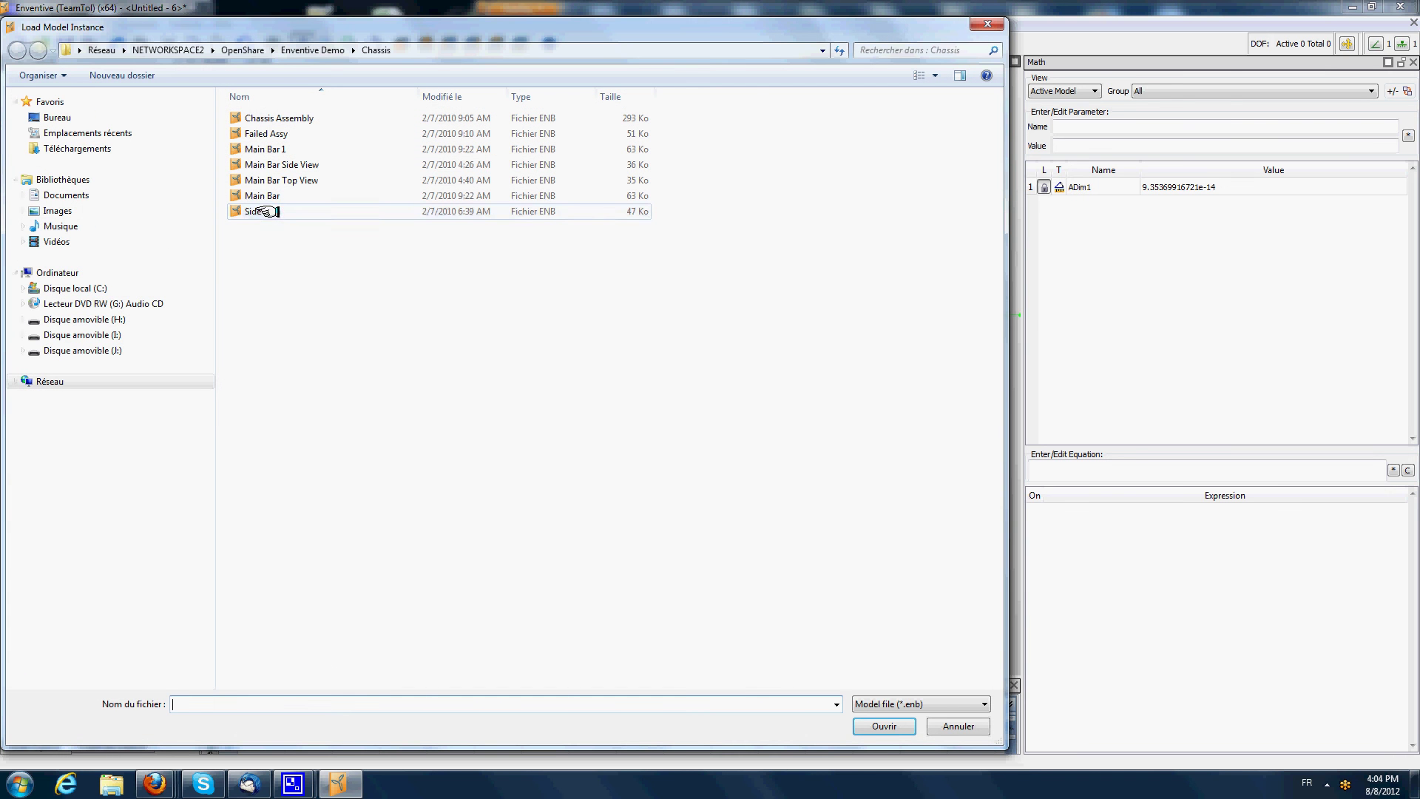
{"action": "left_click", "coordinate": [259, 212]}
{"action": "left_click", "coordinate": [879, 721]}
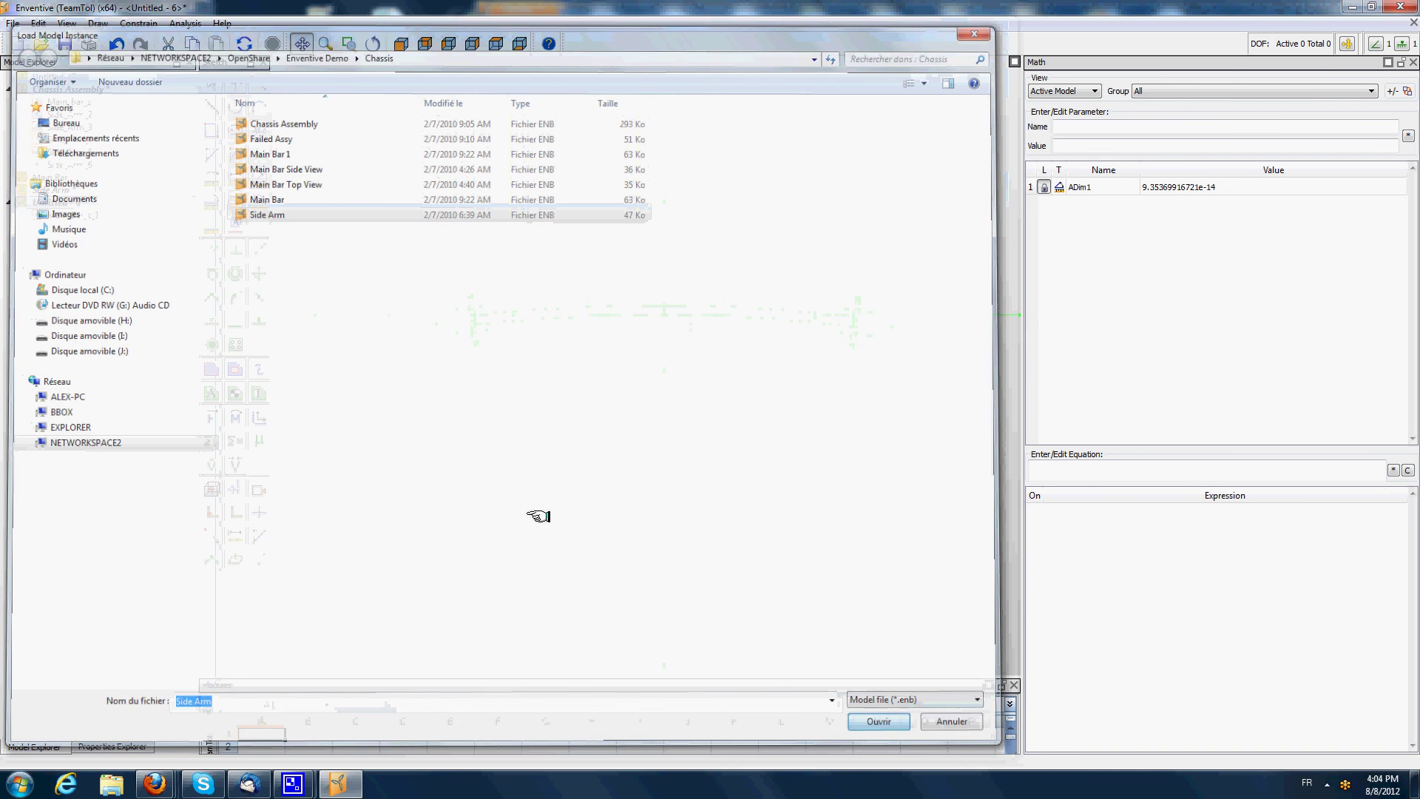
- Dismiss the pending load dialog and load a Side Arm instance from the Chassis folder into the Untitled - 6 assembly
{"action": "key", "text": "Escape"}
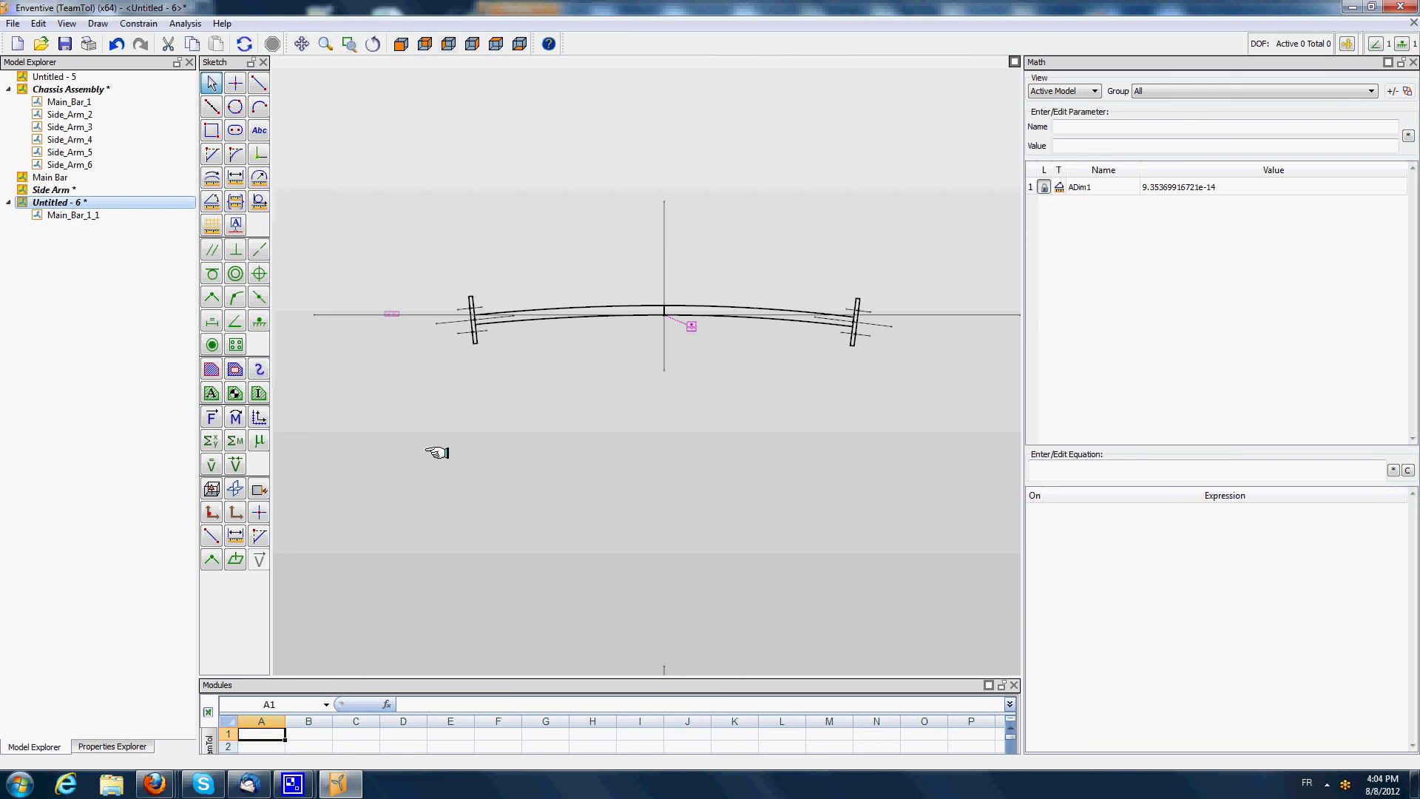
{"action": "scroll", "coordinate": [447, 375], "scroll_direction": "down", "scroll_amount": 6}
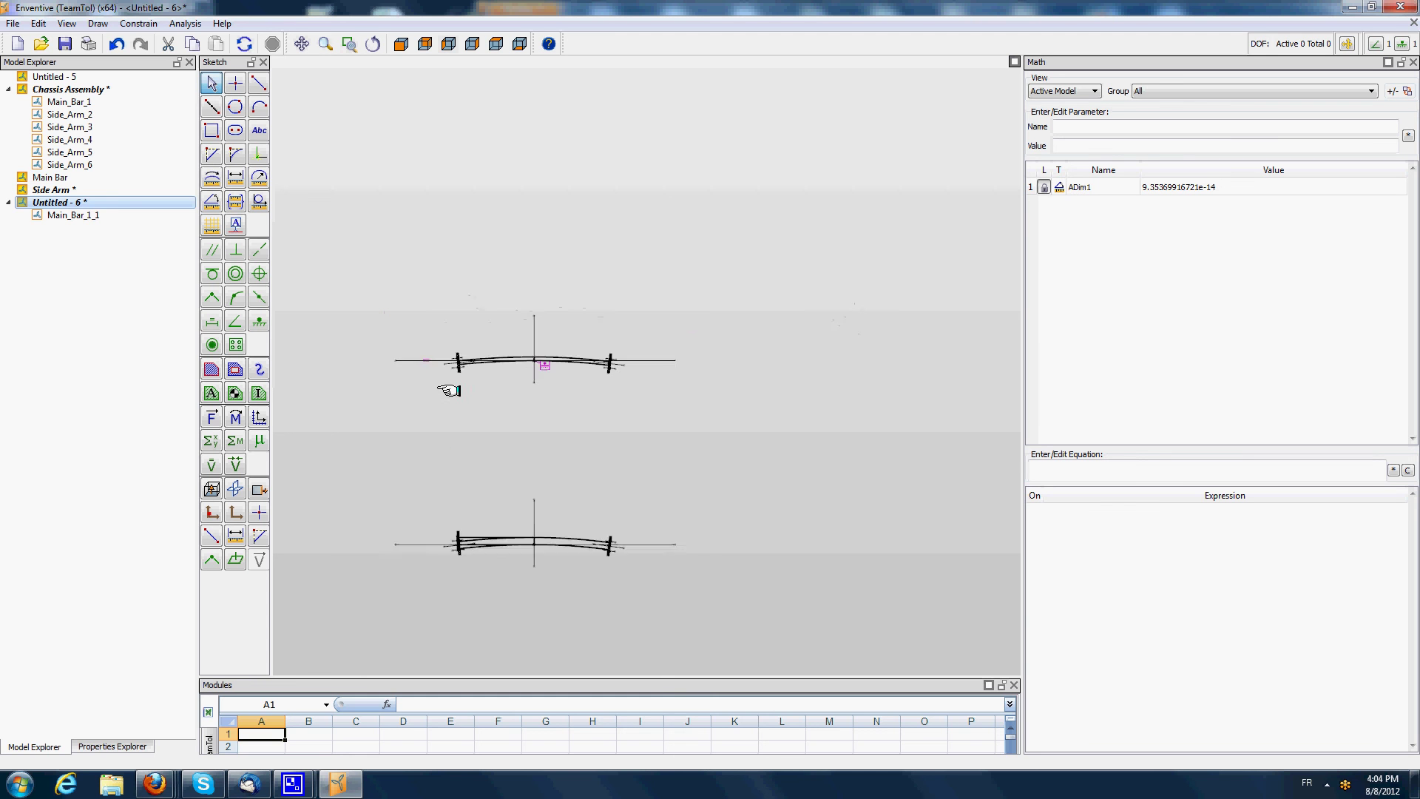
{"action": "middle_click_drag", "start_coordinate": [441, 406], "coordinate": [533, 380]}
{"action": "scroll", "coordinate": [575, 353], "scroll_direction": "up", "scroll_amount": 5}
{"action": "scroll", "coordinate": [575, 353], "scroll_direction": "up", "scroll_amount": 5}
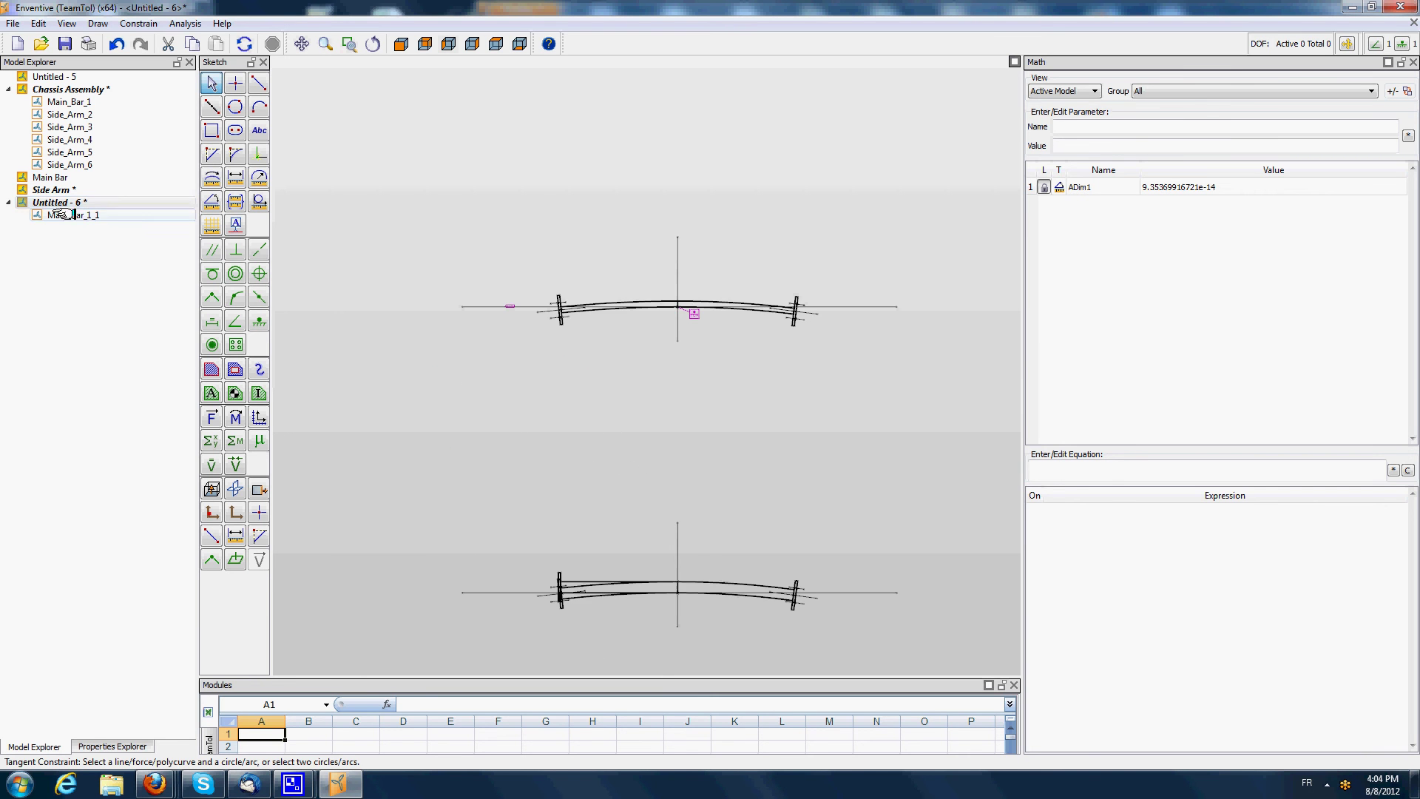
{"action": "right_click", "coordinate": [72, 204]}
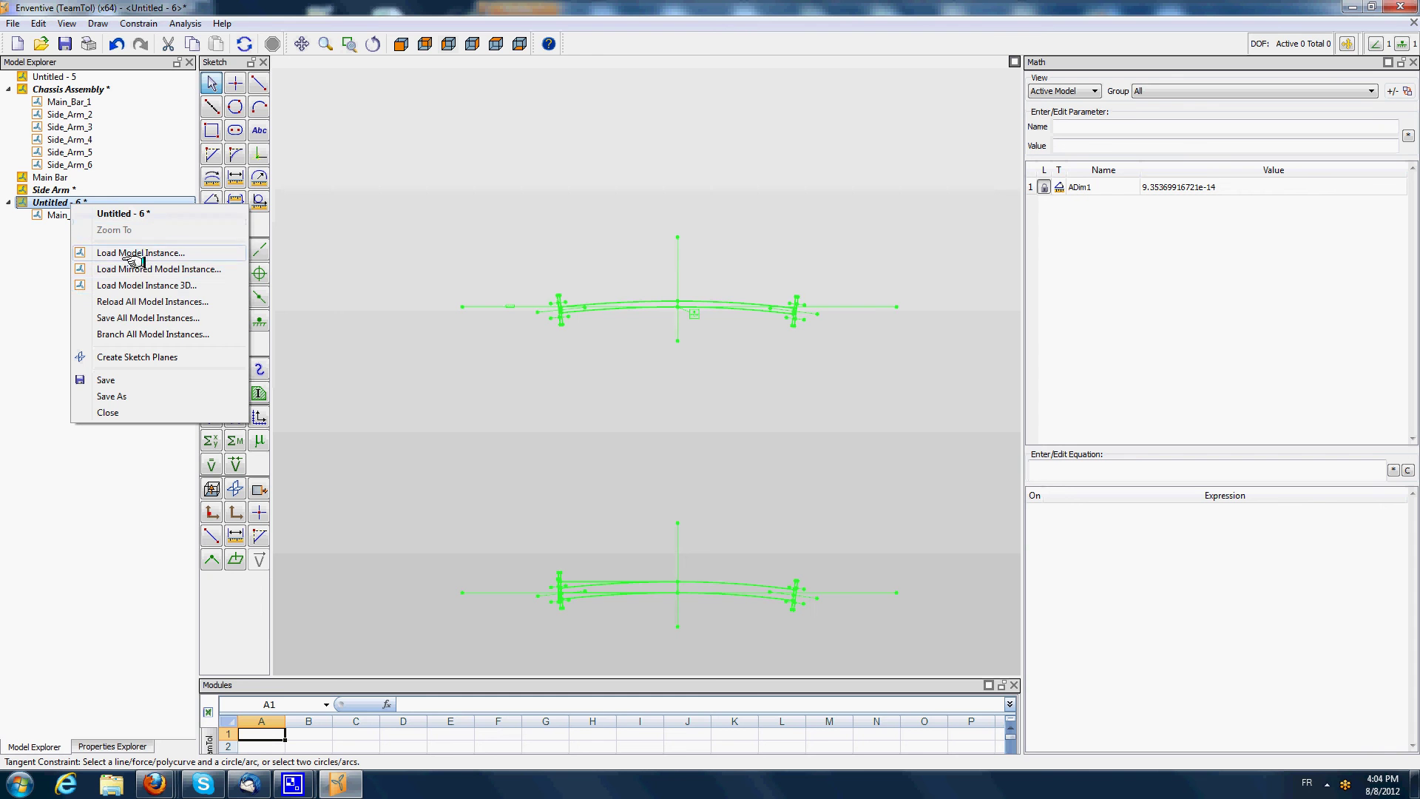
{"action": "left_click", "coordinate": [139, 254]}
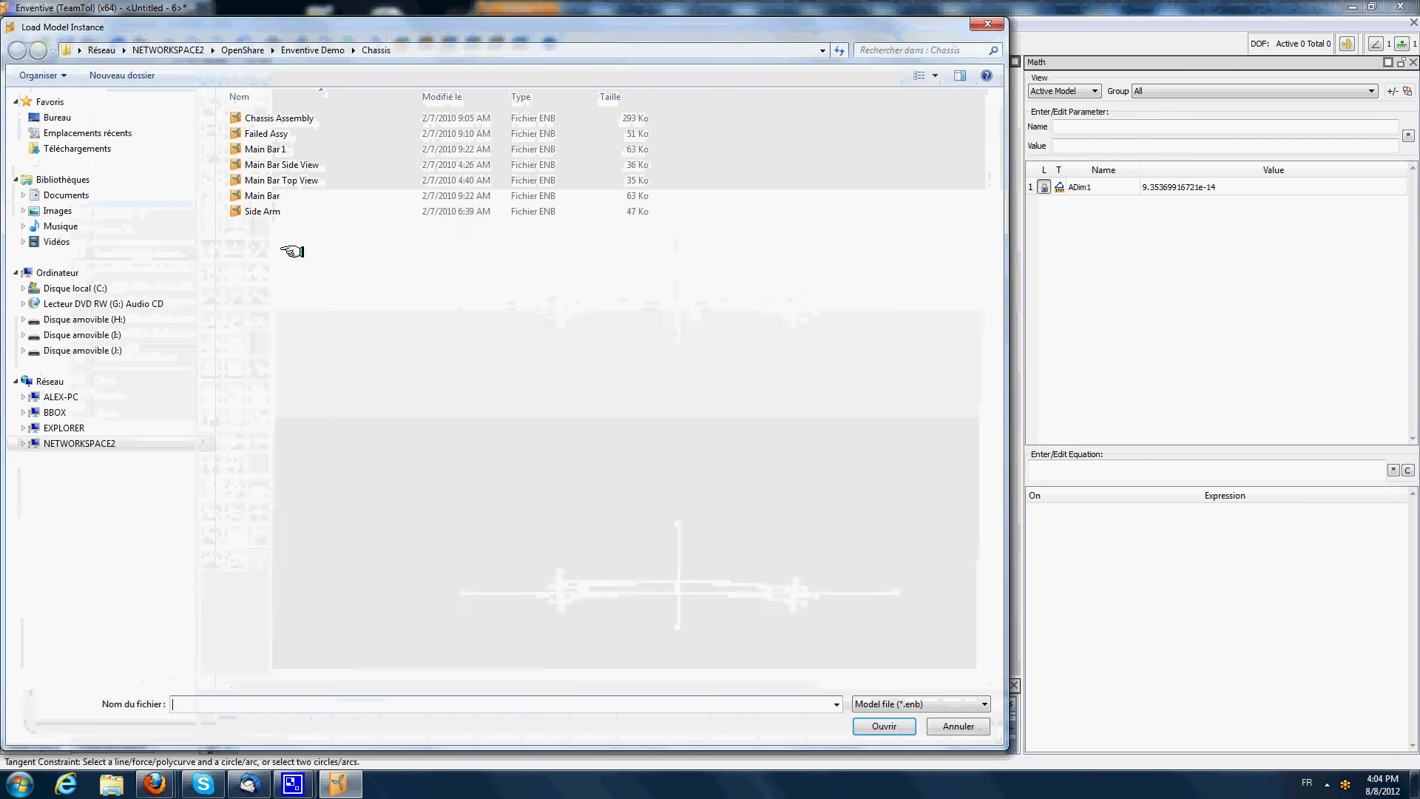
{"action": "left_click", "coordinate": [265, 213]}
{"action": "left_click", "coordinate": [884, 728]}
{"action": "left_click", "coordinate": [608, 392]}
- Select the side arm instance and set its display color to blue
{"action": "left_click_drag", "start_coordinate": [435, 563], "coordinate": [532, 527]}
{"action": "left_click", "coordinate": [112, 746]}
{"action": "left_click", "coordinate": [181, 117]}
{"action": "left_click", "coordinate": [129, 156]}
{"action": "left_click", "coordinate": [517, 386]}
- Move the side arm in the top view so its flange sits beside the main bar's left end flange
{"action": "scroll", "coordinate": [517, 387], "scroll_direction": "up", "scroll_amount": 5}
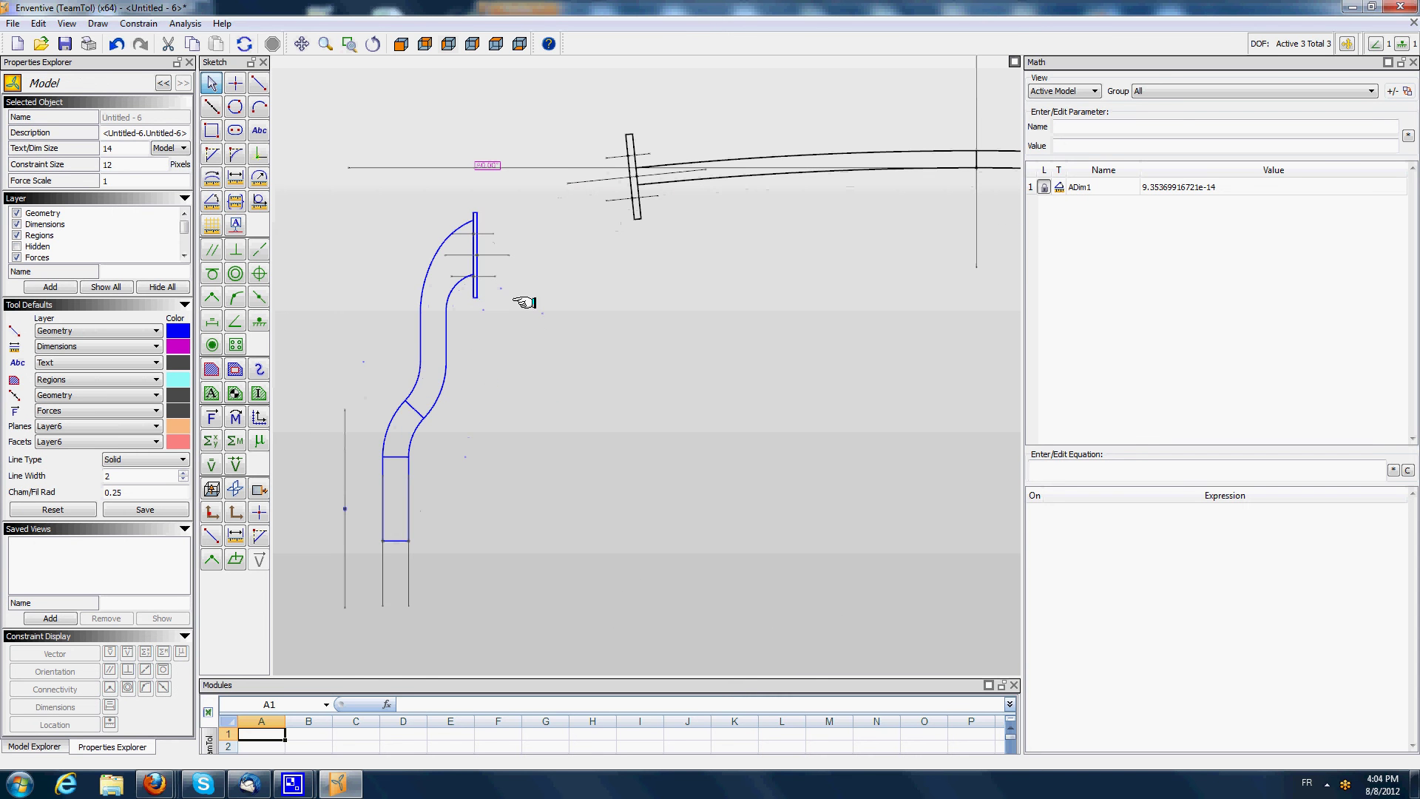
{"action": "scroll", "coordinate": [539, 266], "scroll_direction": "up", "scroll_amount": 2}
{"action": "left_click_drag", "start_coordinate": [459, 242], "coordinate": [630, 145]}
{"action": "scroll", "coordinate": [679, 144], "scroll_direction": "up", "scroll_amount": 2}
{"action": "scroll", "coordinate": [732, 281], "scroll_direction": "up", "scroll_amount": 2}
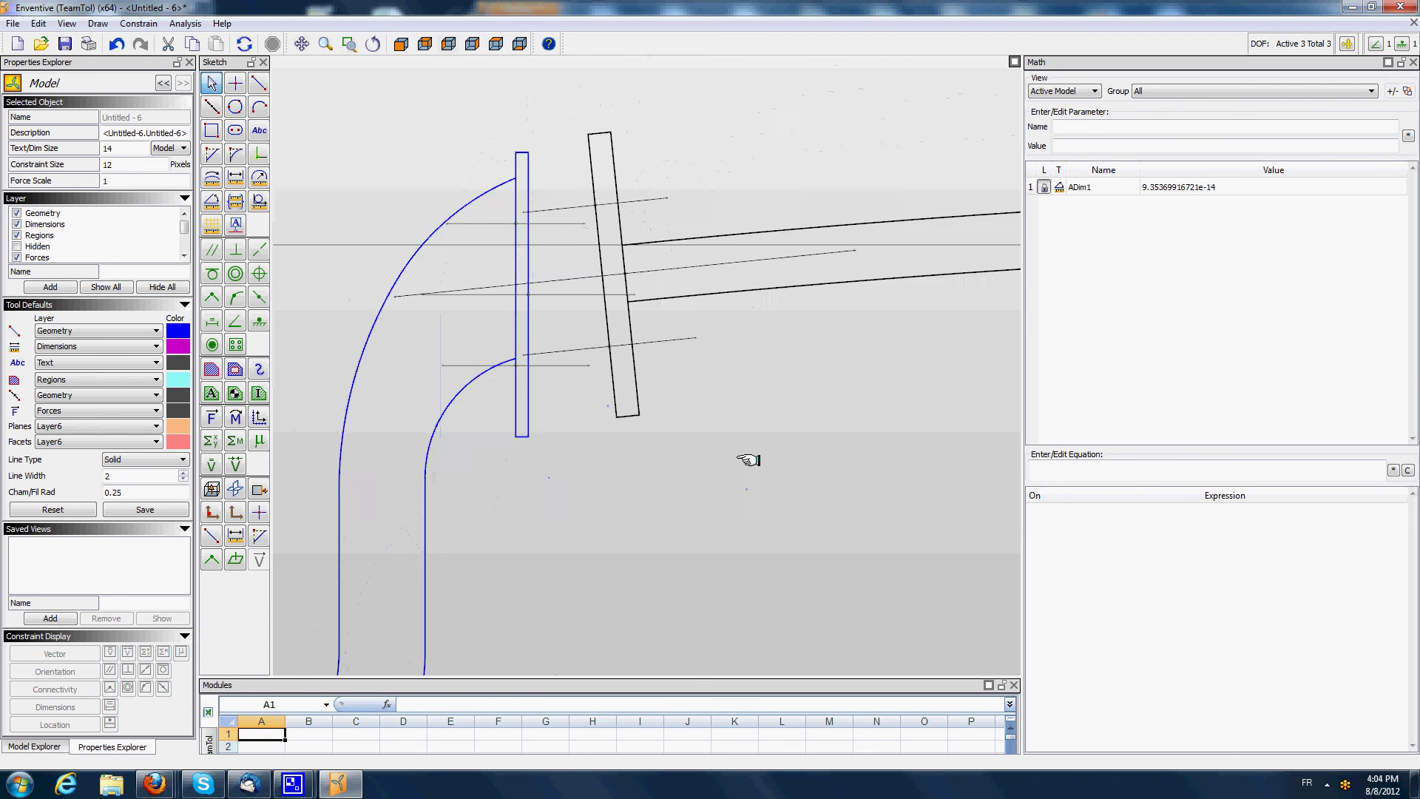
- Add linear dimensions from the side arm flange's upper and lower corners to the main bar flange face, and from its midpoint to the bar's centerline
{"action": "left_click", "coordinate": [235, 177]}
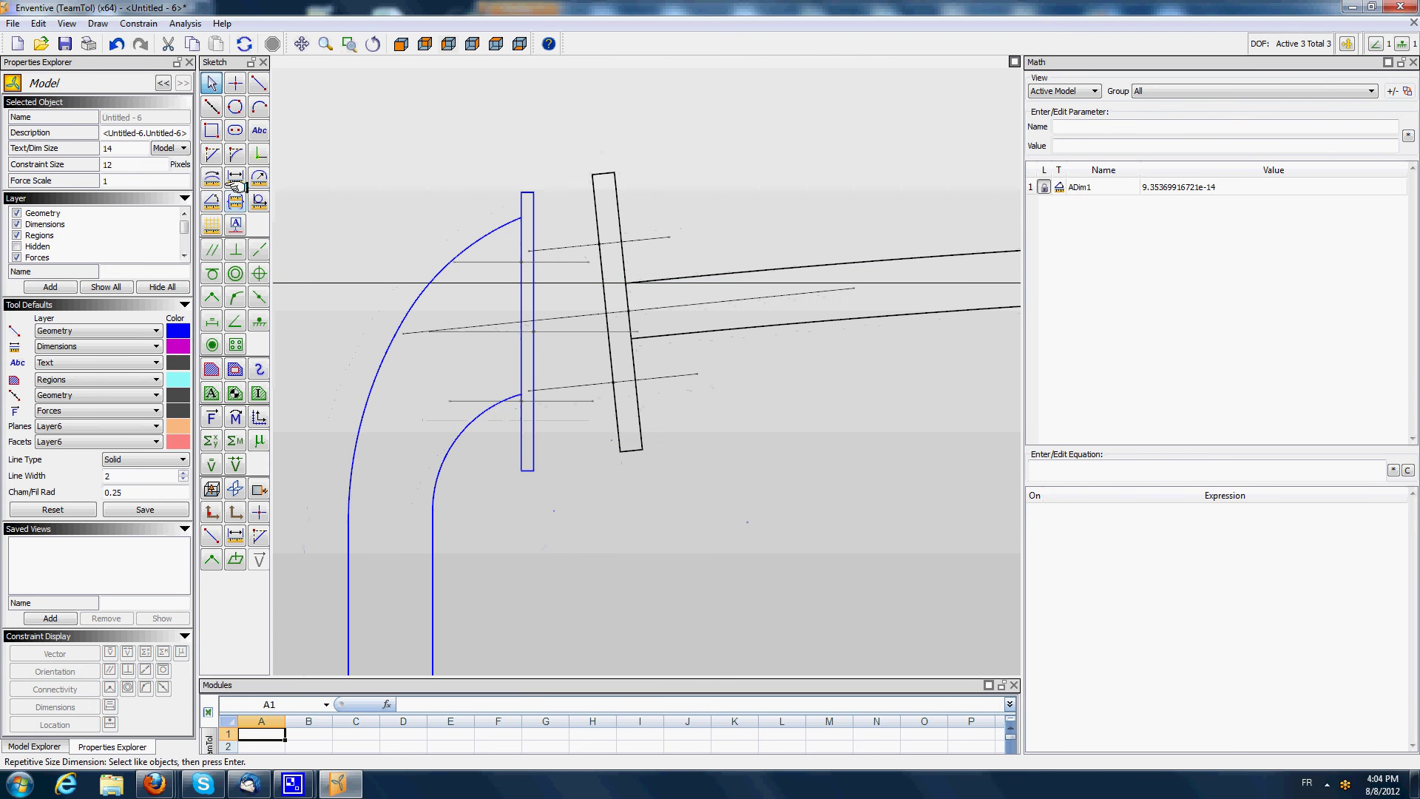
{"action": "left_click", "coordinate": [530, 191]}
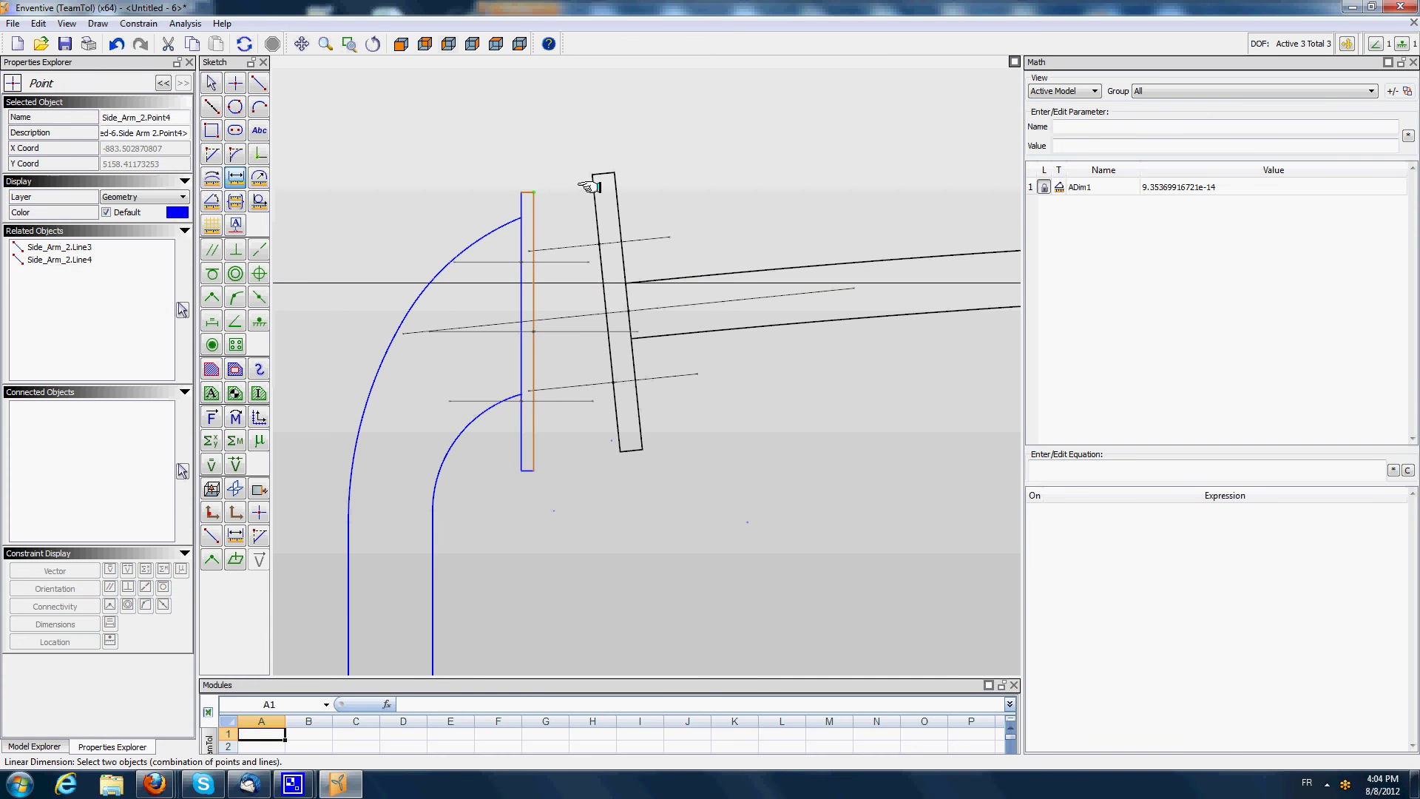
{"action": "left_click", "coordinate": [591, 181]}
{"action": "left_click", "coordinate": [532, 469]}
{"action": "left_click", "coordinate": [619, 449]}
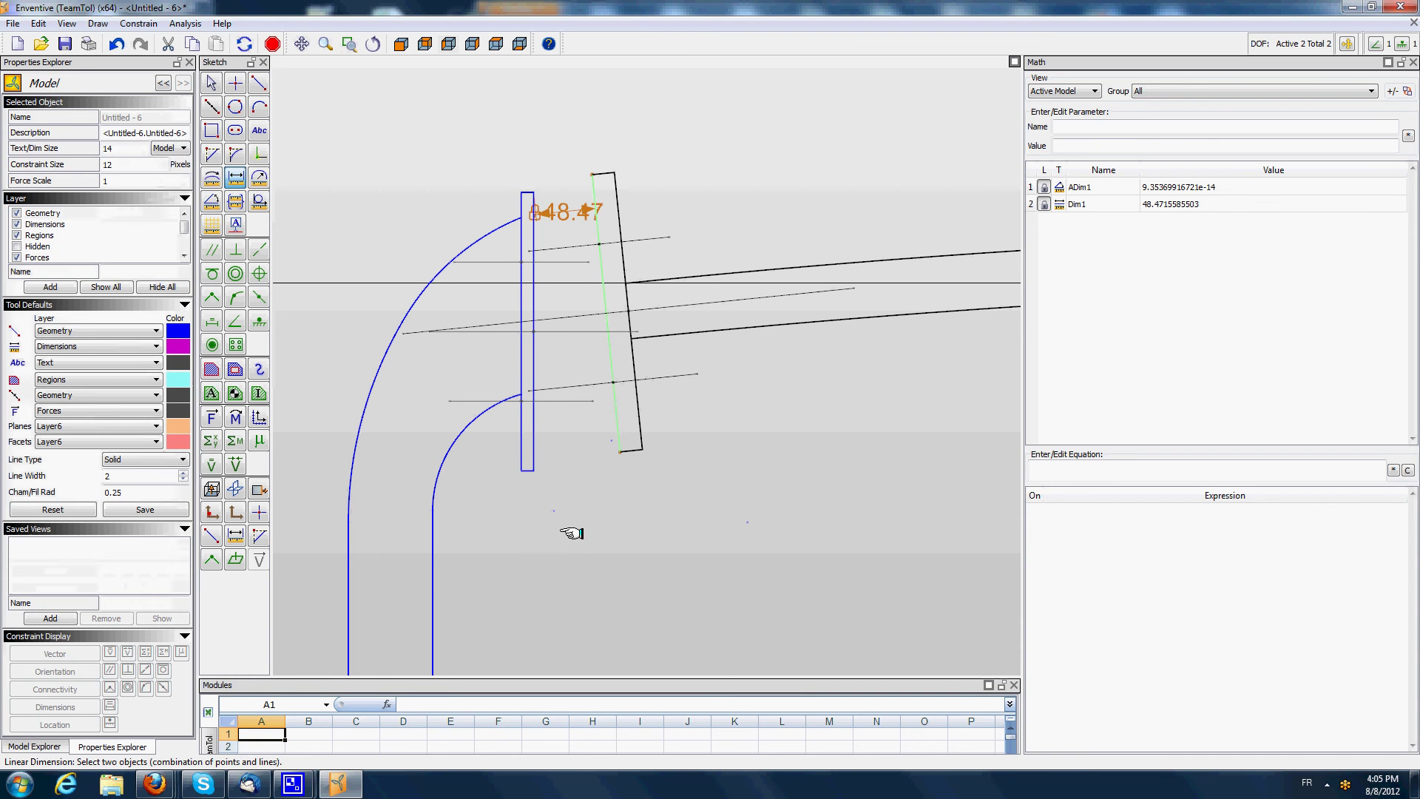
{"action": "left_click", "coordinate": [534, 332]}
{"action": "left_click", "coordinate": [576, 312]}
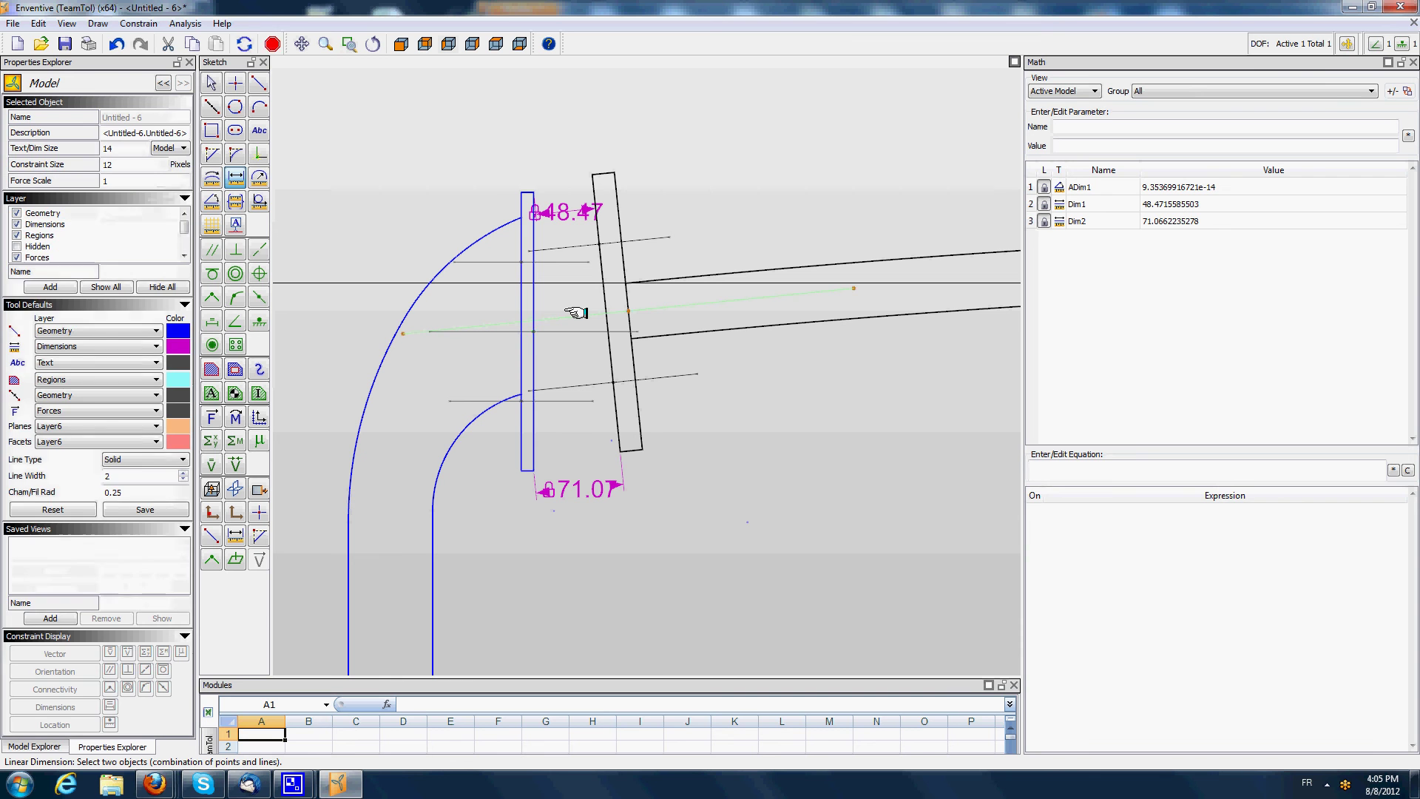
{"action": "left_click", "coordinate": [210, 82]}
- Set the lower flange gap dimension to 0 with a symmetric tolerance of 0.3
{"action": "left_click", "coordinate": [584, 489]}
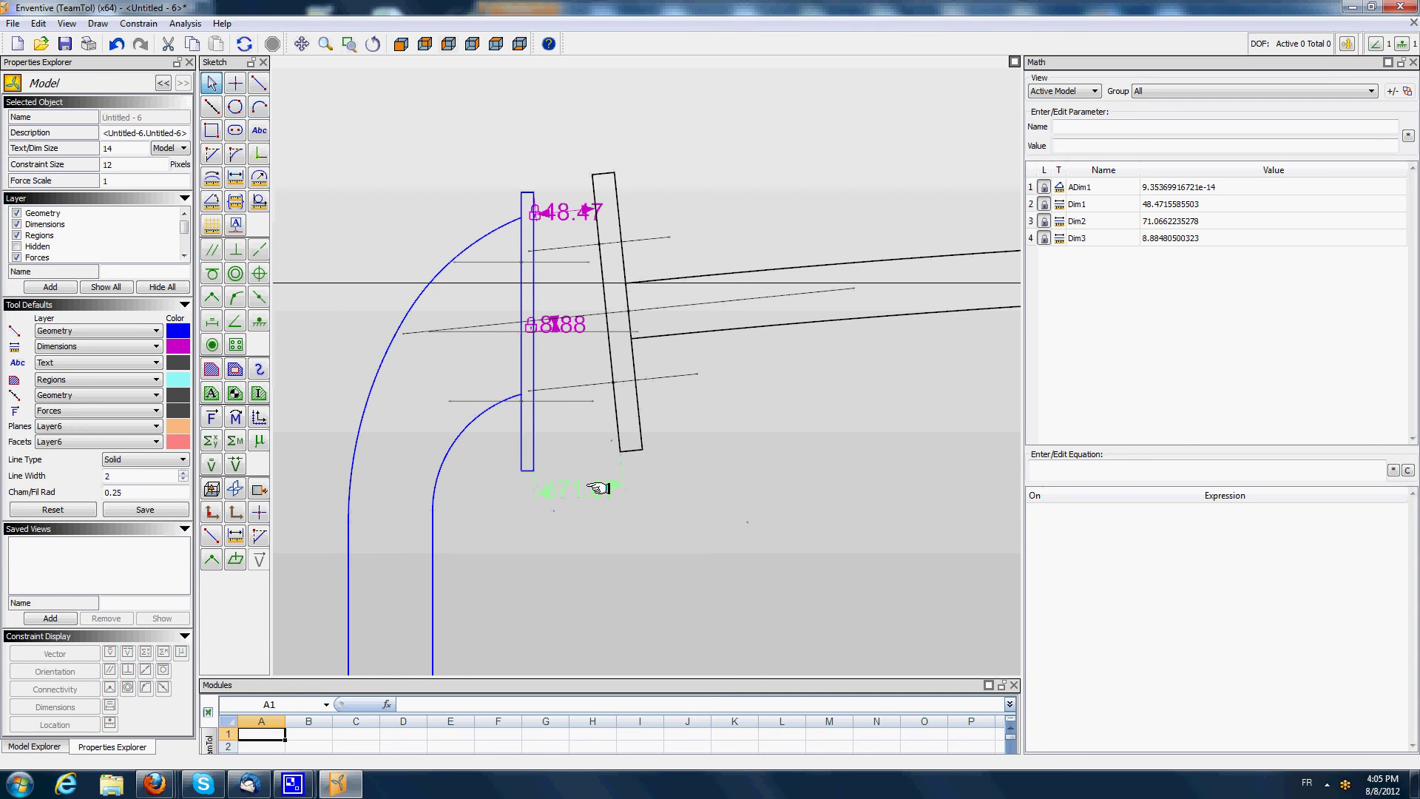
{"action": "left_click_drag", "start_coordinate": [174, 146], "coordinate": [17, 142]}
{"action": "type", "text": "0"}
{"action": "key", "text": "Return"}
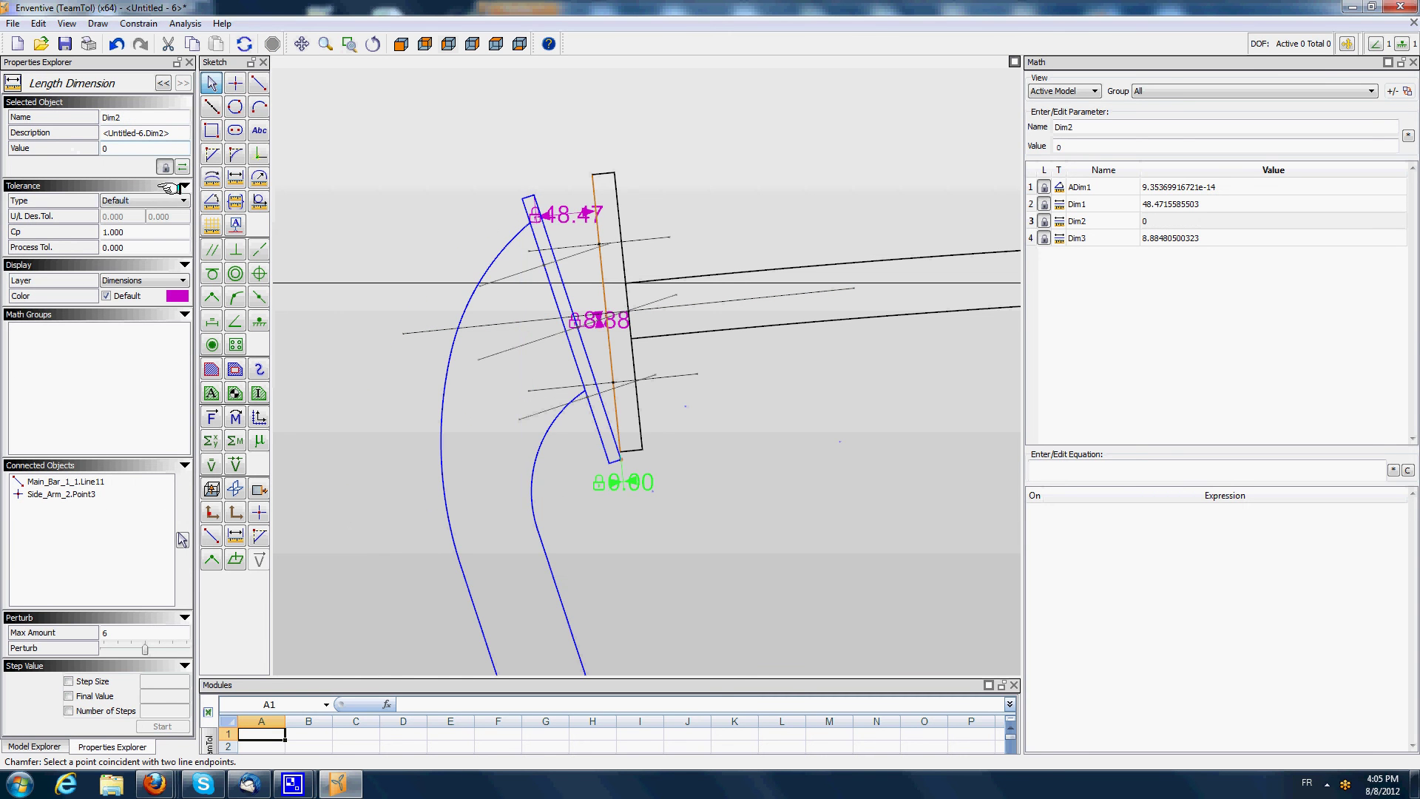
{"action": "left_click", "coordinate": [175, 197]}
{"action": "left_click", "coordinate": [125, 225]}
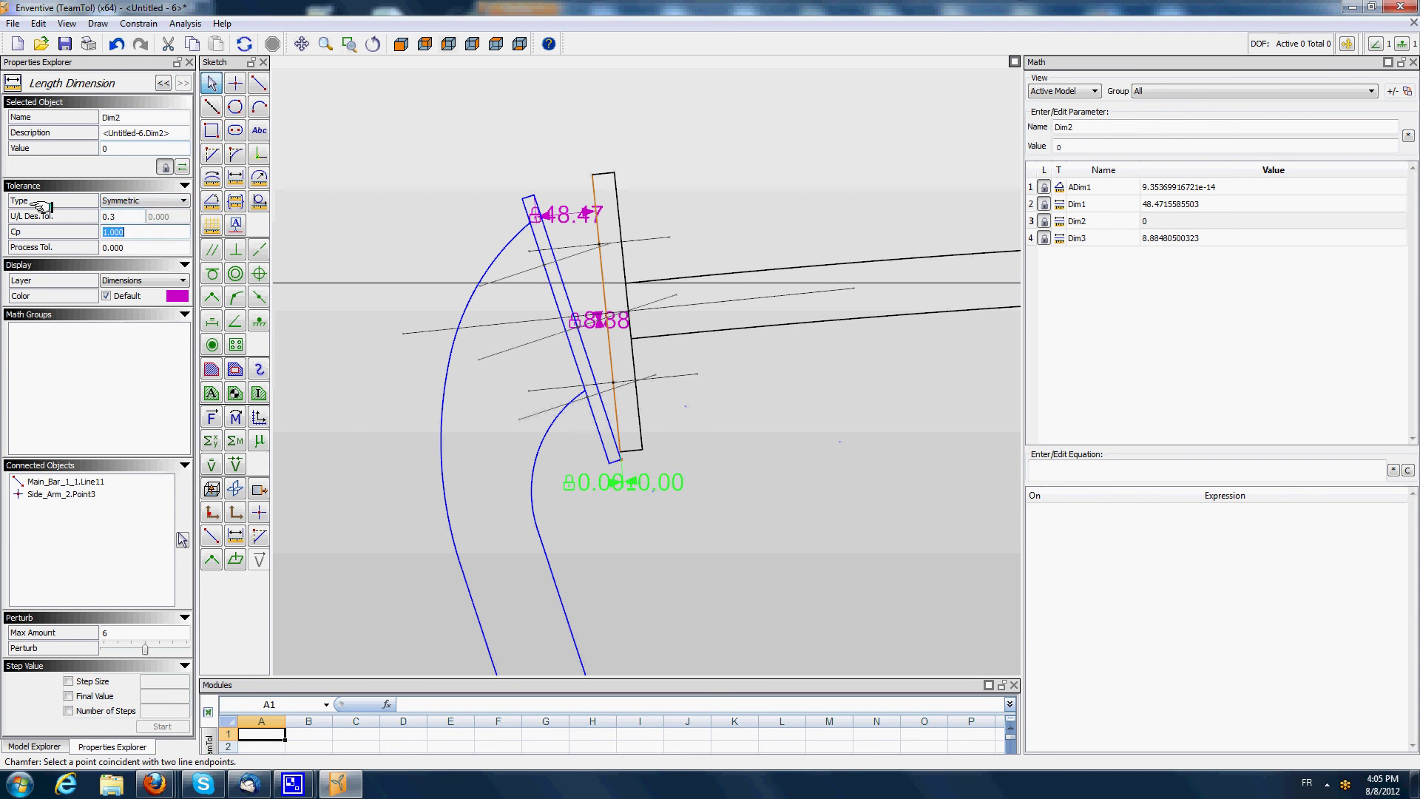
{"action": "left_click", "coordinate": [437, 162]}
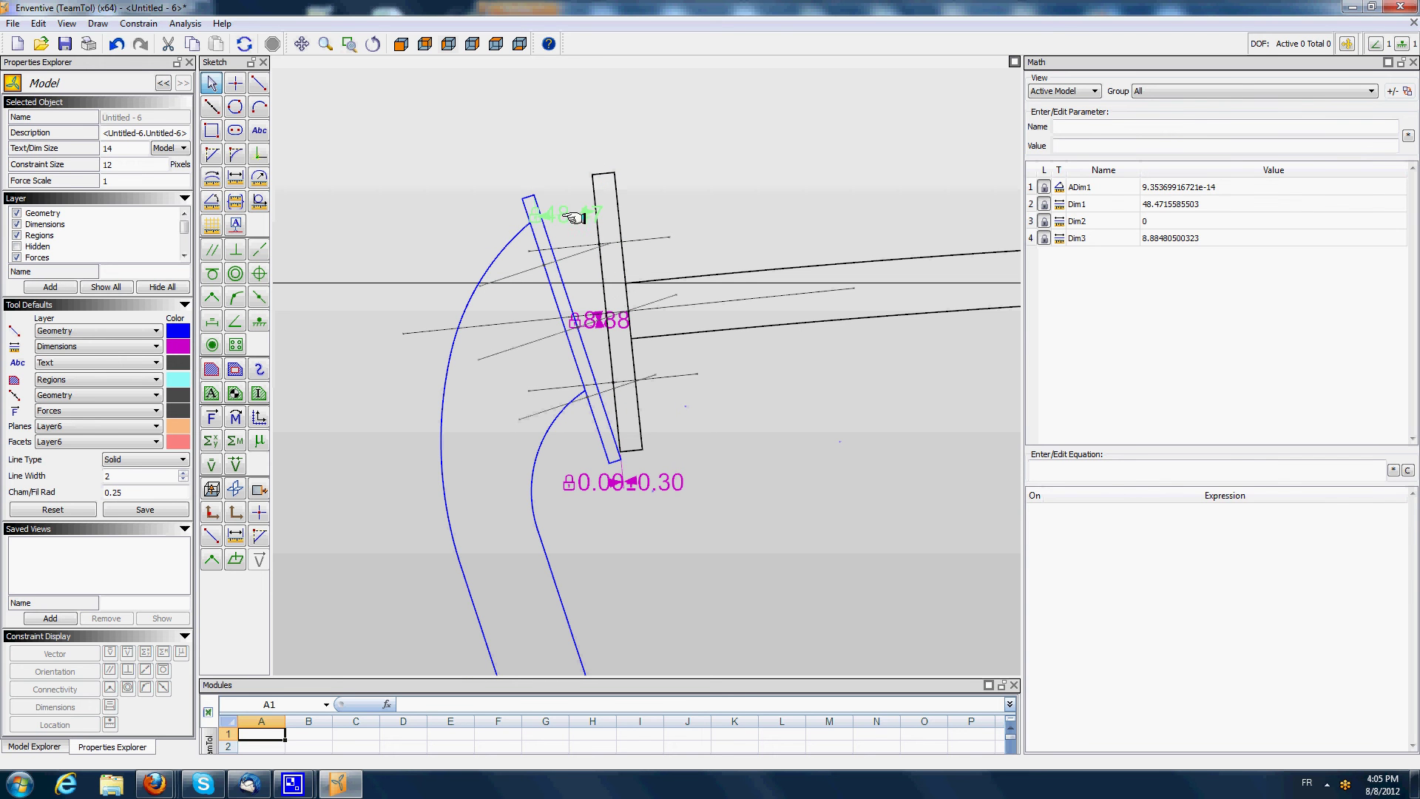
- Move the upper flange gap dimension above the flange and set it to 0 with a symmetric tolerance of 0.3
{"action": "left_click_drag", "start_coordinate": [518, 168], "coordinate": [460, 149]}
{"action": "left_click", "coordinate": [424, 142]}
{"action": "left_click", "coordinate": [38, 149]}
{"action": "type", "text": "0"}
{"action": "key", "text": "Return"}
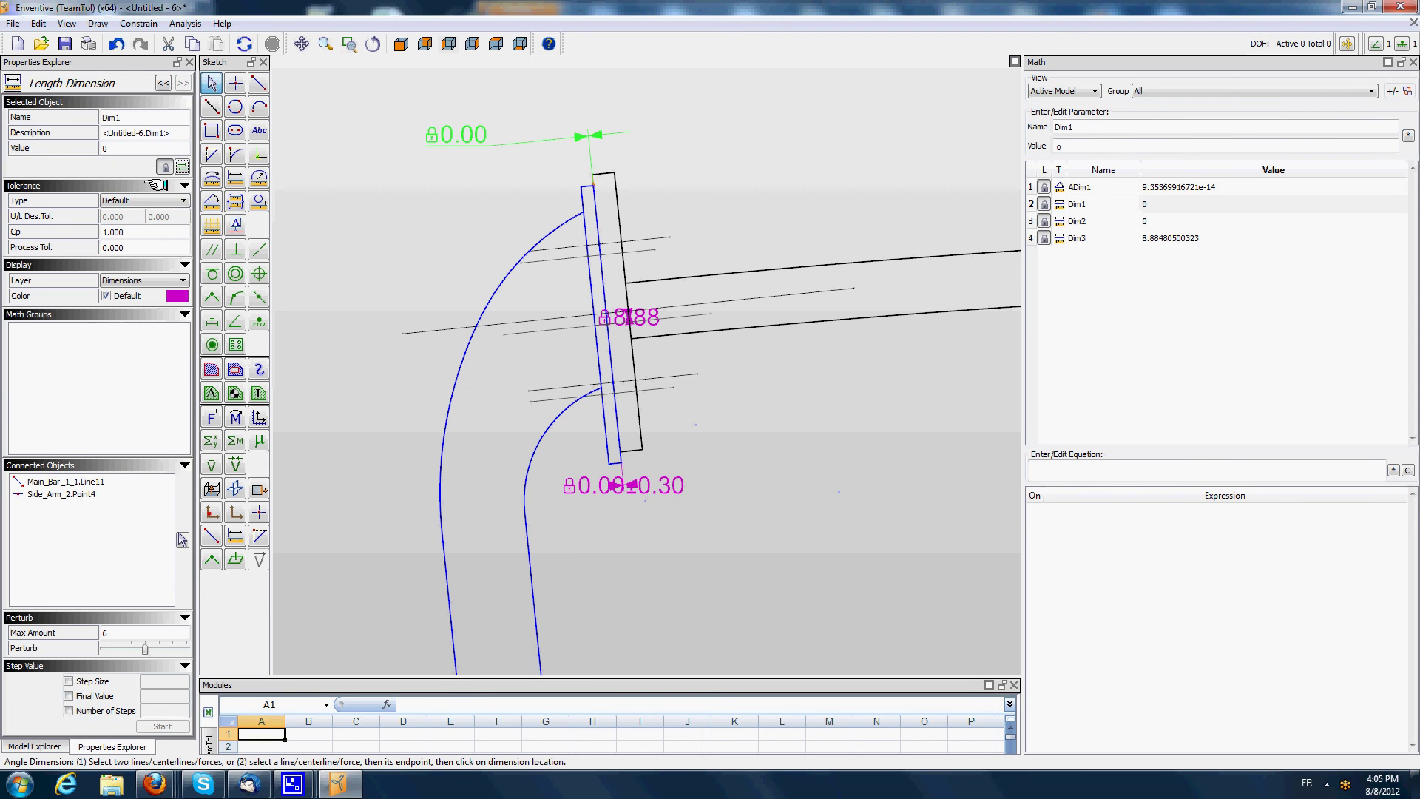
{"action": "left_click", "coordinate": [181, 200]}
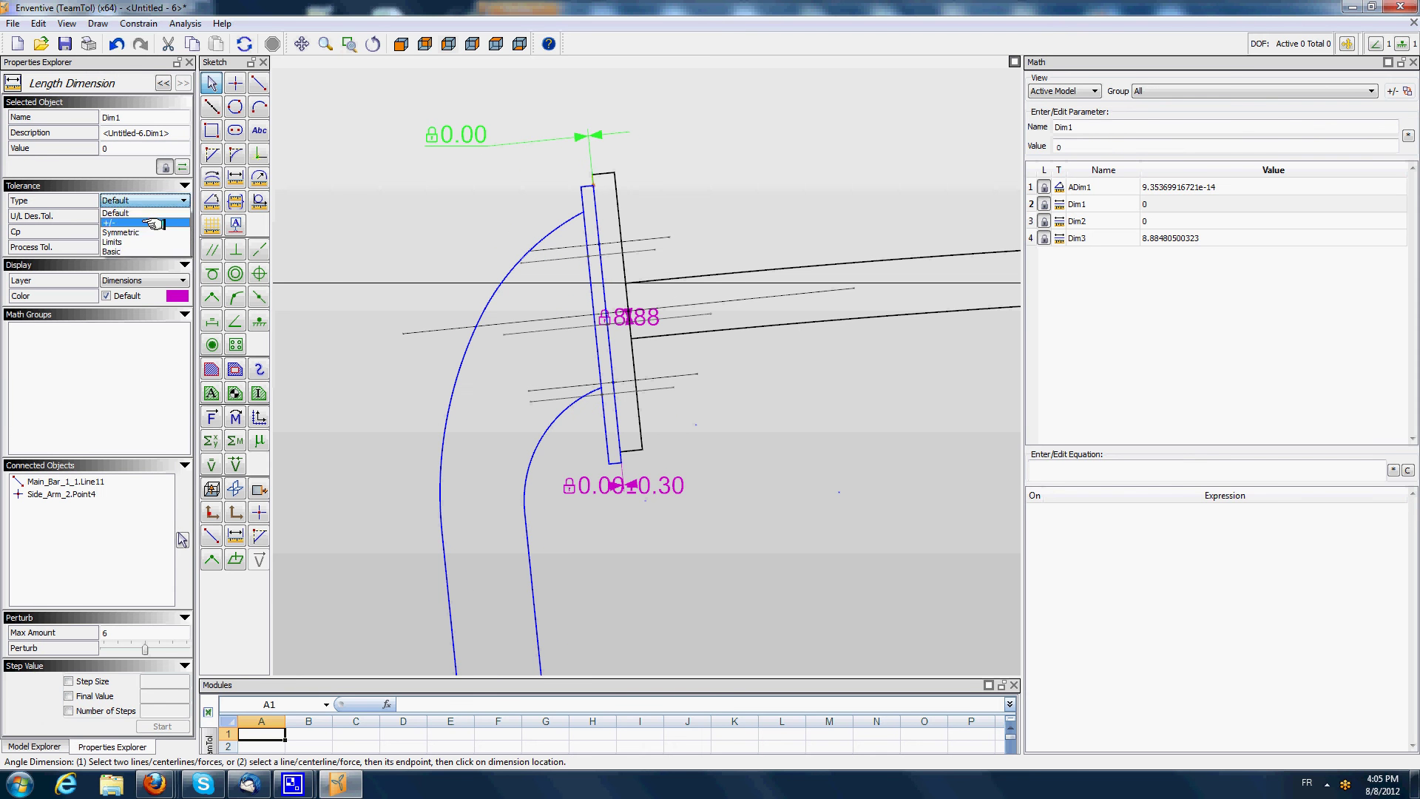
{"action": "left_click", "coordinate": [126, 223]}
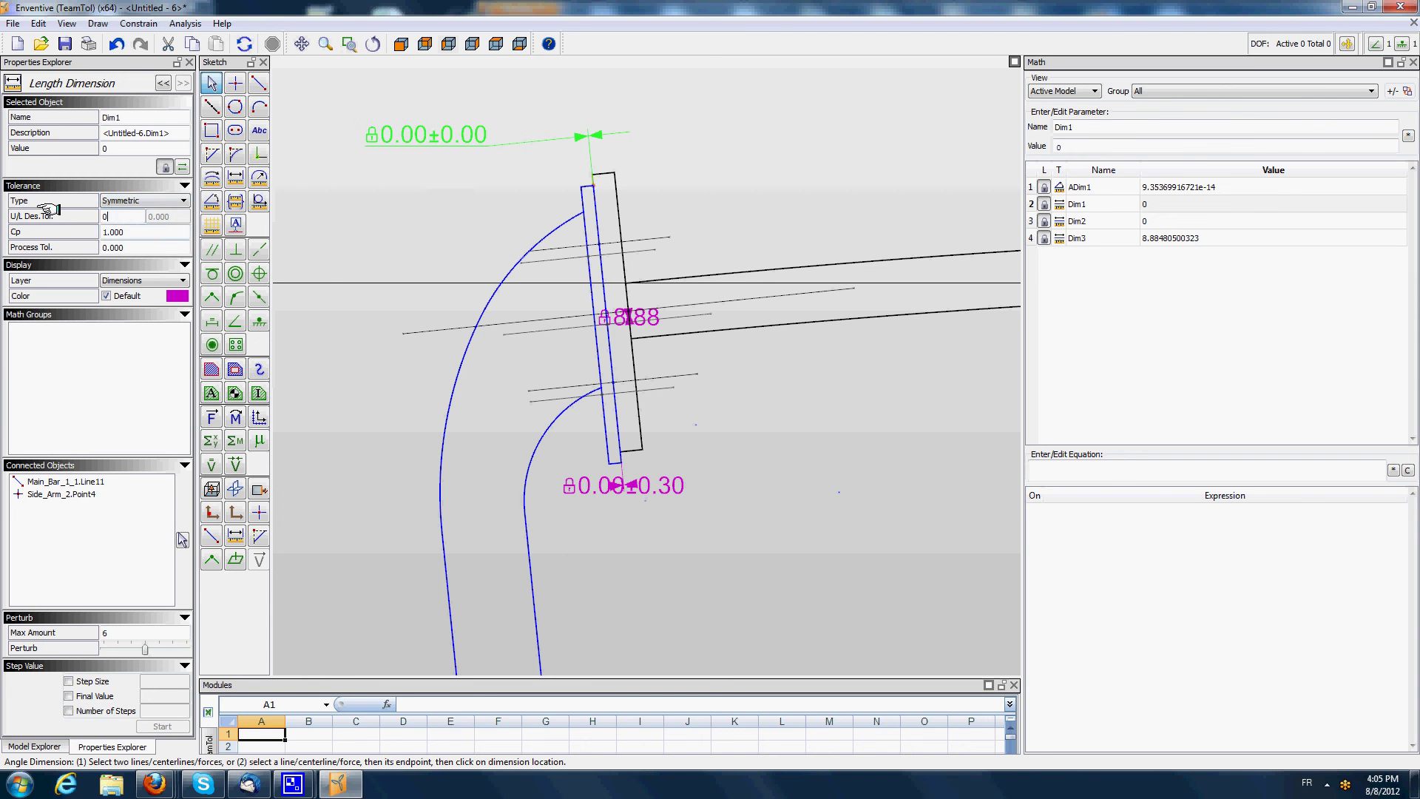
- Move the centerline offset dimension below the main bar and set it to 0 with a symmetric tolerance of 0.1
{"action": "left_click", "coordinate": [636, 303]}
{"action": "left_click_drag", "start_coordinate": [716, 377], "coordinate": [801, 422]}
{"action": "left_click_drag", "start_coordinate": [171, 148], "coordinate": [28, 145]}
{"action": "type", "text": "0"}
{"action": "key", "text": "Return"}
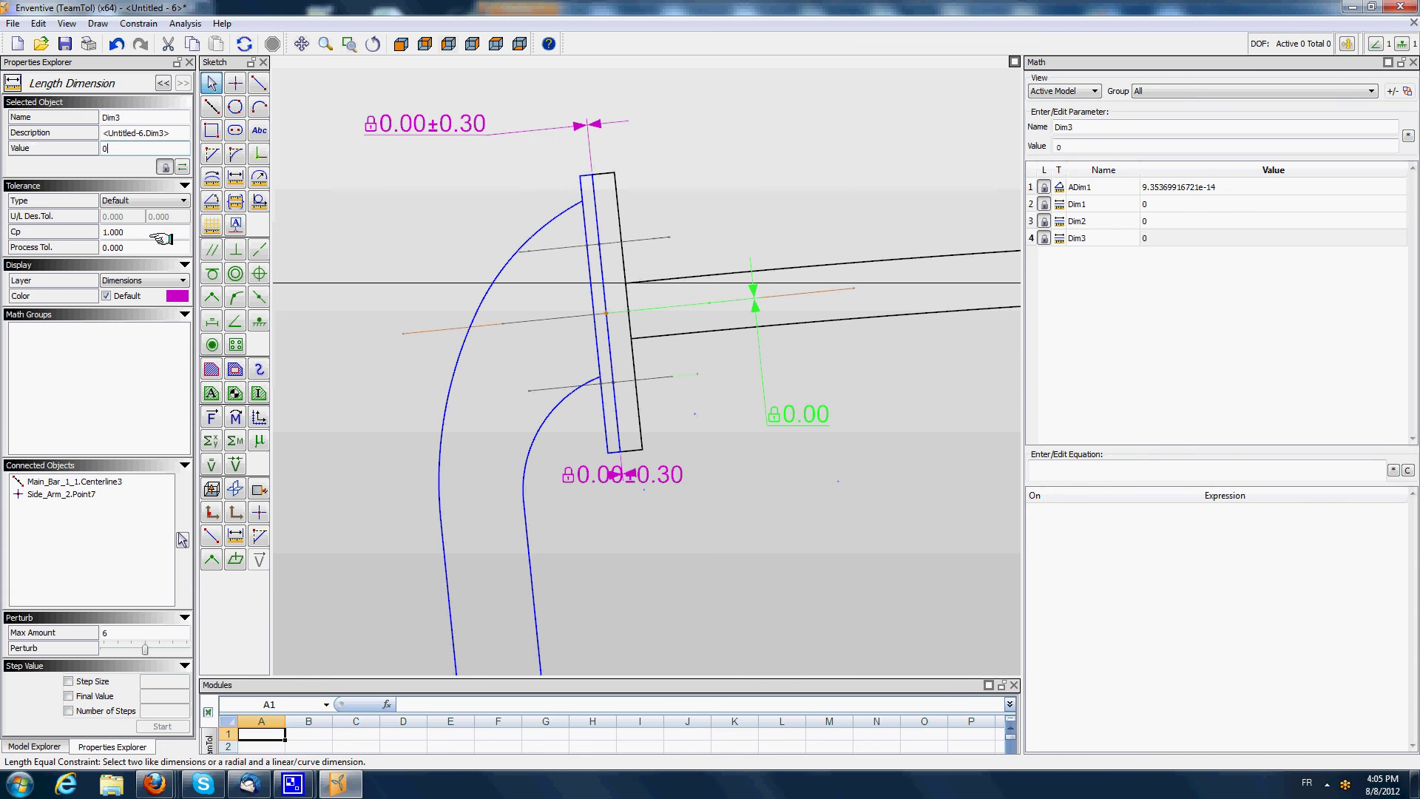
{"action": "left_click", "coordinate": [144, 201]}
{"action": "left_click", "coordinate": [126, 217]}
{"action": "left_click_drag", "start_coordinate": [126, 216], "coordinate": [33, 216]}
{"action": "key", "text": "Return"}
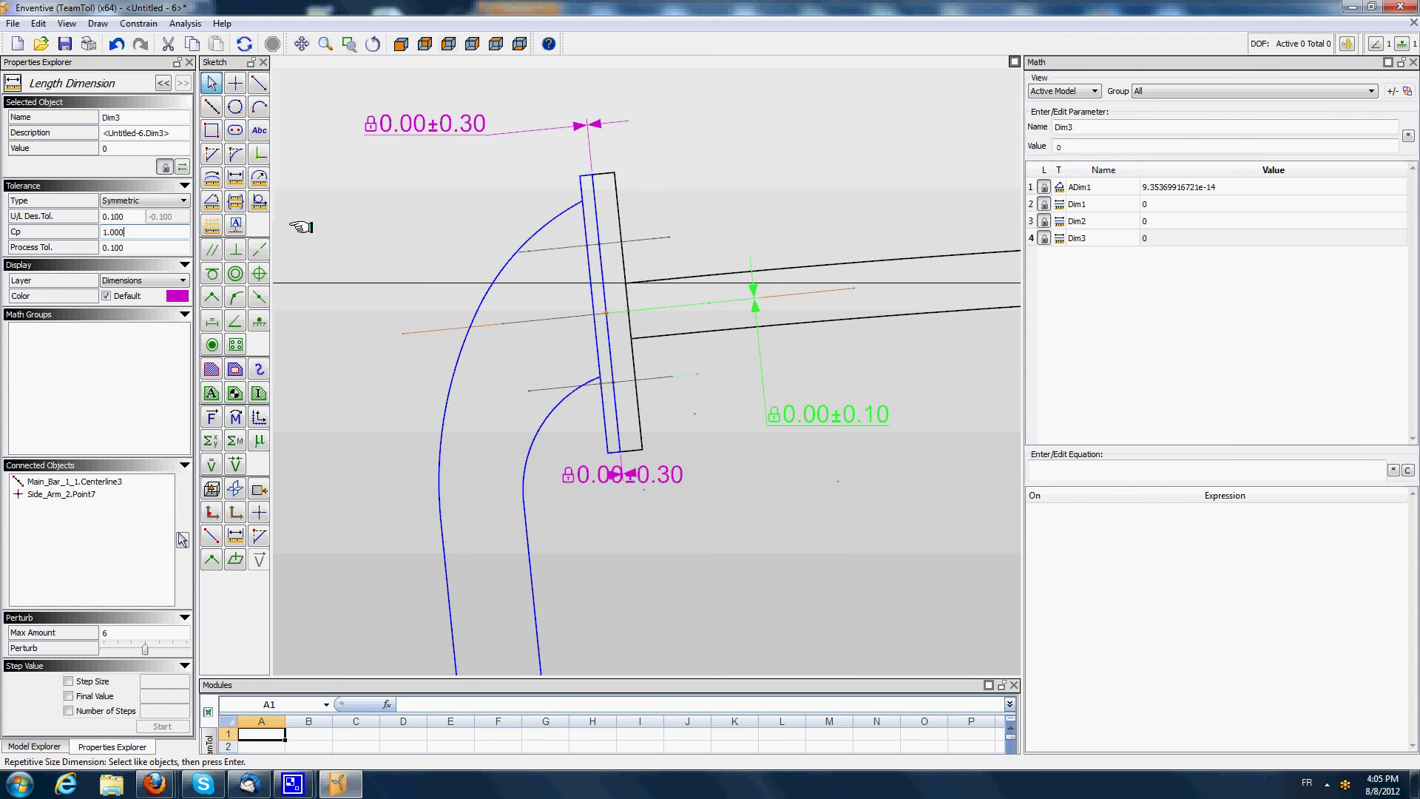
{"action": "left_click", "coordinate": [422, 231]}
- Switch the Math parameter list from the active model to all models
{"action": "scroll", "coordinate": [426, 233], "scroll_direction": "down", "scroll_amount": 3}
{"action": "scroll", "coordinate": [426, 235], "scroll_direction": "down", "scroll_amount": 3}
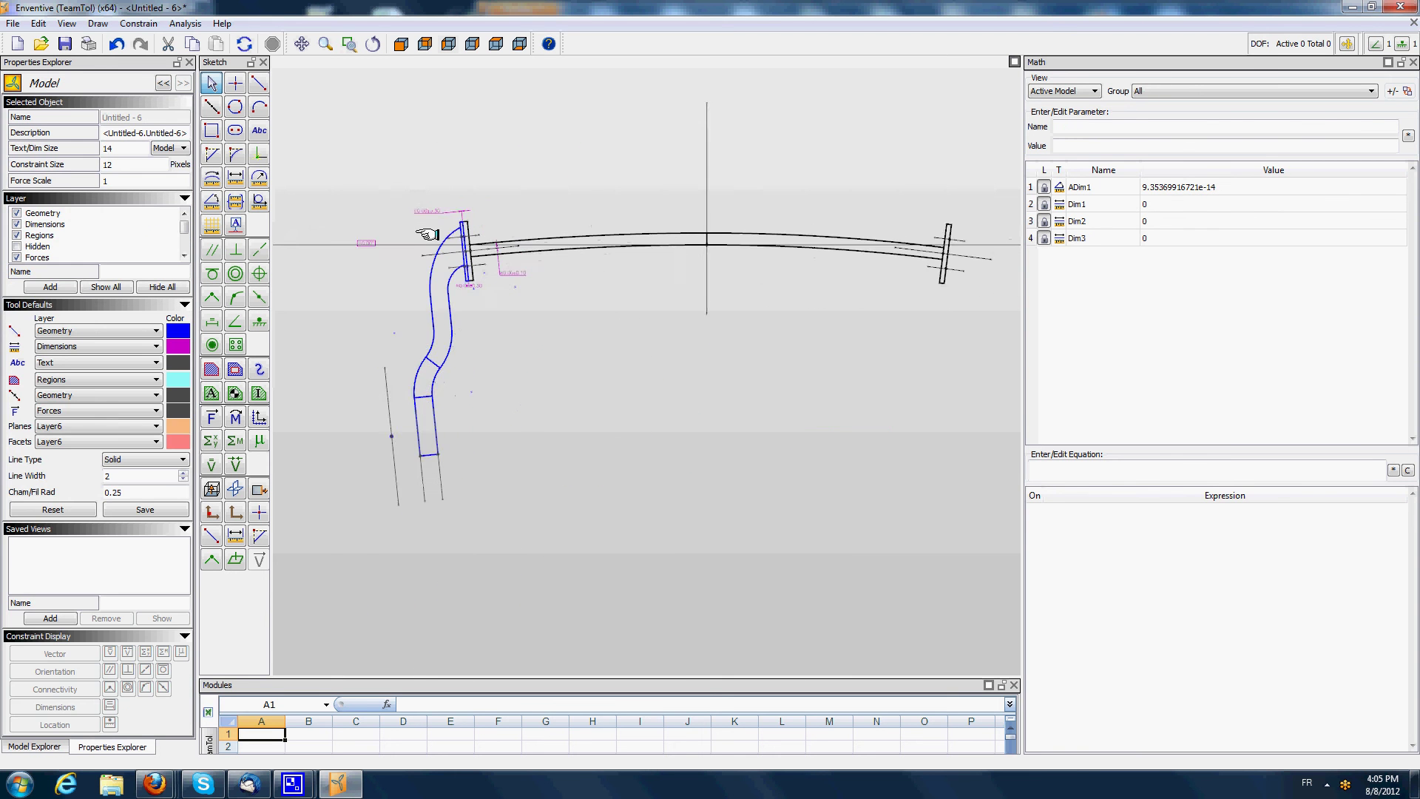
{"action": "scroll", "coordinate": [523, 360], "scroll_direction": "down", "scroll_amount": 5}
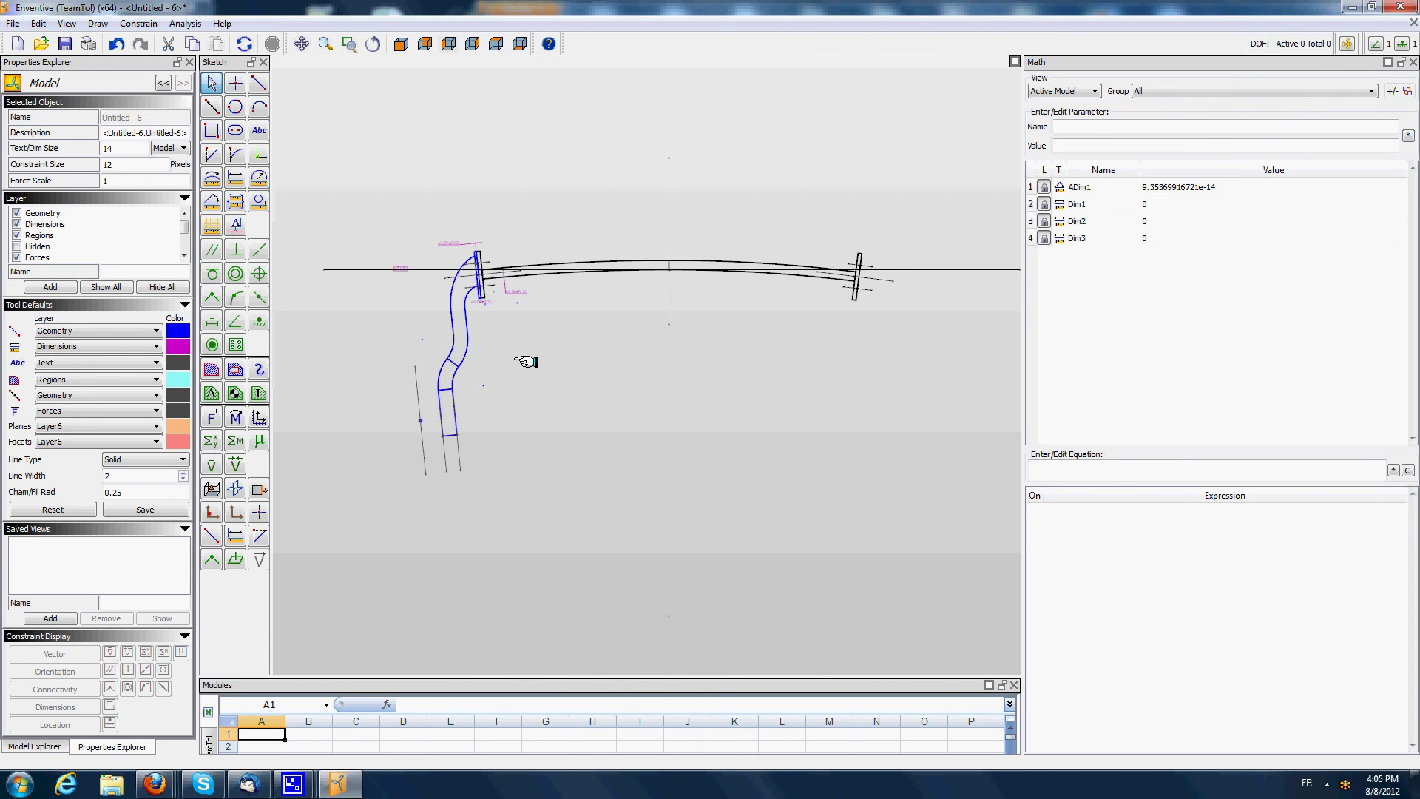
{"action": "scroll", "coordinate": [567, 431], "scroll_direction": "up", "scroll_amount": 1}
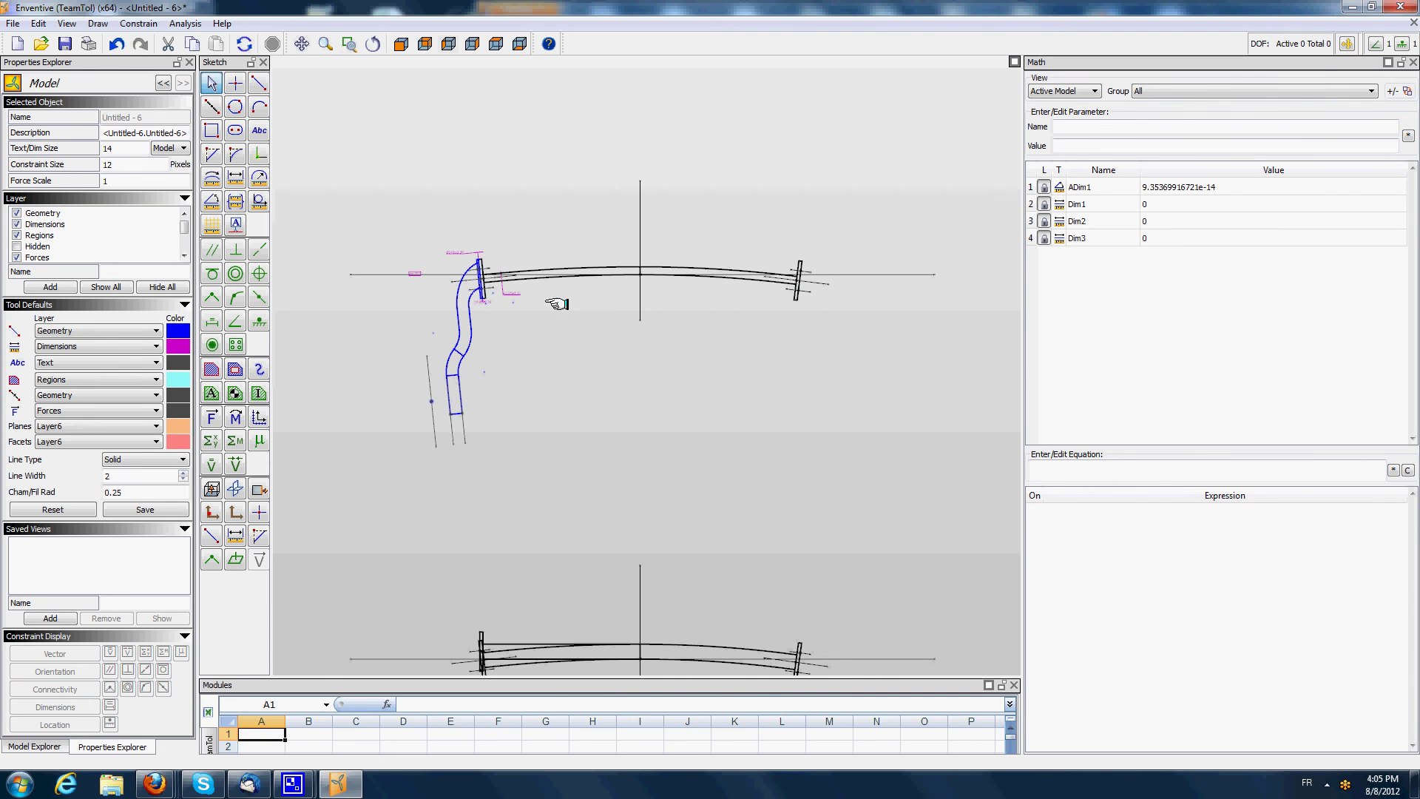
{"action": "left_click_drag", "start_coordinate": [473, 271], "coordinate": [479, 287]}
{"action": "left_click", "coordinate": [1100, 91]}
{"action": "left_click", "coordinate": [1080, 111]}
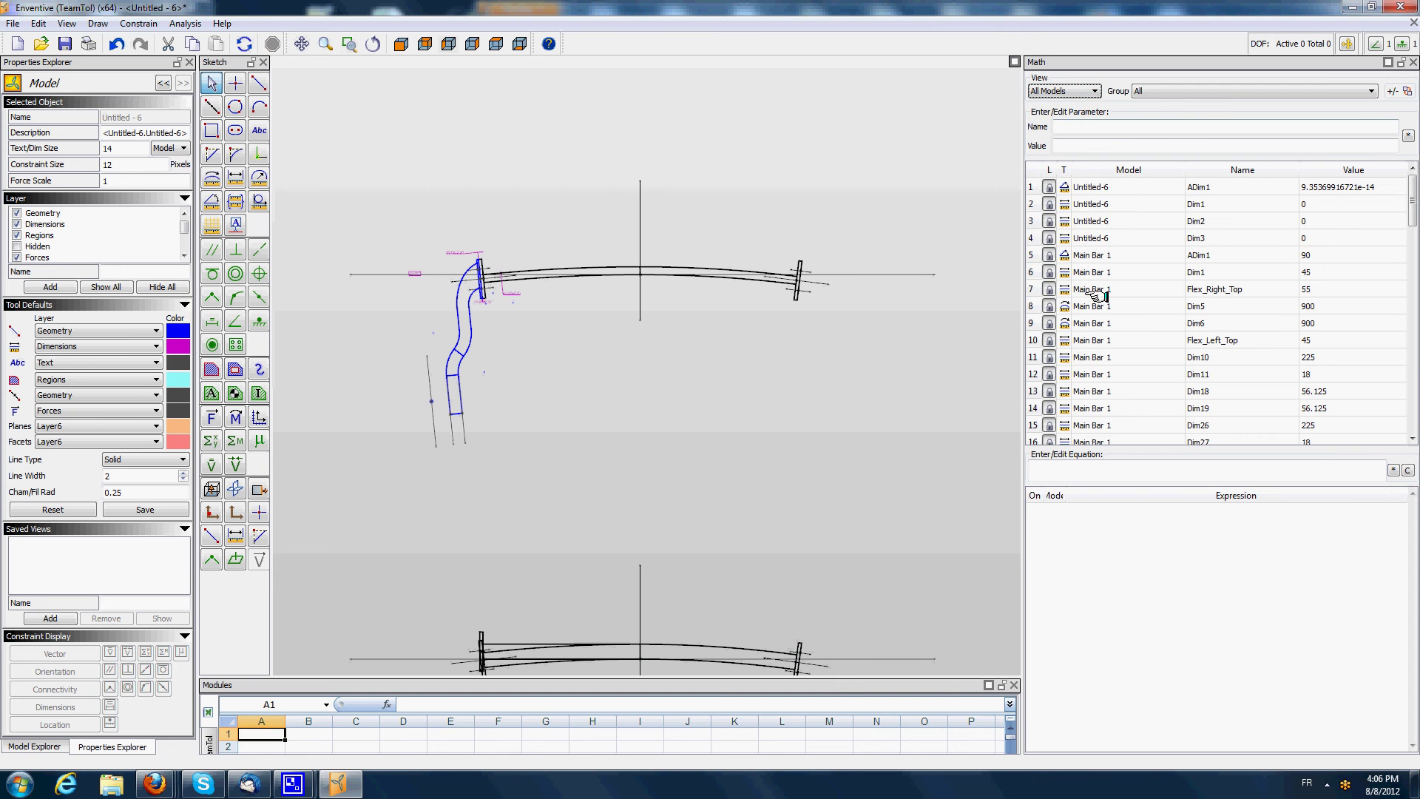
- Perturb Main Bar 1's Flex_Left_Top dimension and examine how the attached side arm responds
{"action": "scroll", "coordinate": [1409, 213], "scroll_direction": "down", "scroll_amount": 1}
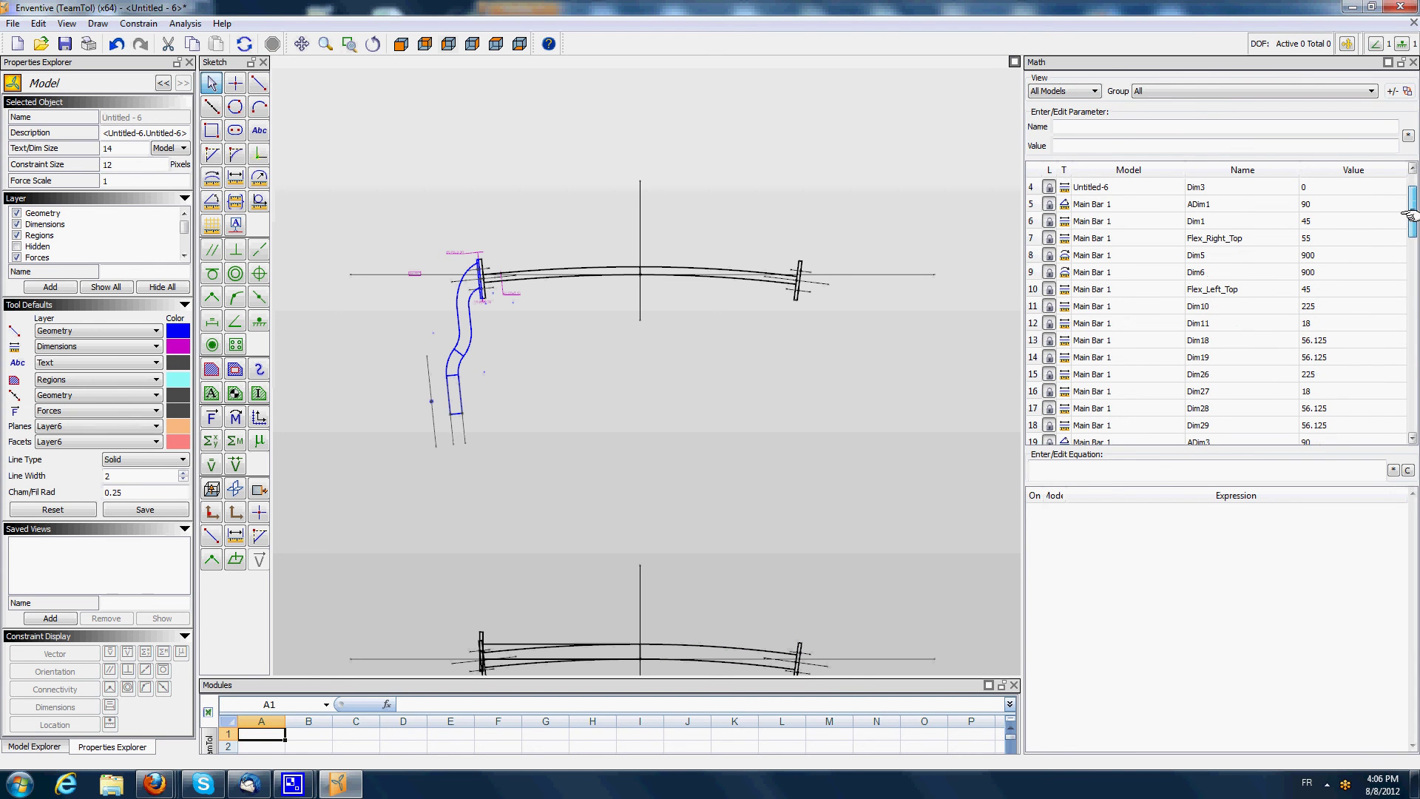
{"action": "left_click", "coordinate": [1228, 290]}
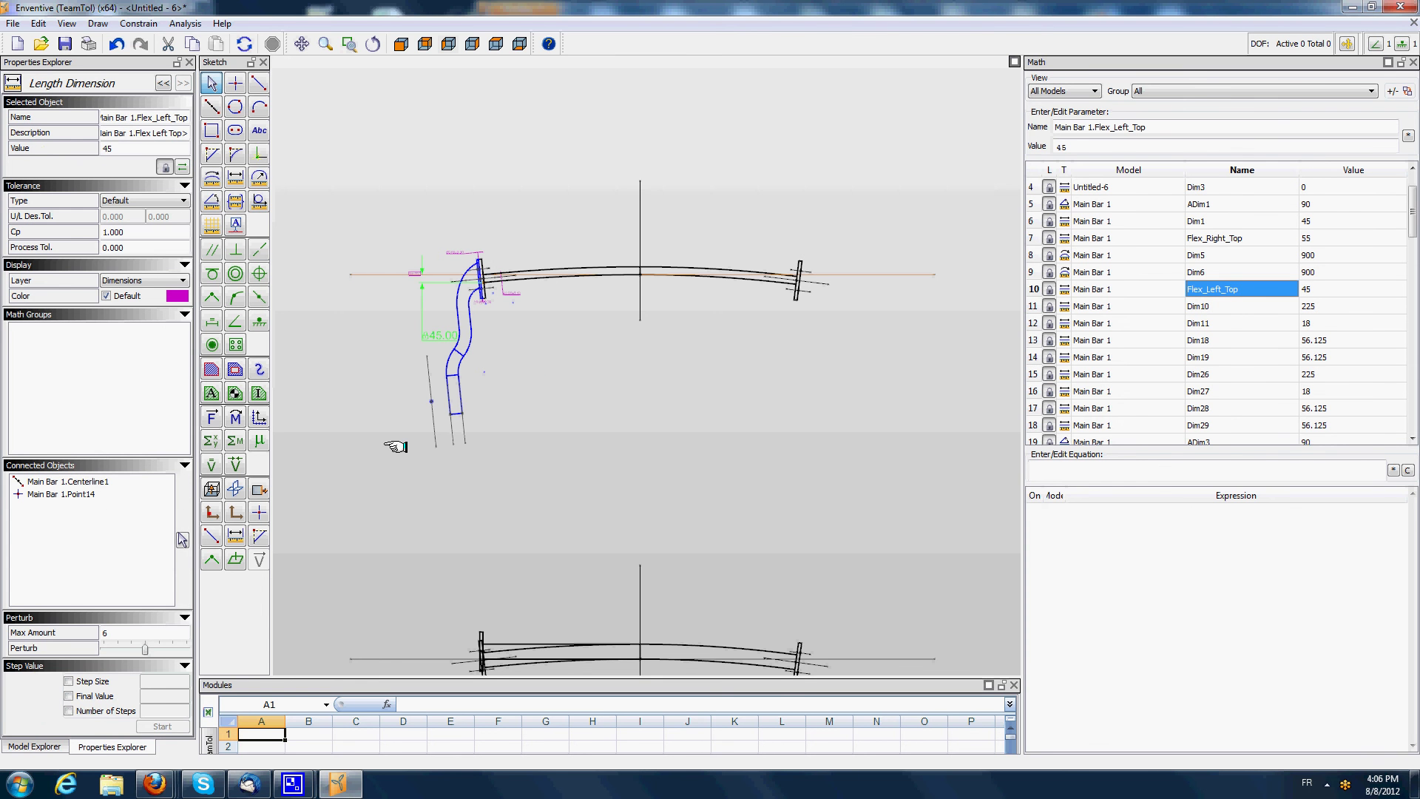
{"action": "mouse_move", "coordinate": [139, 659]}
{"action": "left_mouse_down"}
{"action": "mouse_move", "coordinate": [185, 653]}
{"action": "mouse_move", "coordinate": [43, 648]}
{"action": "mouse_move", "coordinate": [189, 643]}
{"action": "left_mouse_up"}
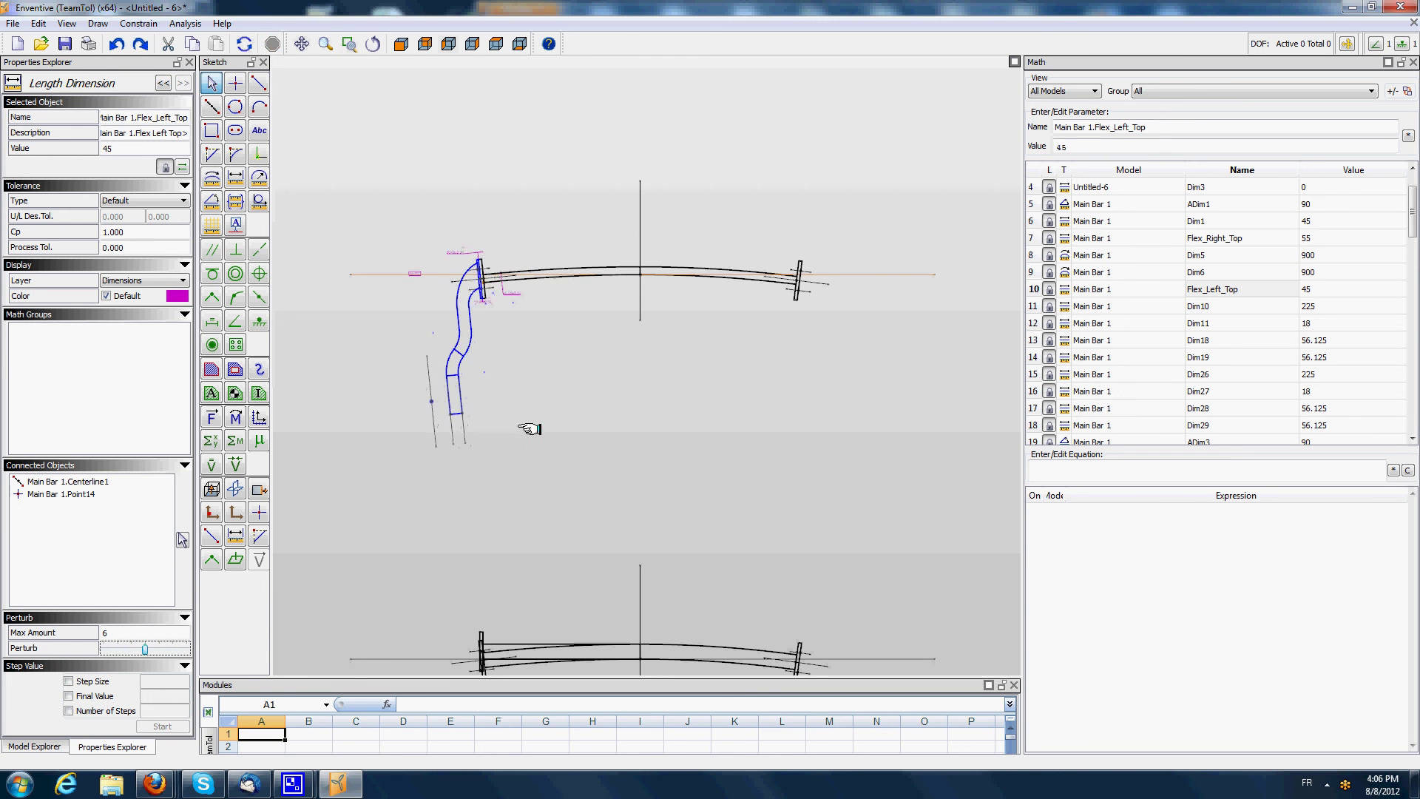
{"action": "left_click", "coordinate": [490, 323]}
{"action": "scroll", "coordinate": [490, 324], "scroll_direction": "up", "scroll_amount": 3}
{"action": "scroll", "coordinate": [544, 323], "scroll_direction": "down", "scroll_amount": 1}
{"action": "left_click", "coordinate": [1224, 289]}
{"action": "mouse_move", "coordinate": [146, 653]}
{"action": "left_mouse_down"}
{"action": "mouse_move", "coordinate": [214, 658]}
{"action": "mouse_move", "coordinate": [50, 659]}
{"action": "mouse_move", "coordinate": [214, 651]}
{"action": "mouse_move", "coordinate": [111, 648]}
{"action": "mouse_move", "coordinate": [155, 649]}
{"action": "left_mouse_up"}
{"action": "left_click", "coordinate": [723, 459]}
- Add a linear dimension from the point on the side arm's outer centerline to the main bar's vertical centerline, placed below the bar
{"action": "left_click", "coordinate": [237, 176]}
{"action": "left_click", "coordinate": [375, 494]}
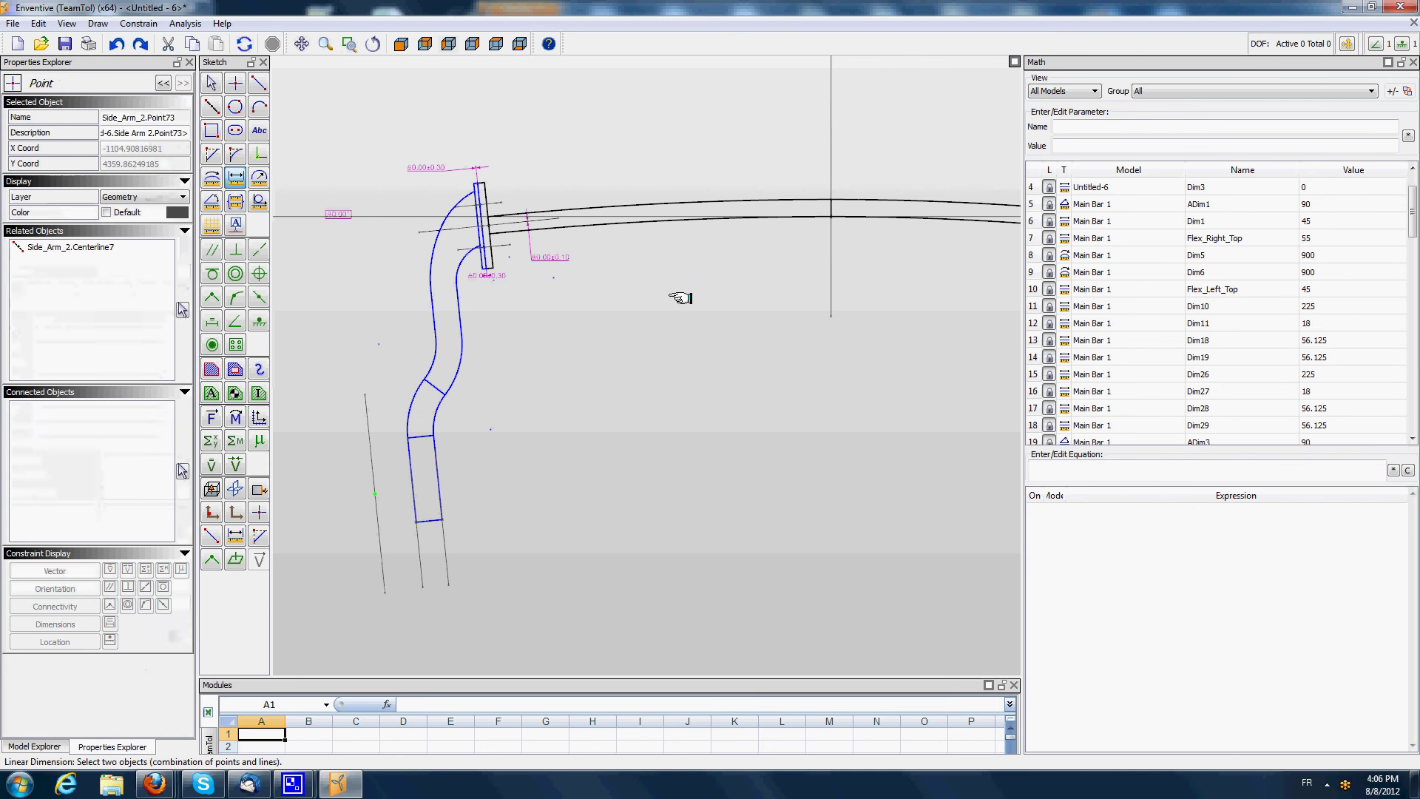
{"action": "left_click", "coordinate": [831, 282]}
{"action": "left_click", "coordinate": [737, 473]}
{"action": "key", "text": "Escape"}
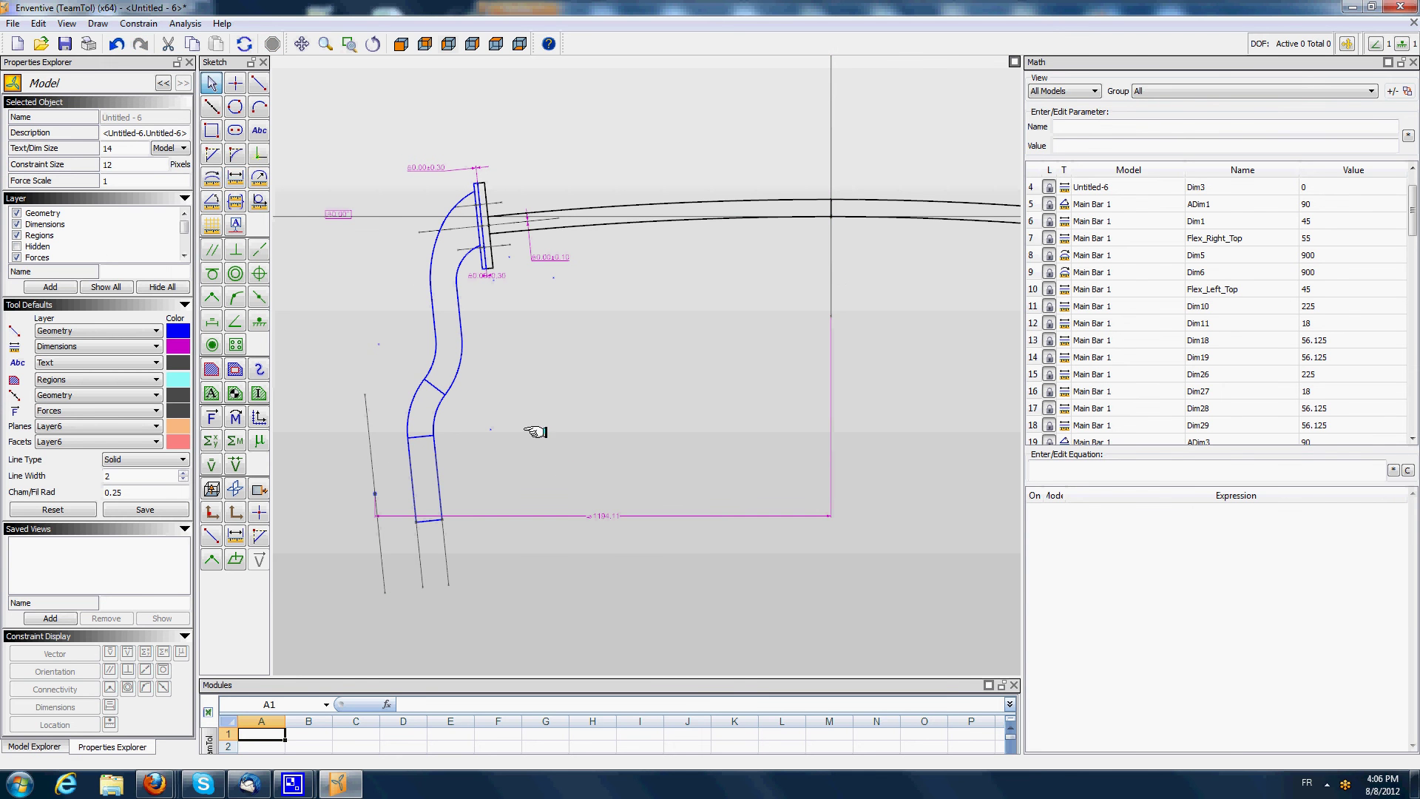
- Set the model's text and dimension size to 20
{"action": "double_click", "coordinate": [125, 147]}
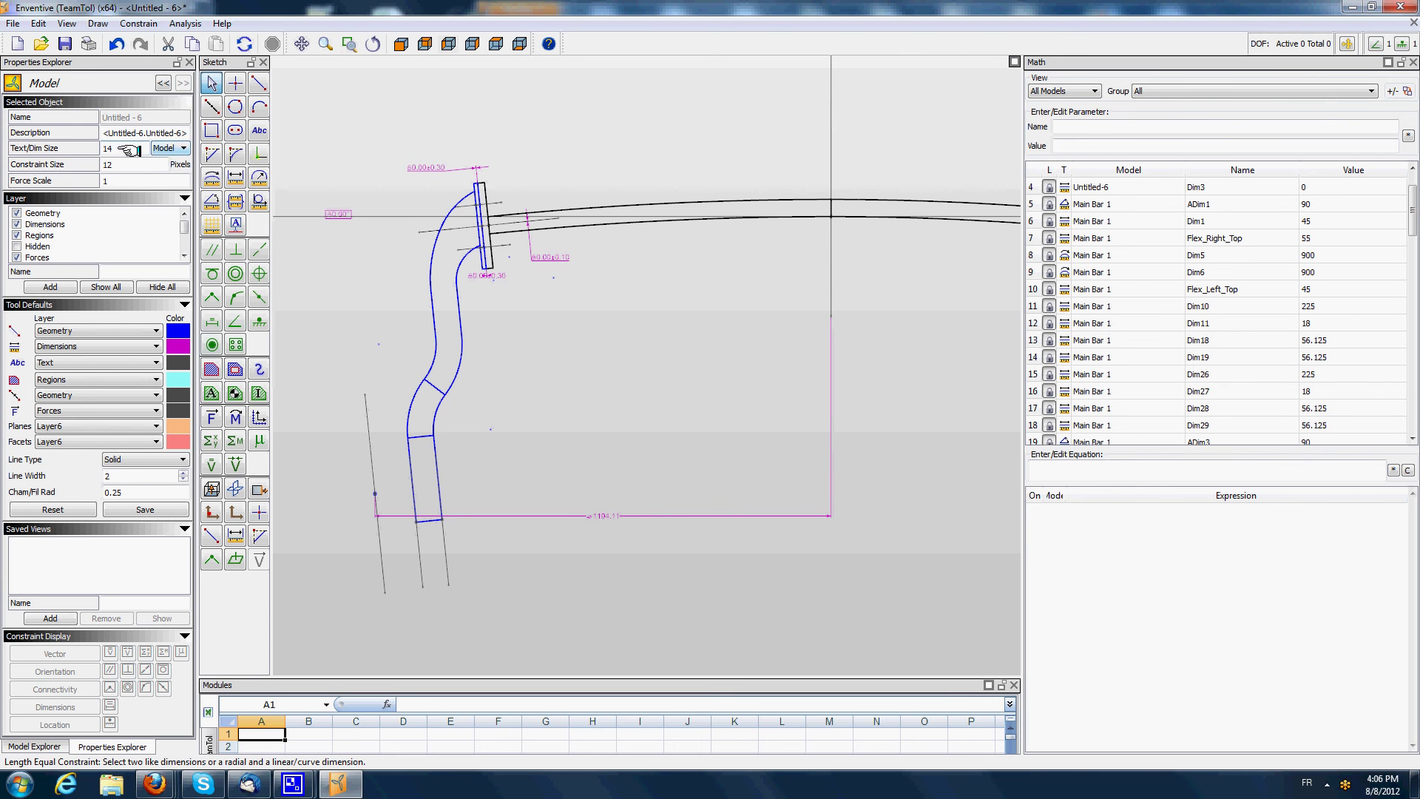
{"action": "type", "text": "16"}
{"action": "key", "text": "Return"}
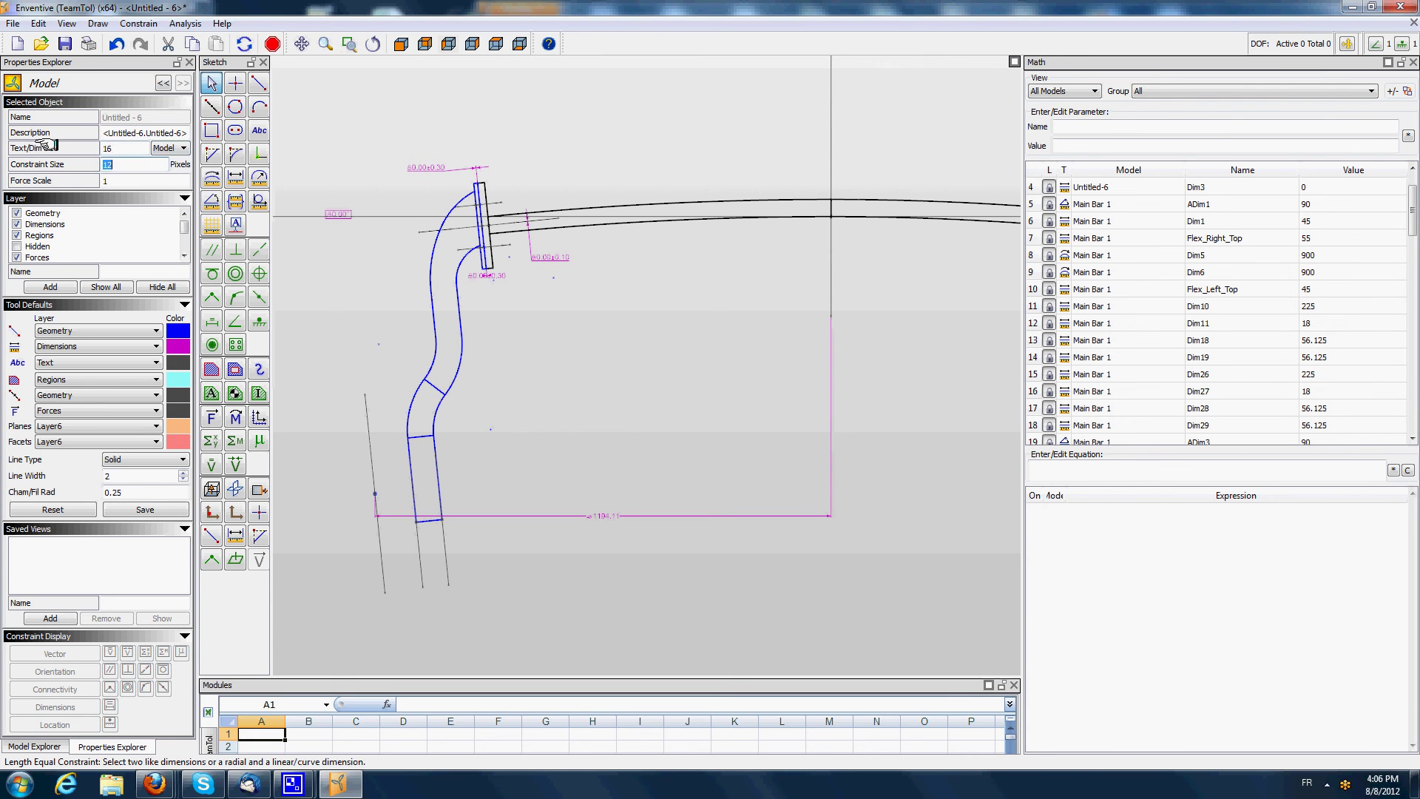
{"action": "double_click", "coordinate": [124, 147]}
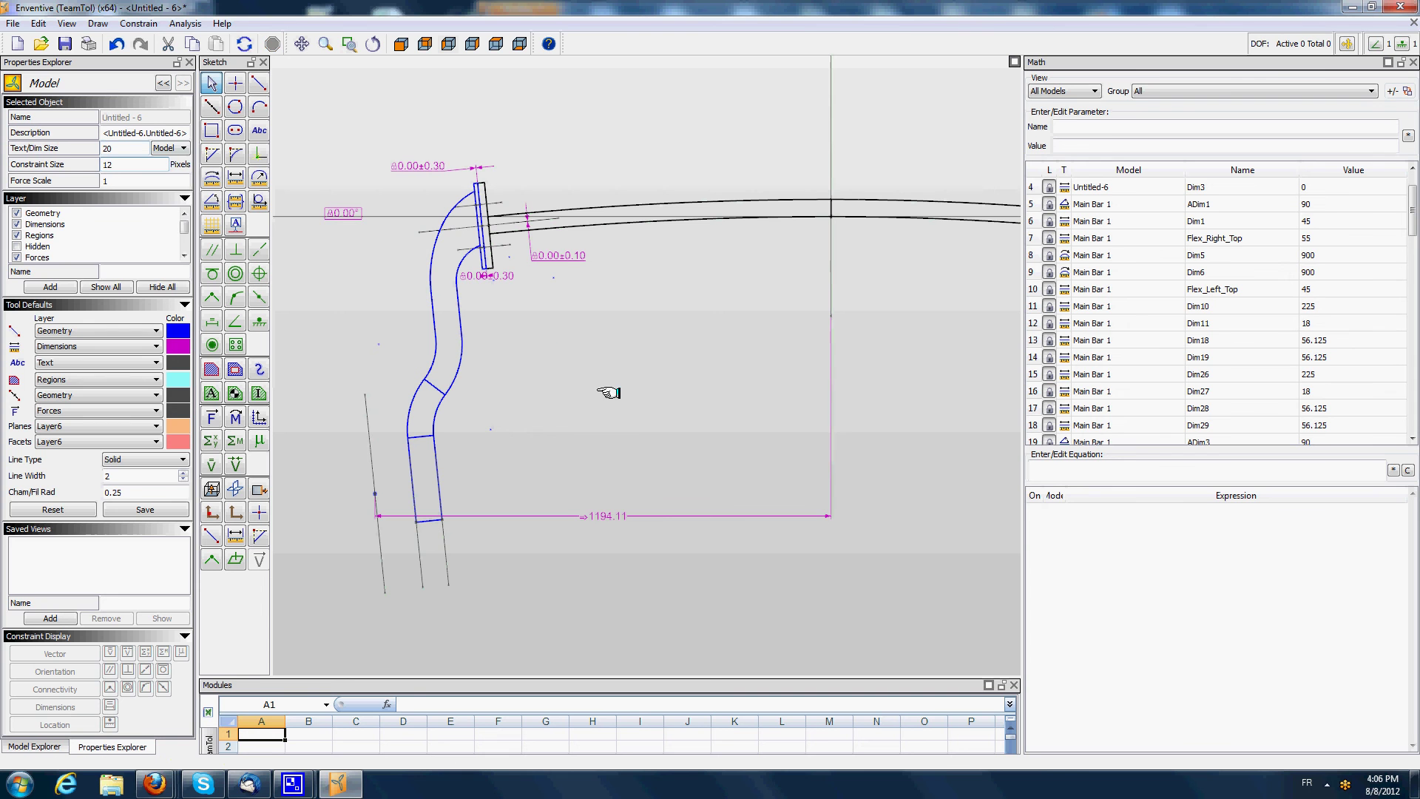
- Perturb Main Bar 1's Flex_Left_Top and the upper ±0.30 mating dimension, examining how each changes the side arm's distance from the centerline
{"action": "left_click", "coordinate": [1222, 292]}
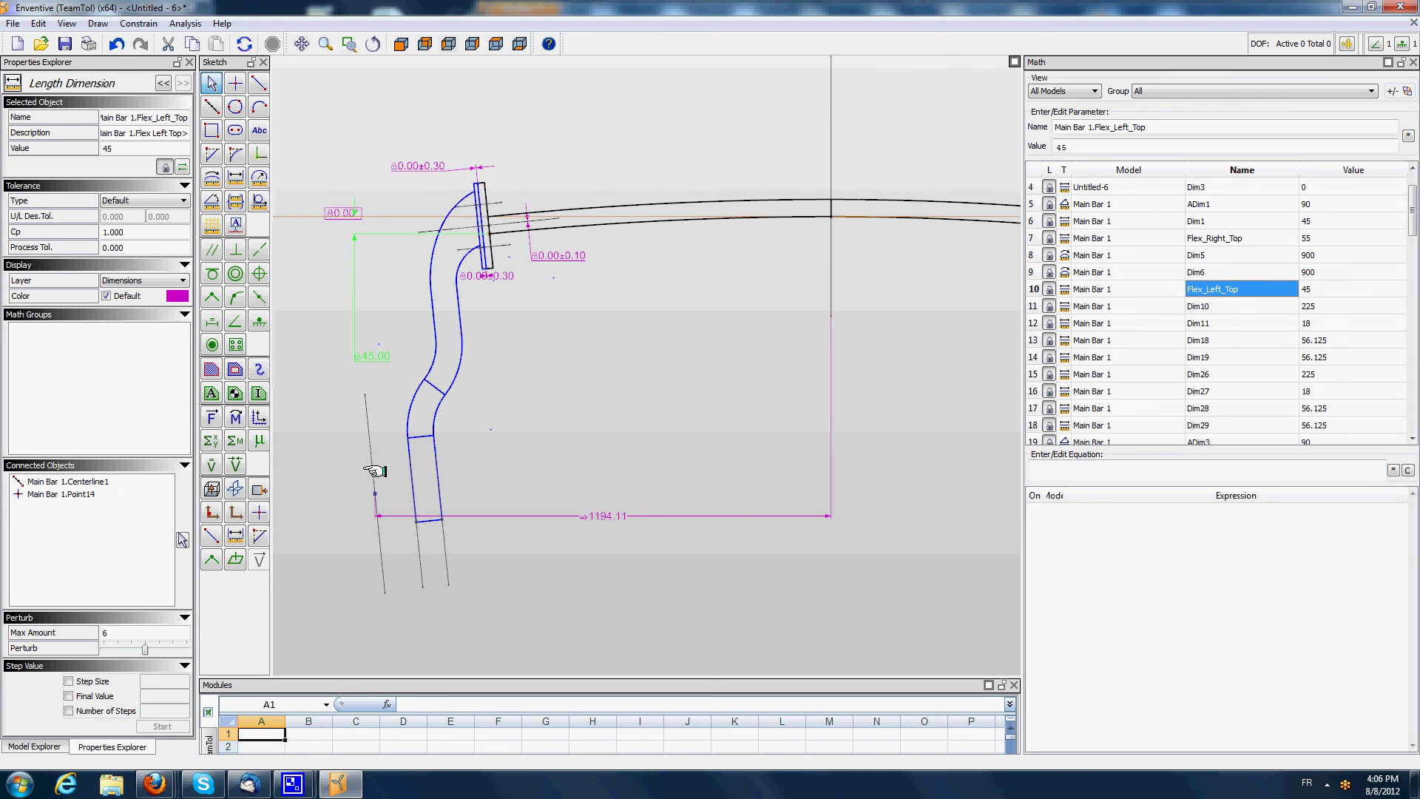
{"action": "mouse_move", "coordinate": [147, 648]}
{"action": "left_mouse_down"}
{"action": "mouse_move", "coordinate": [218, 647]}
{"action": "mouse_move", "coordinate": [96, 648]}
{"action": "mouse_move", "coordinate": [193, 648]}
{"action": "left_mouse_up"}
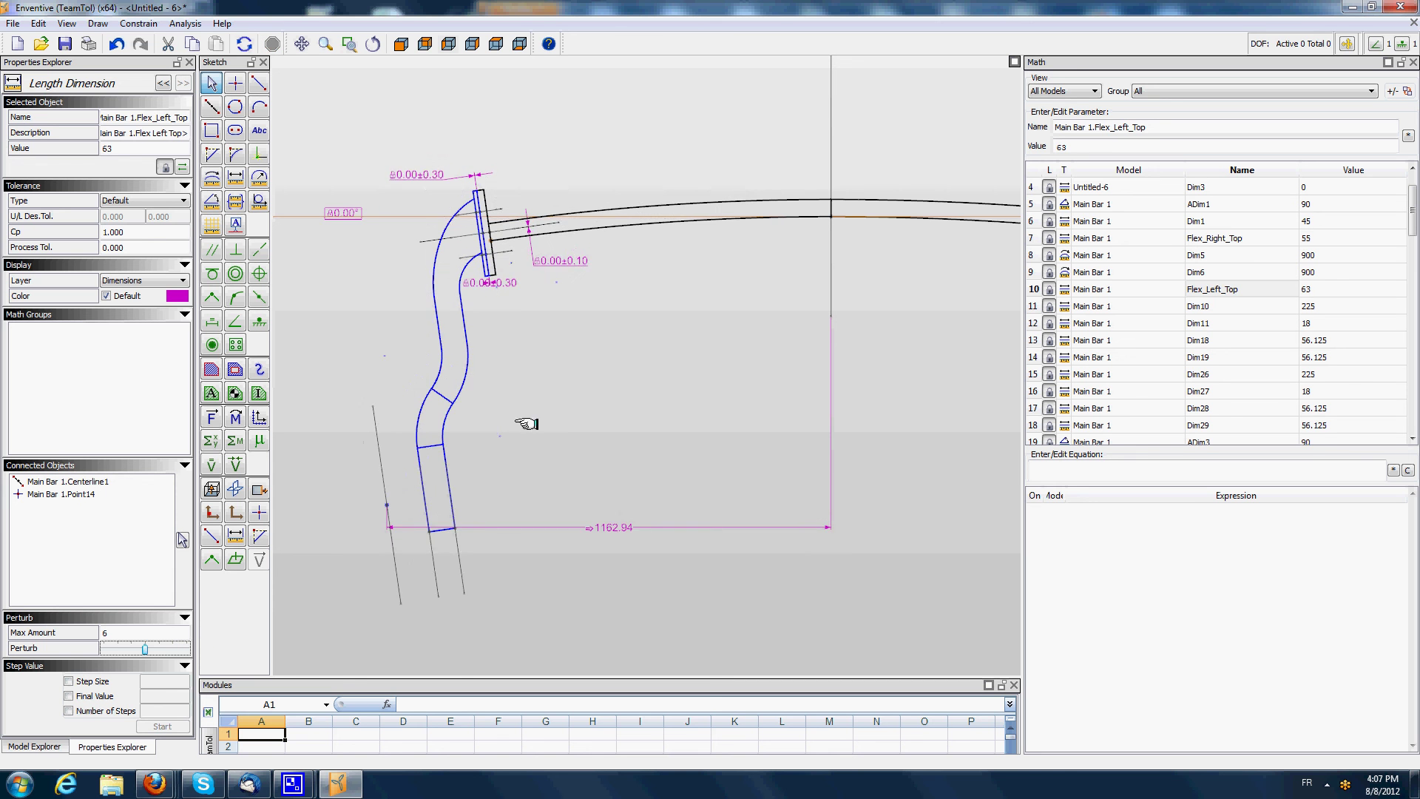
{"action": "left_click", "coordinate": [412, 166]}
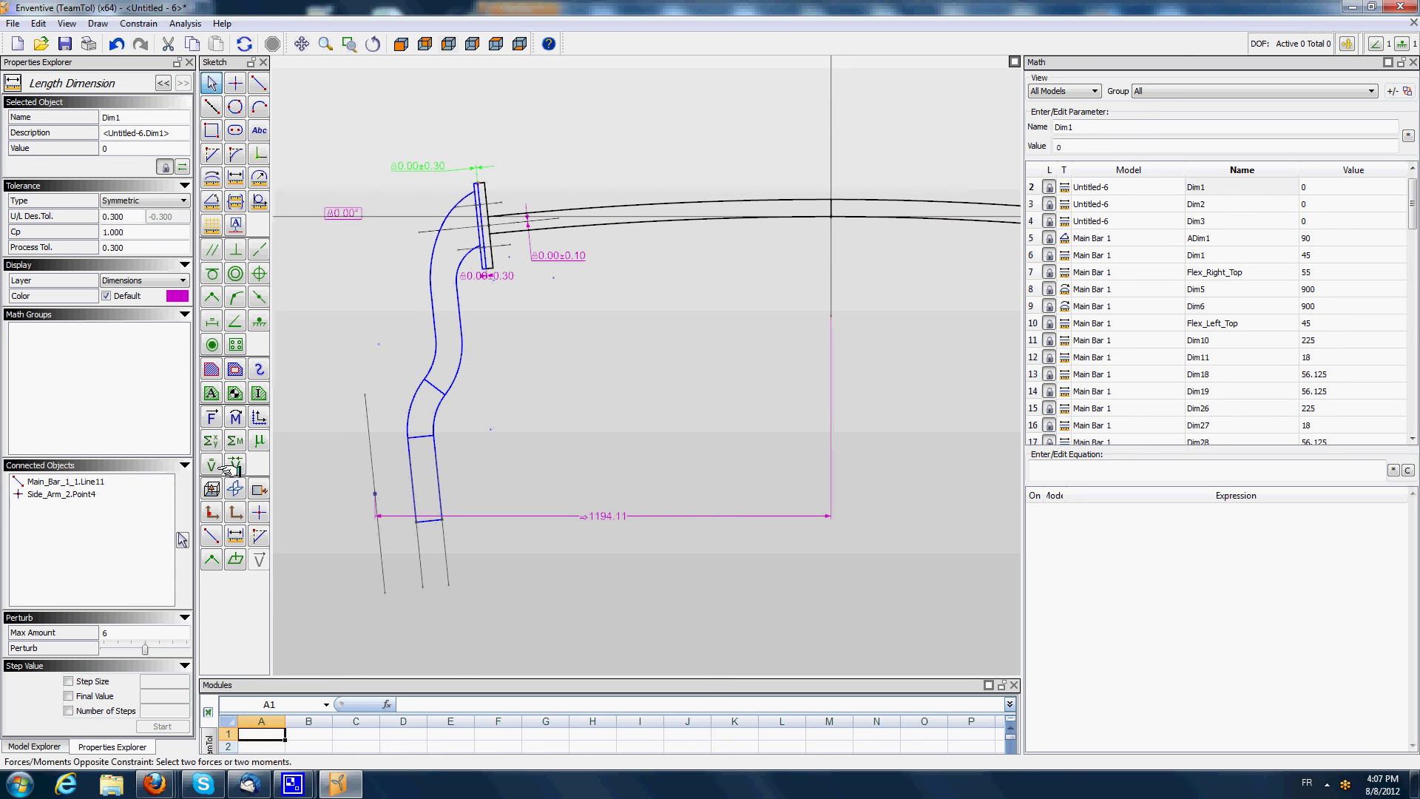
{"action": "mouse_move", "coordinate": [145, 654]}
{"action": "left_mouse_down"}
{"action": "mouse_move", "coordinate": [206, 652]}
{"action": "mouse_move", "coordinate": [22, 648]}
{"action": "mouse_move", "coordinate": [207, 648]}
{"action": "mouse_move", "coordinate": [63, 649]}
{"action": "mouse_move", "coordinate": [214, 661]}
{"action": "mouse_move", "coordinate": [100, 649]}
{"action": "left_mouse_up"}
{"action": "left_click", "coordinate": [563, 385]}
{"action": "scroll", "coordinate": [564, 385], "scroll_direction": "down", "scroll_amount": 4}
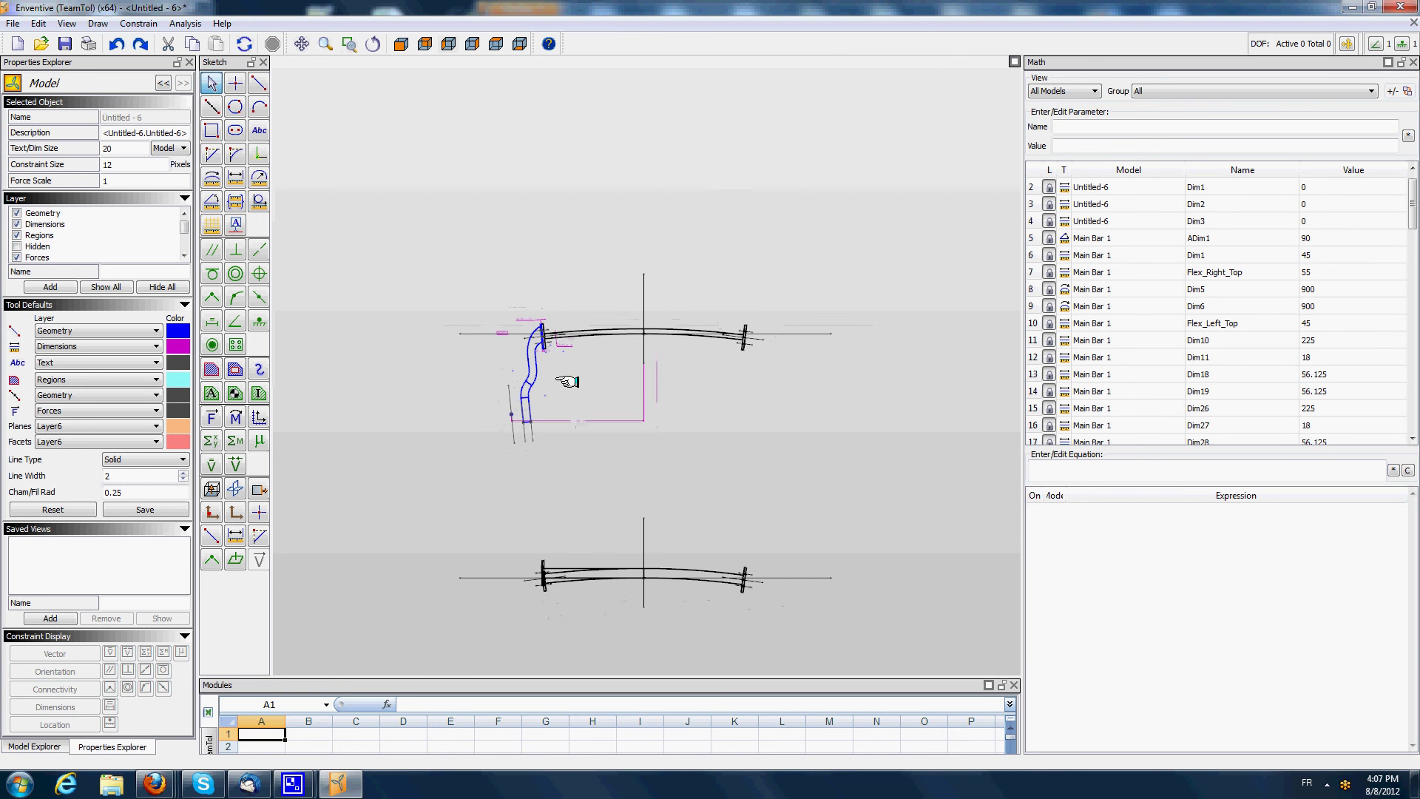
- Activate the Chassis Assembly model and highlight its Centering_Side_Arm_Rear_Left dimension
{"action": "left_click", "coordinate": [45, 746]}
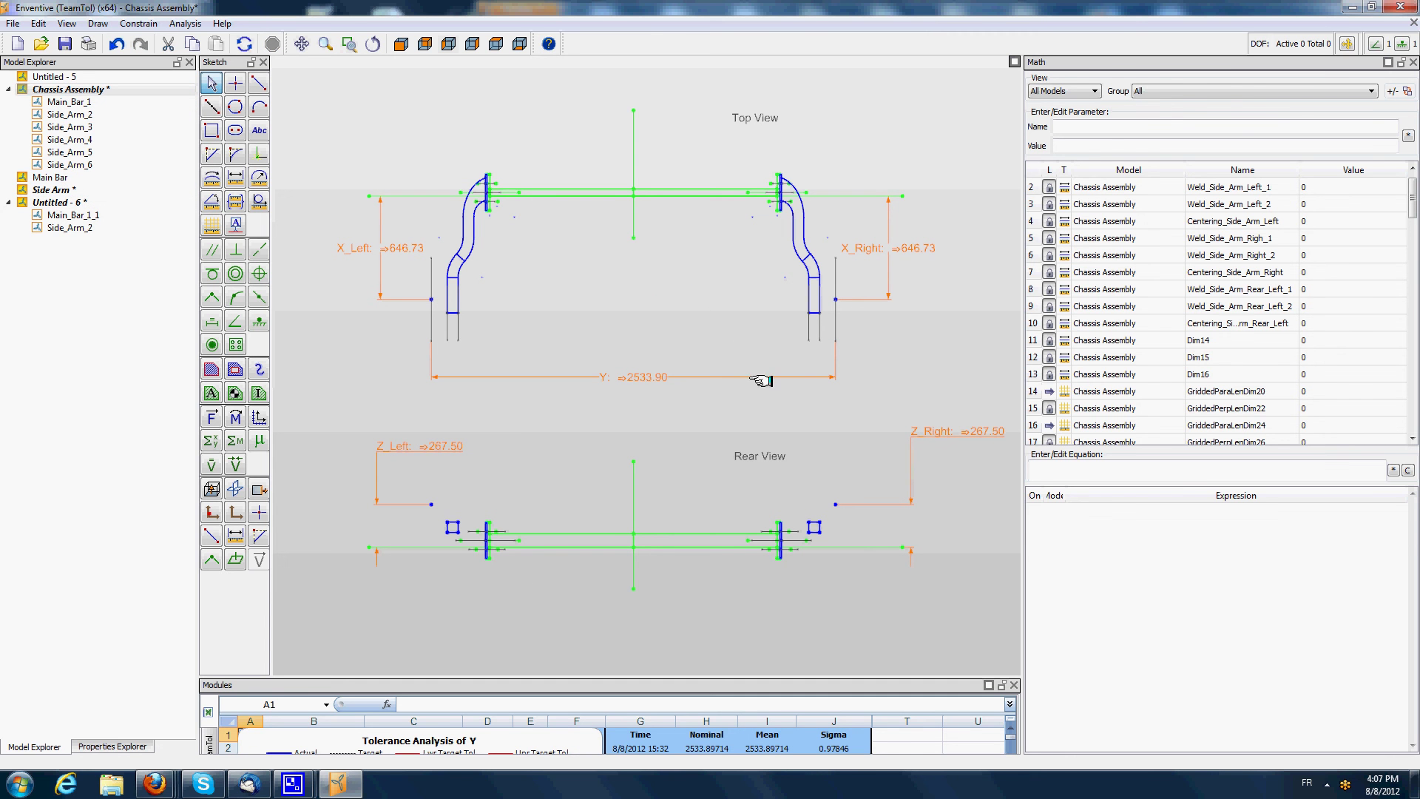
{"action": "left_click", "coordinate": [1102, 325]}
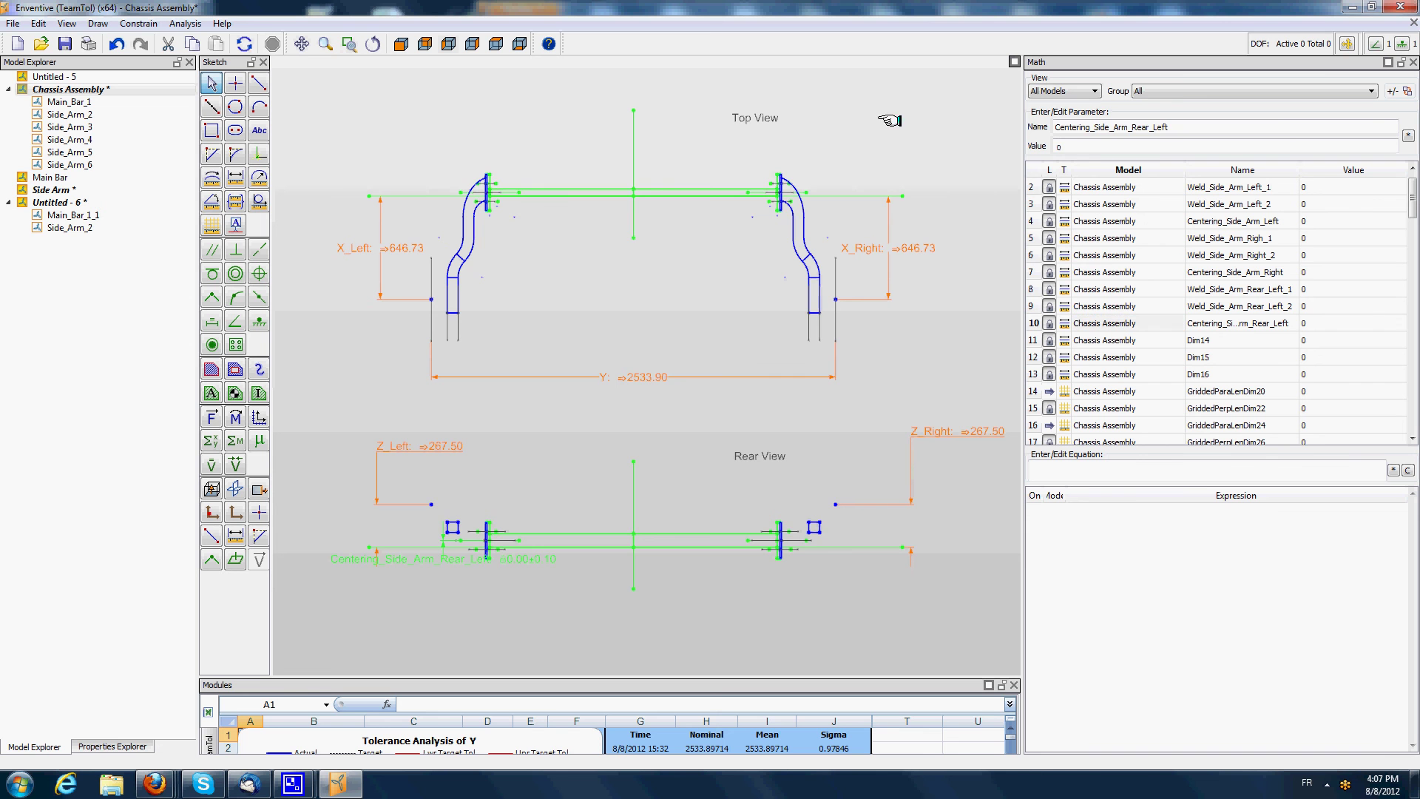
{"action": "scroll", "coordinate": [645, 320], "scroll_direction": "up", "scroll_amount": 2}
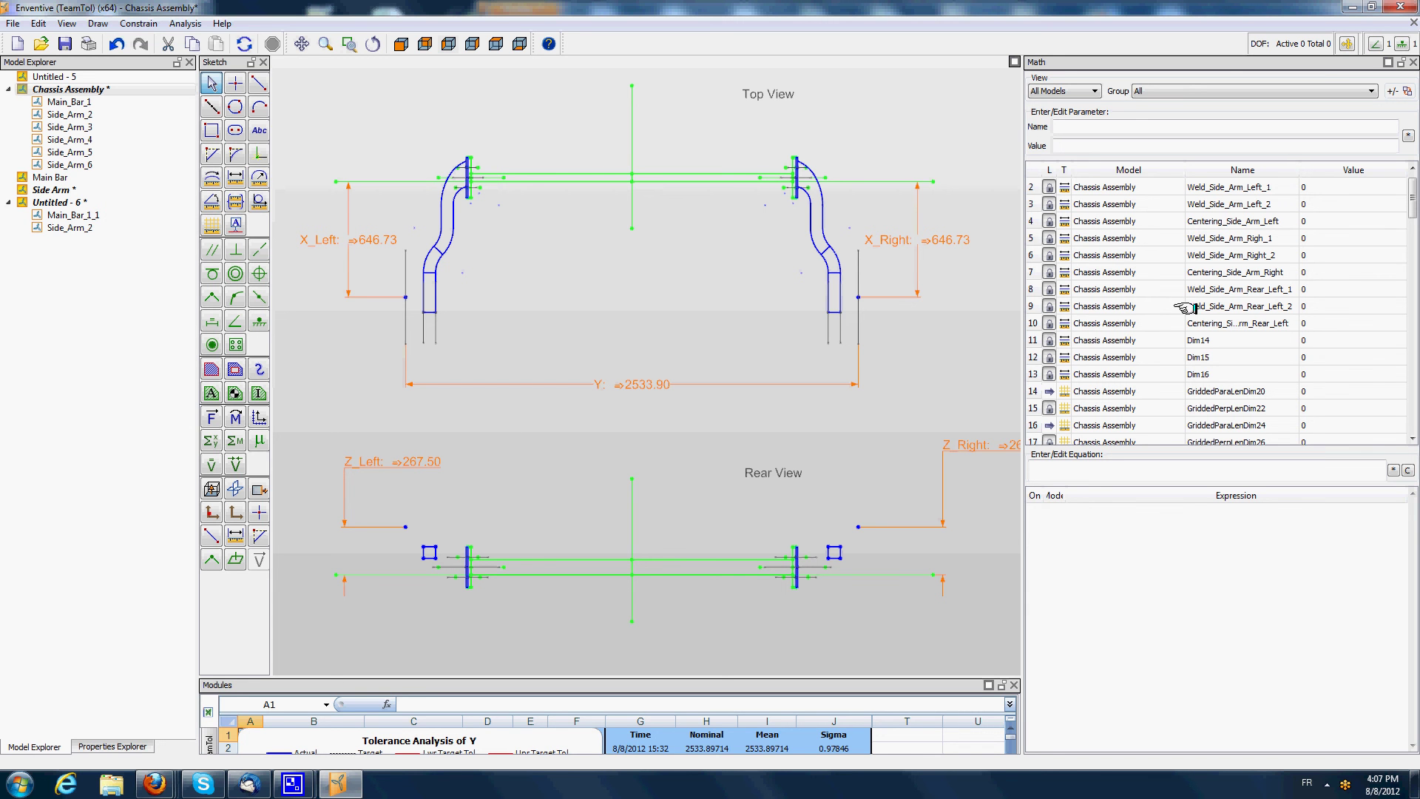
- Perturb the Main Bar's Flex_Left_Rear dimension in both directions and examine the effect on Y and Z_Left
{"action": "left_click", "coordinate": [1413, 194]}
{"action": "left_click_drag", "start_coordinate": [1413, 194], "coordinate": [1413, 273]}
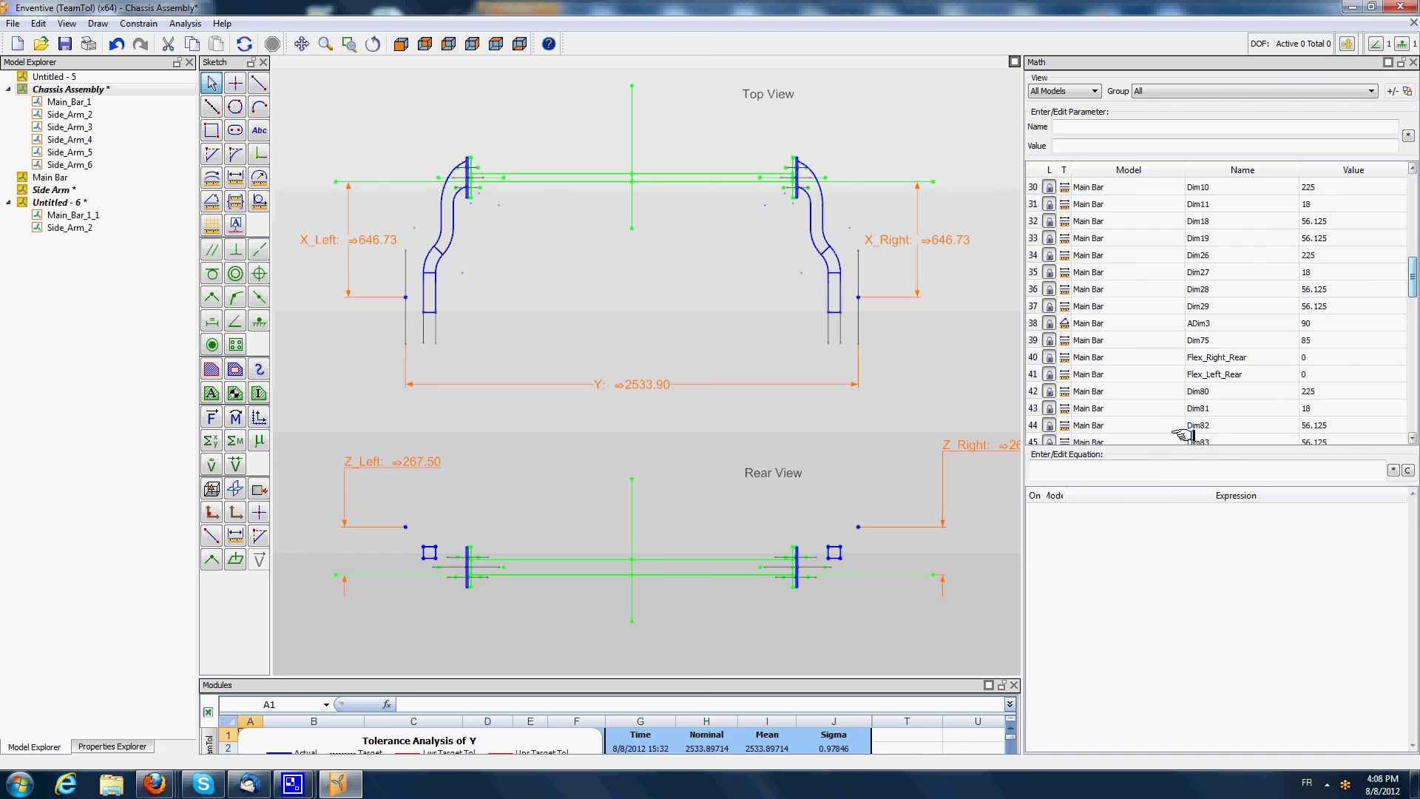
{"action": "left_click", "coordinate": [1225, 375]}
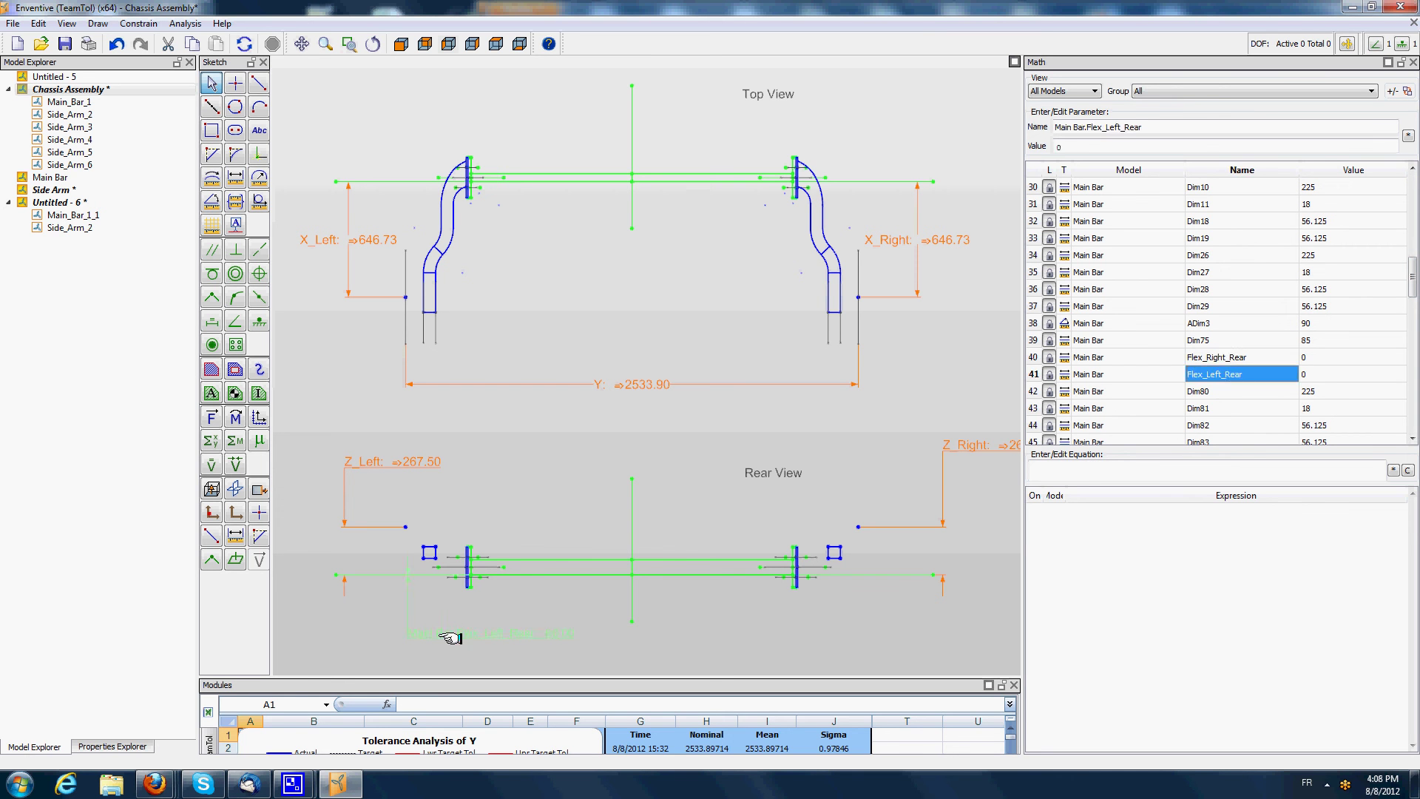
{"action": "left_click", "coordinate": [111, 746]}
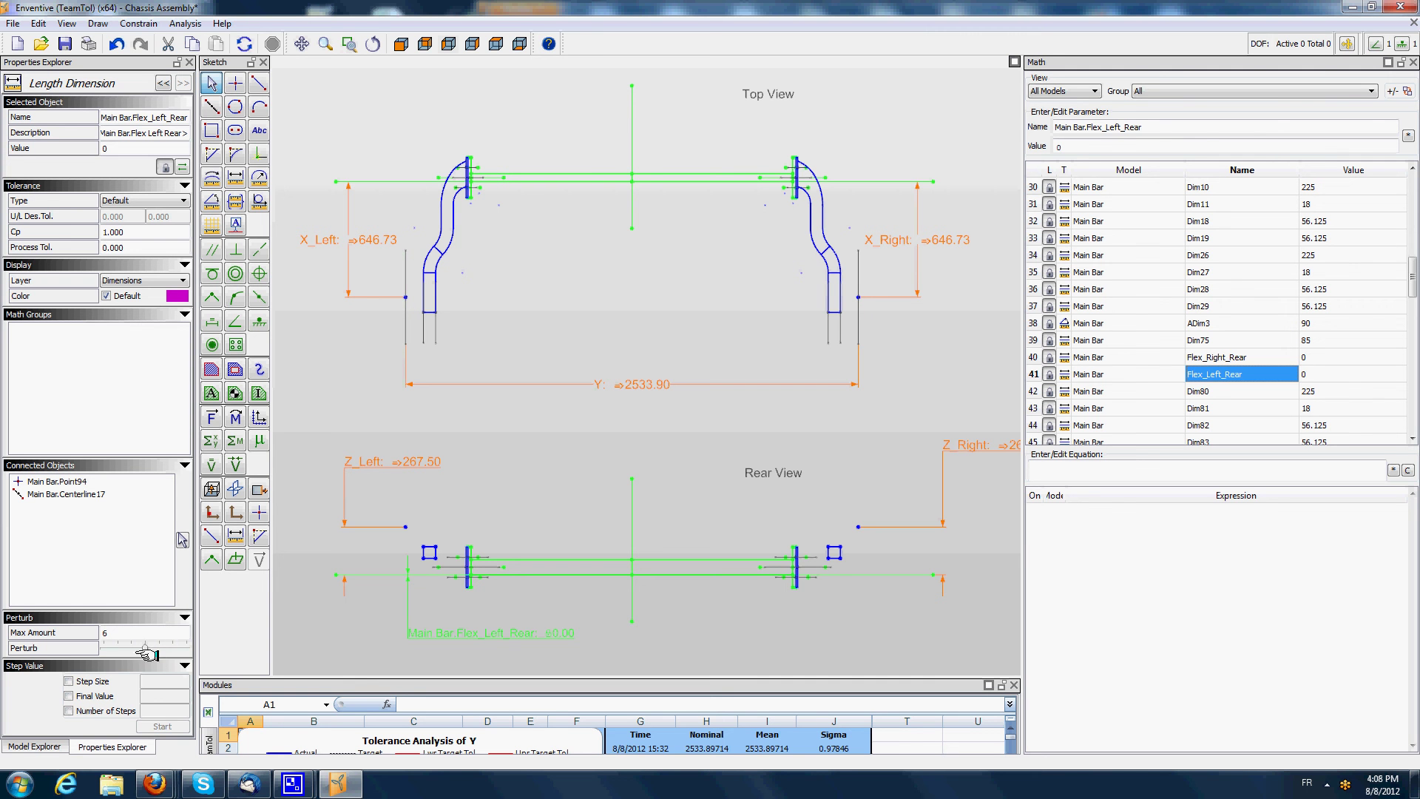
{"action": "mouse_move", "coordinate": [144, 650]}
{"action": "left_mouse_down"}
{"action": "mouse_move", "coordinate": [196, 649]}
{"action": "mouse_move", "coordinate": [9, 642]}
{"action": "mouse_move", "coordinate": [167, 648]}
{"action": "mouse_move", "coordinate": [146, 650]}
{"action": "left_mouse_up"}
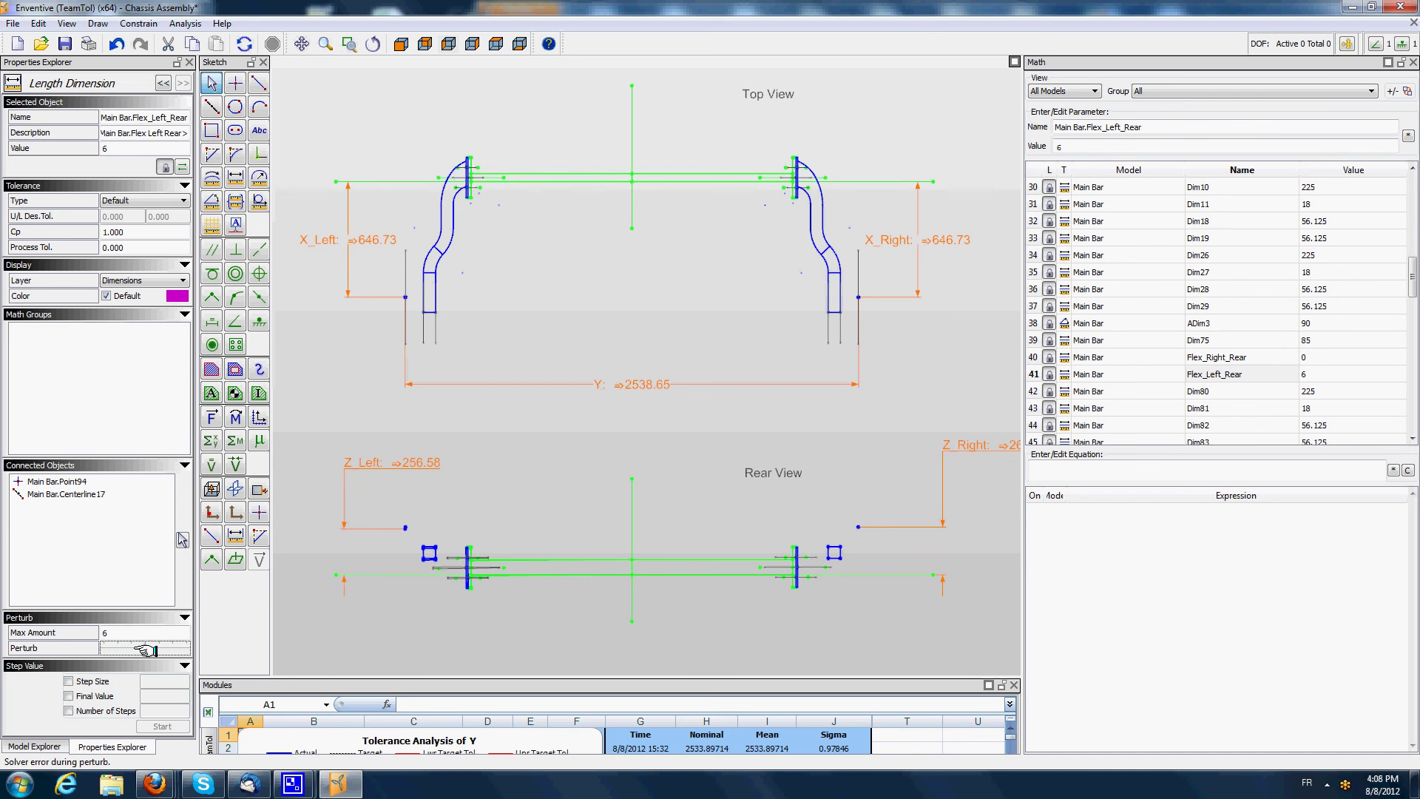
{"action": "left_click_drag", "start_coordinate": [146, 650], "coordinate": [182, 649]}
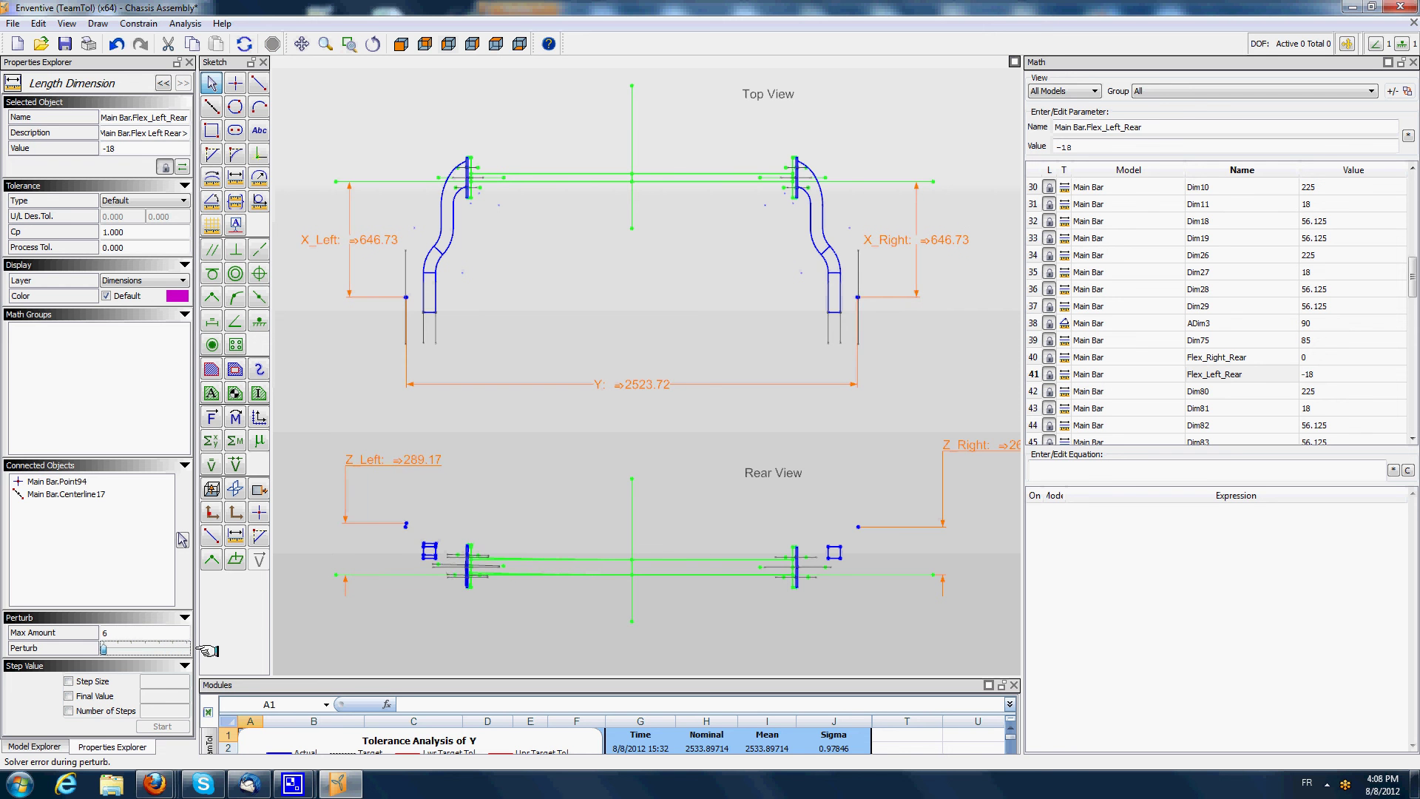
{"action": "left_click", "coordinate": [576, 423]}
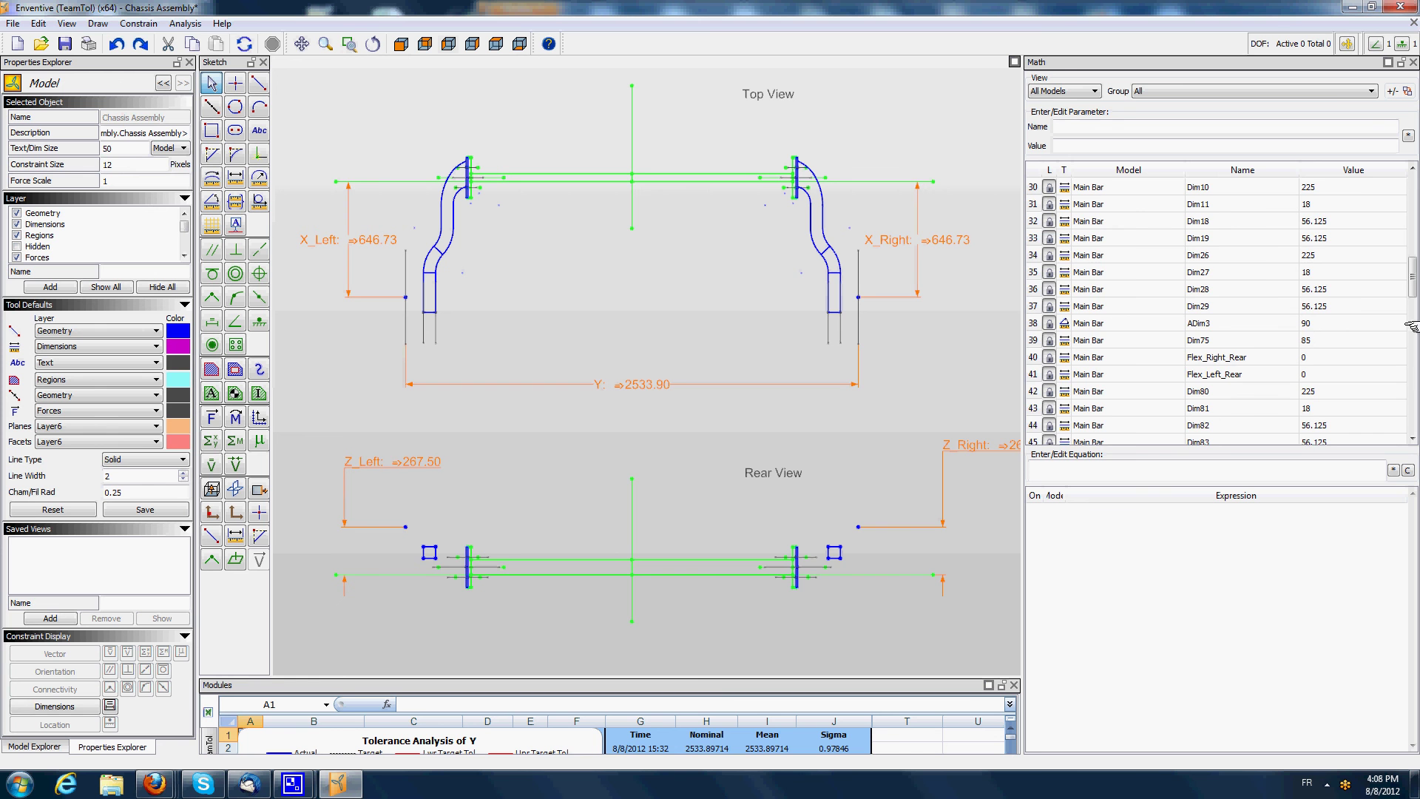
- Perturb the Weld_Side_Arm_Rear_Left_2 dimension and examine how the left side arm and the Y and Z_Left measurements respond
{"action": "left_click_drag", "start_coordinate": [1409, 267], "coordinate": [1408, 187]}
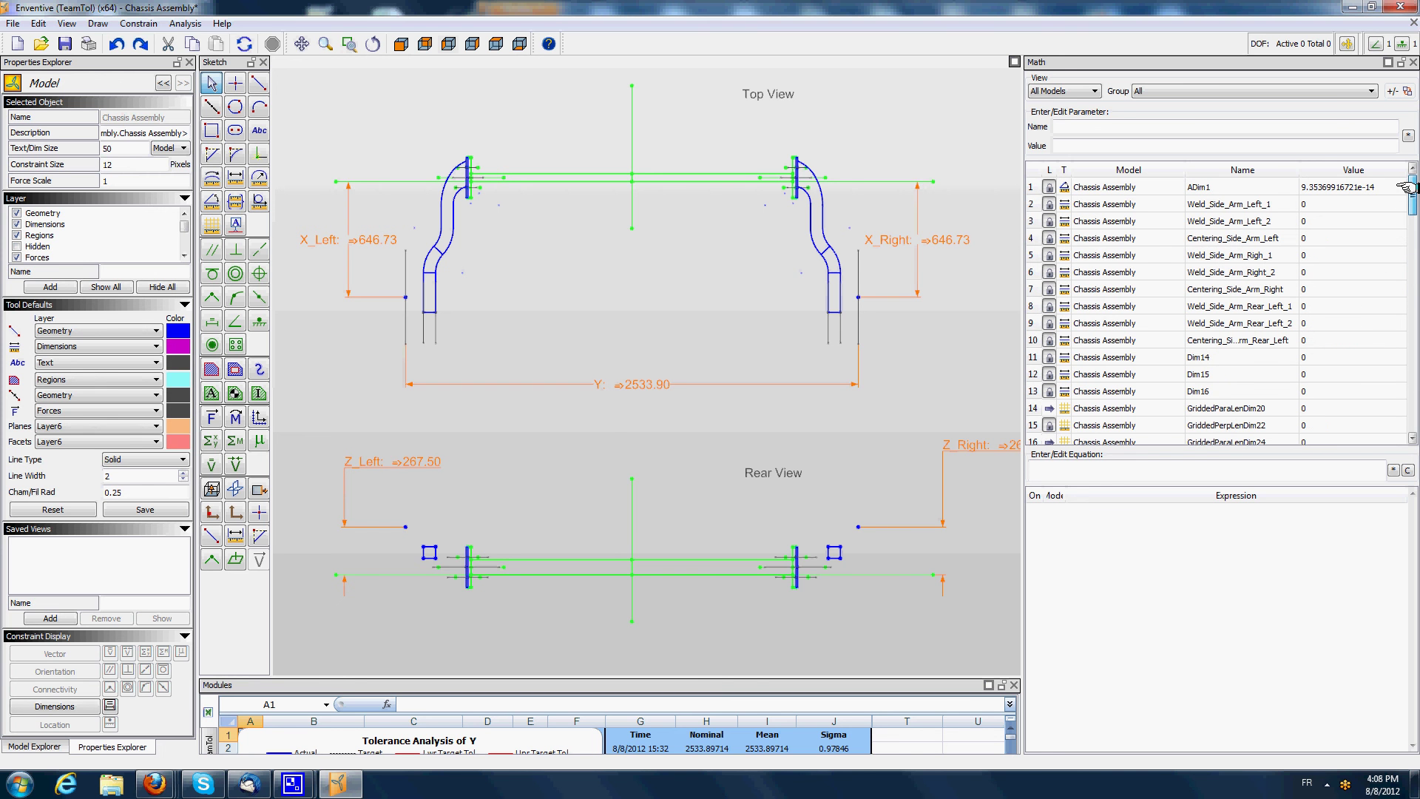
{"action": "left_click", "coordinate": [1250, 325]}
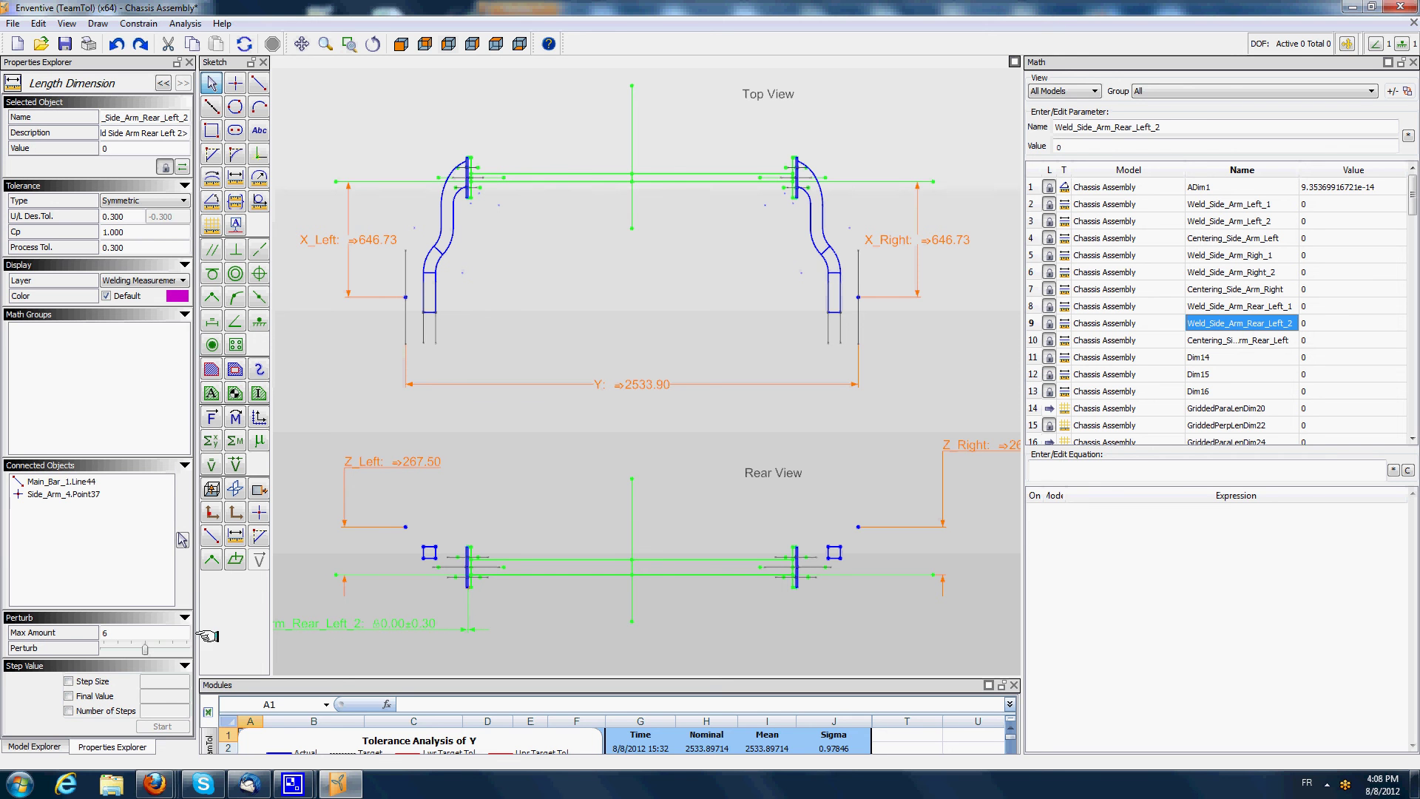
{"action": "left_click_drag", "start_coordinate": [145, 651], "coordinate": [243, 643]}
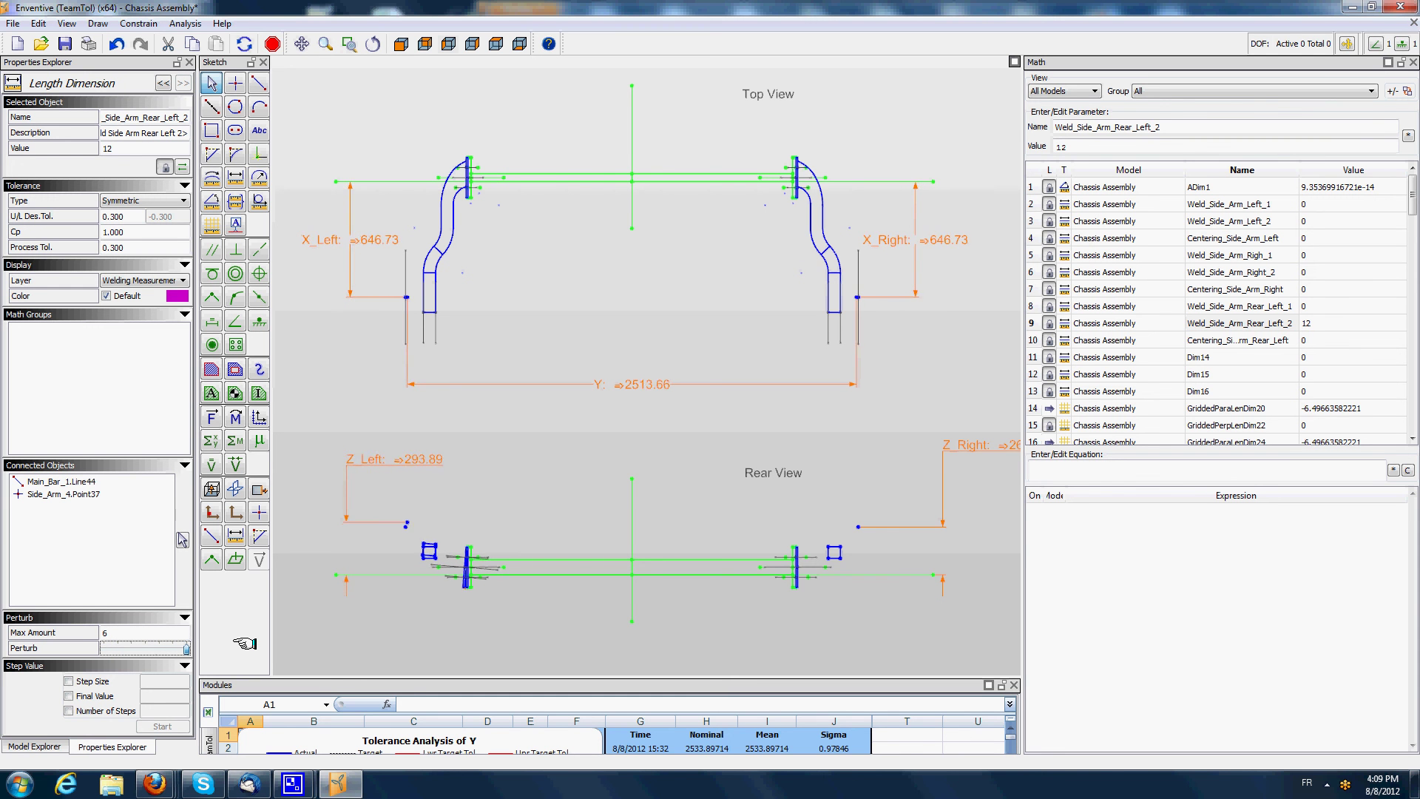
{"action": "left_click_drag", "start_coordinate": [116, 648], "coordinate": [185, 649]}
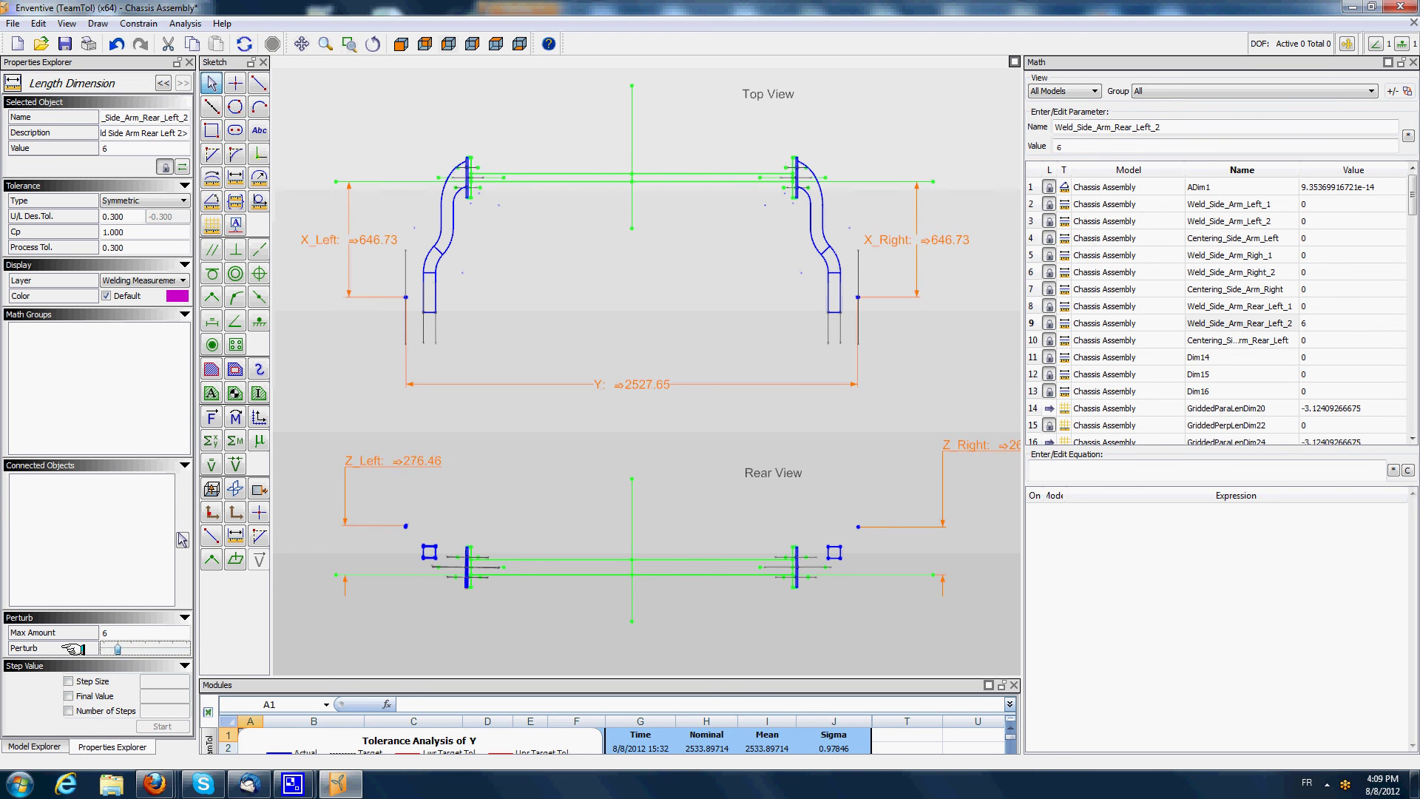
{"action": "left_click", "coordinate": [562, 436]}
{"action": "scroll", "coordinate": [562, 436], "scroll_direction": "down", "scroll_amount": 1}
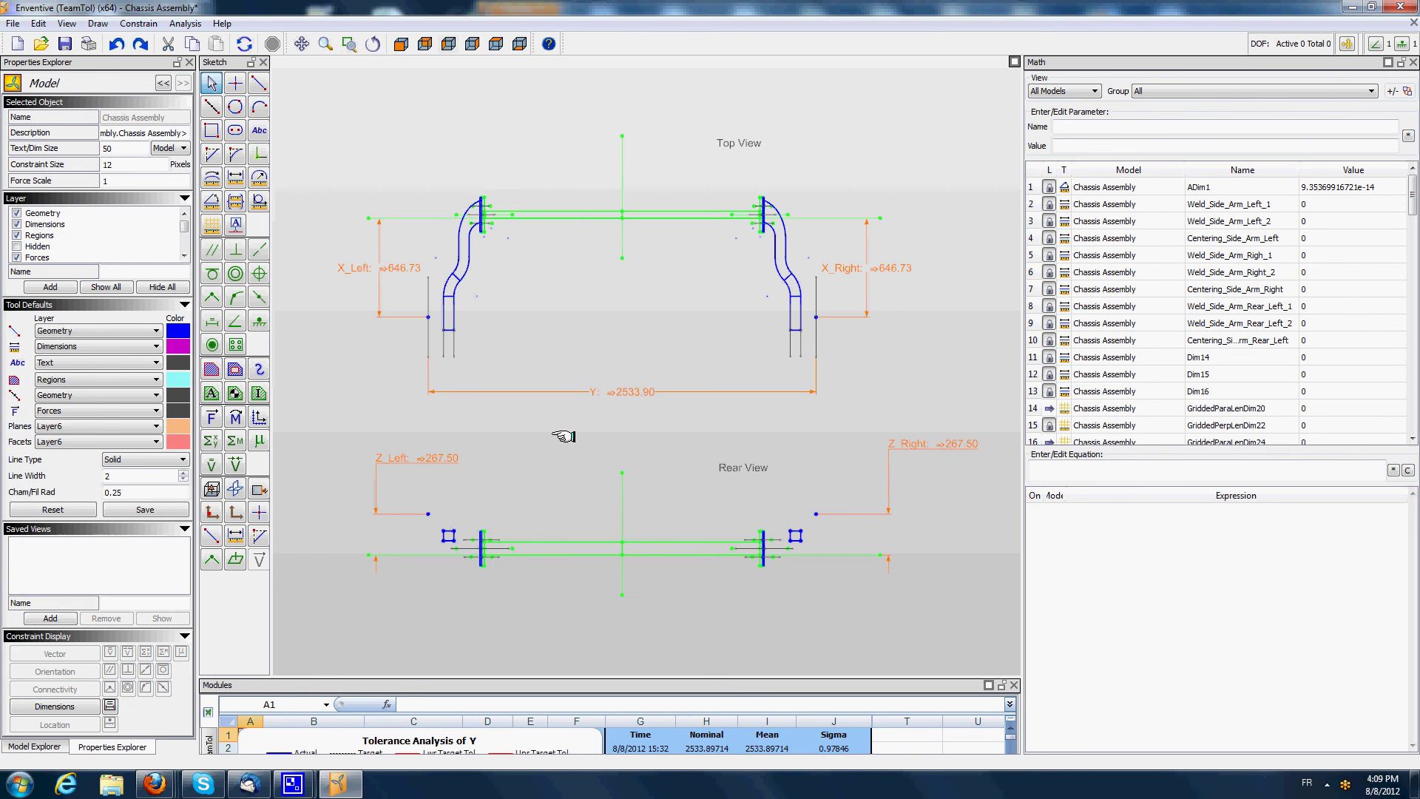
- Step through the Chassis Assembly's weld and centering dimensions from Weld_Side_Arm_Left_1 to Dim15, examining where each applies and its tolerance
{"action": "scroll", "coordinate": [562, 430], "scroll_direction": "up", "scroll_amount": 1}
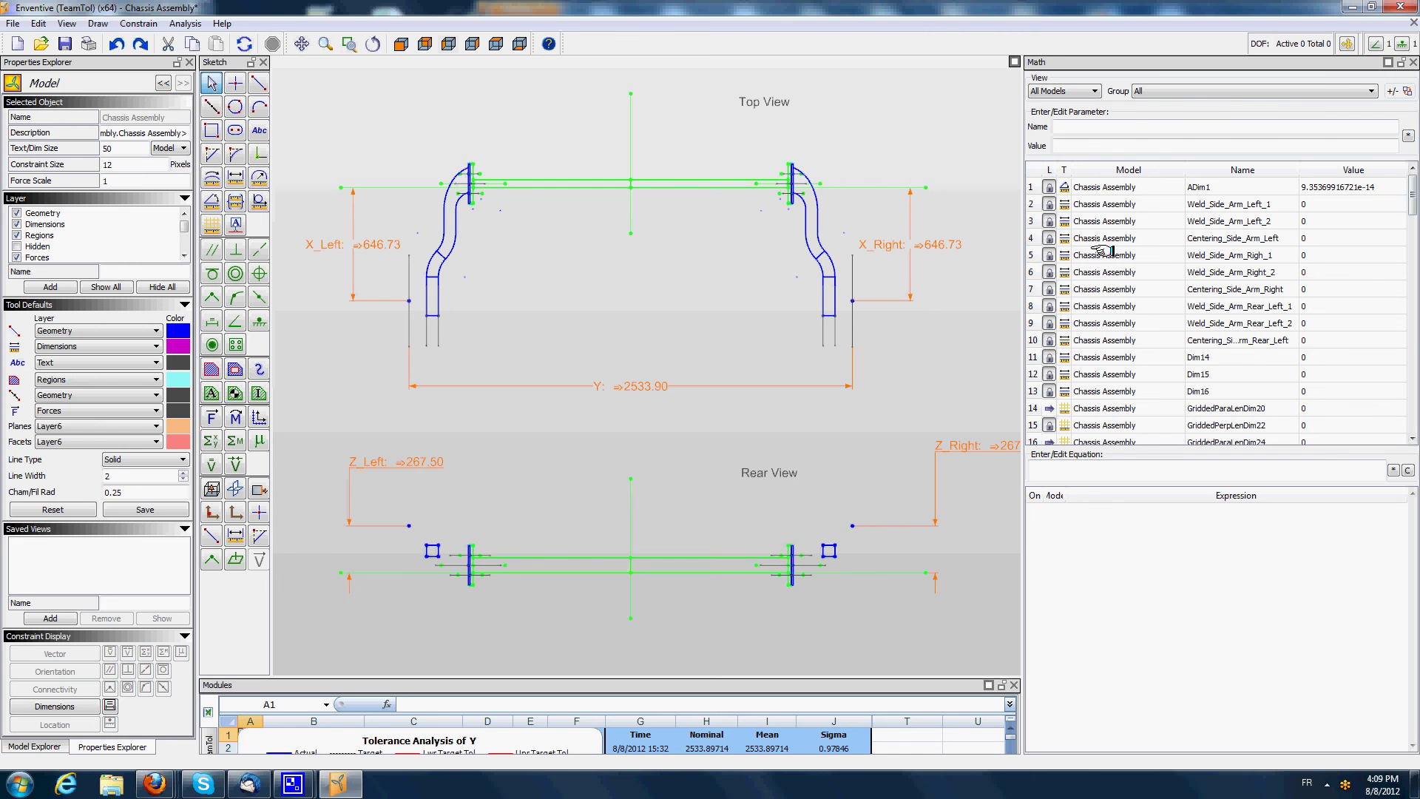
{"action": "left_click", "coordinate": [1093, 206]}
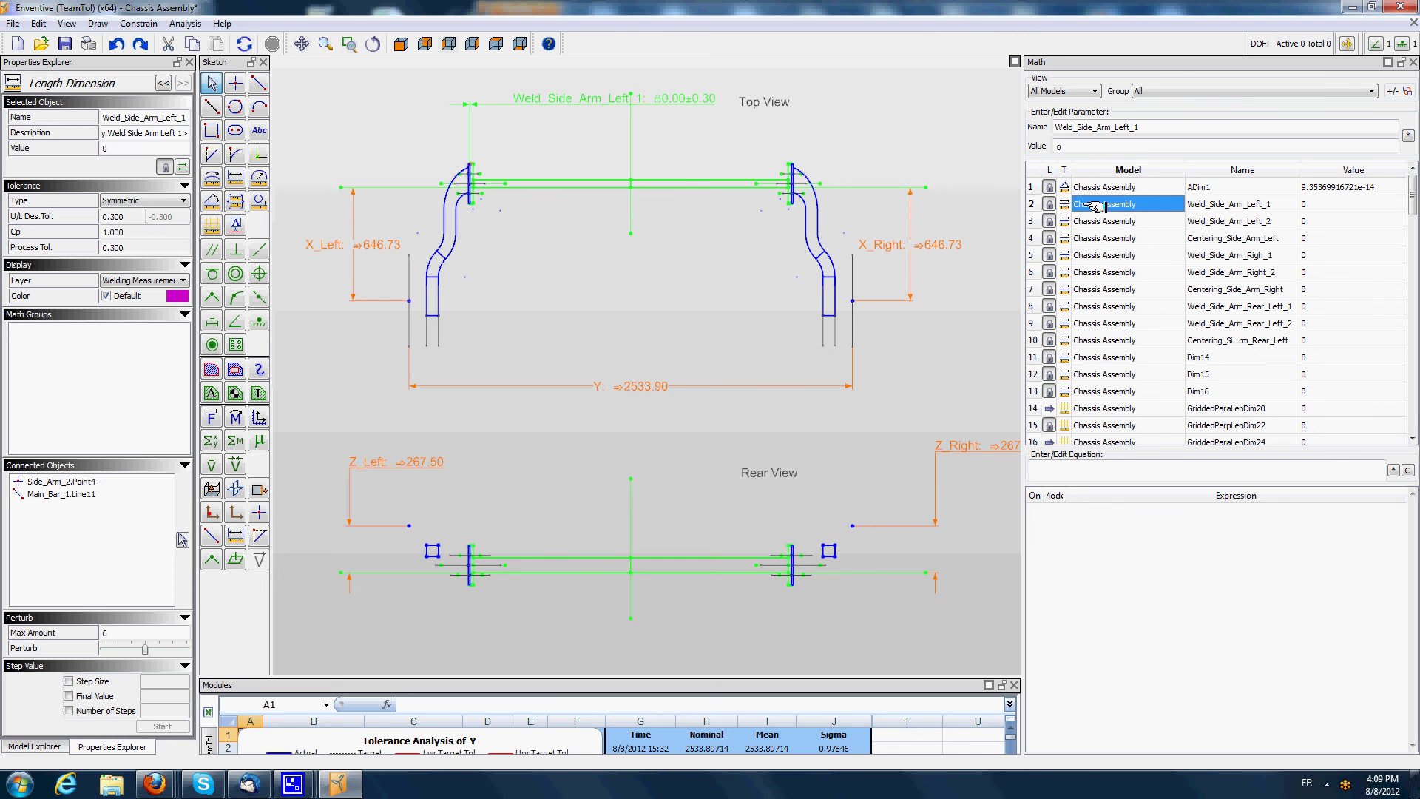
{"action": "left_click", "coordinate": [1105, 222]}
{"action": "left_click", "coordinate": [1106, 238]}
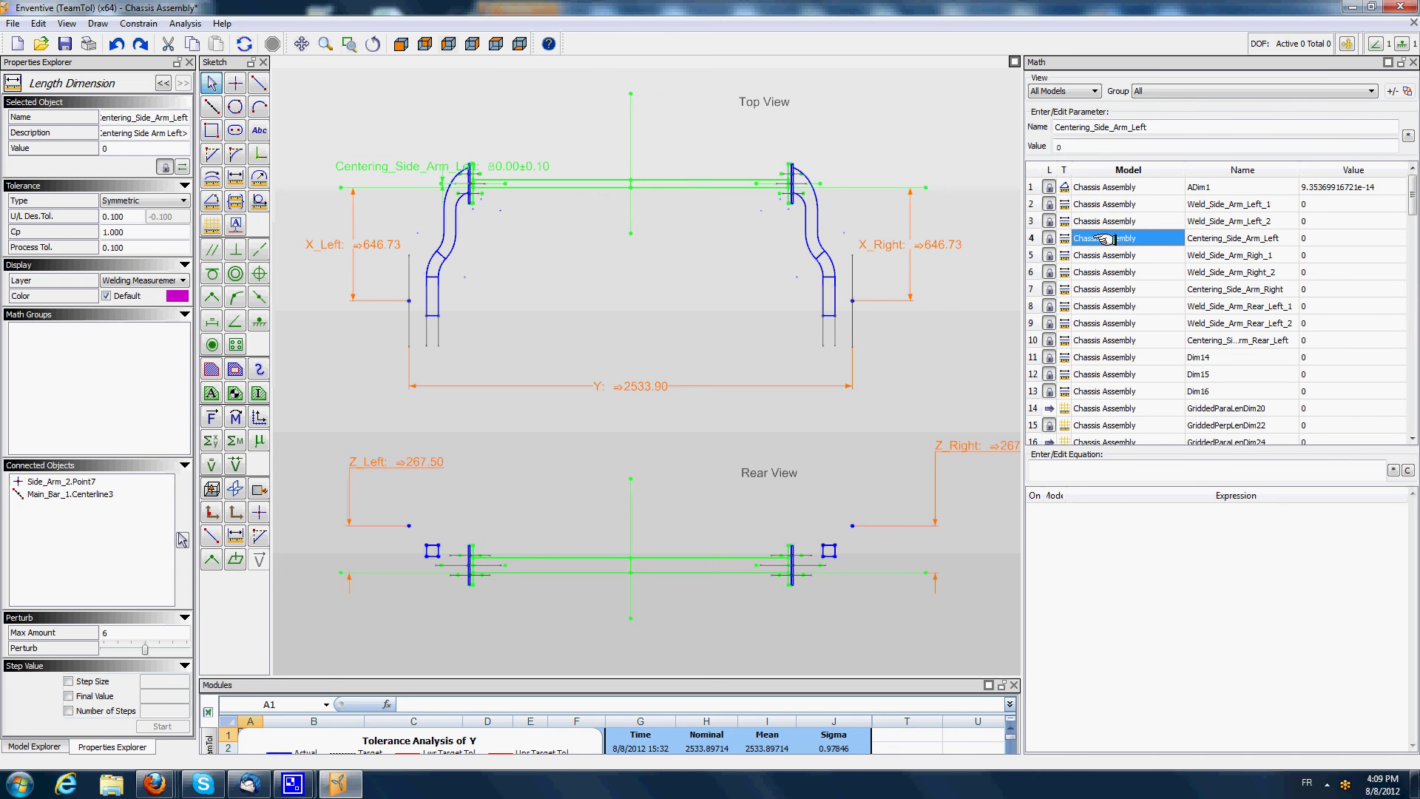
{"action": "left_click", "coordinate": [1104, 256]}
{"action": "left_click", "coordinate": [1104, 273]}
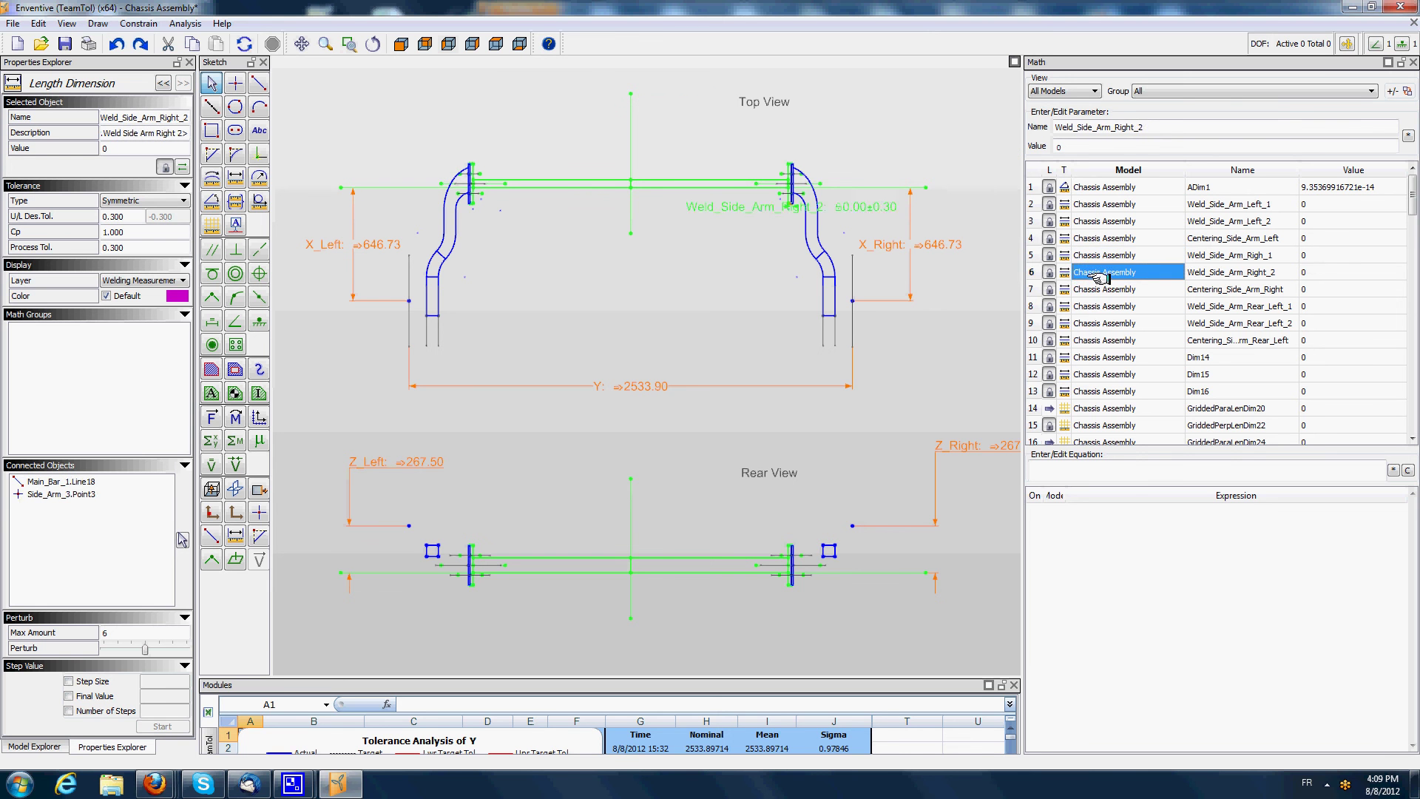
{"action": "left_click", "coordinate": [1104, 290]}
{"action": "left_click", "coordinate": [1105, 307]}
{"action": "left_click", "coordinate": [1105, 323]}
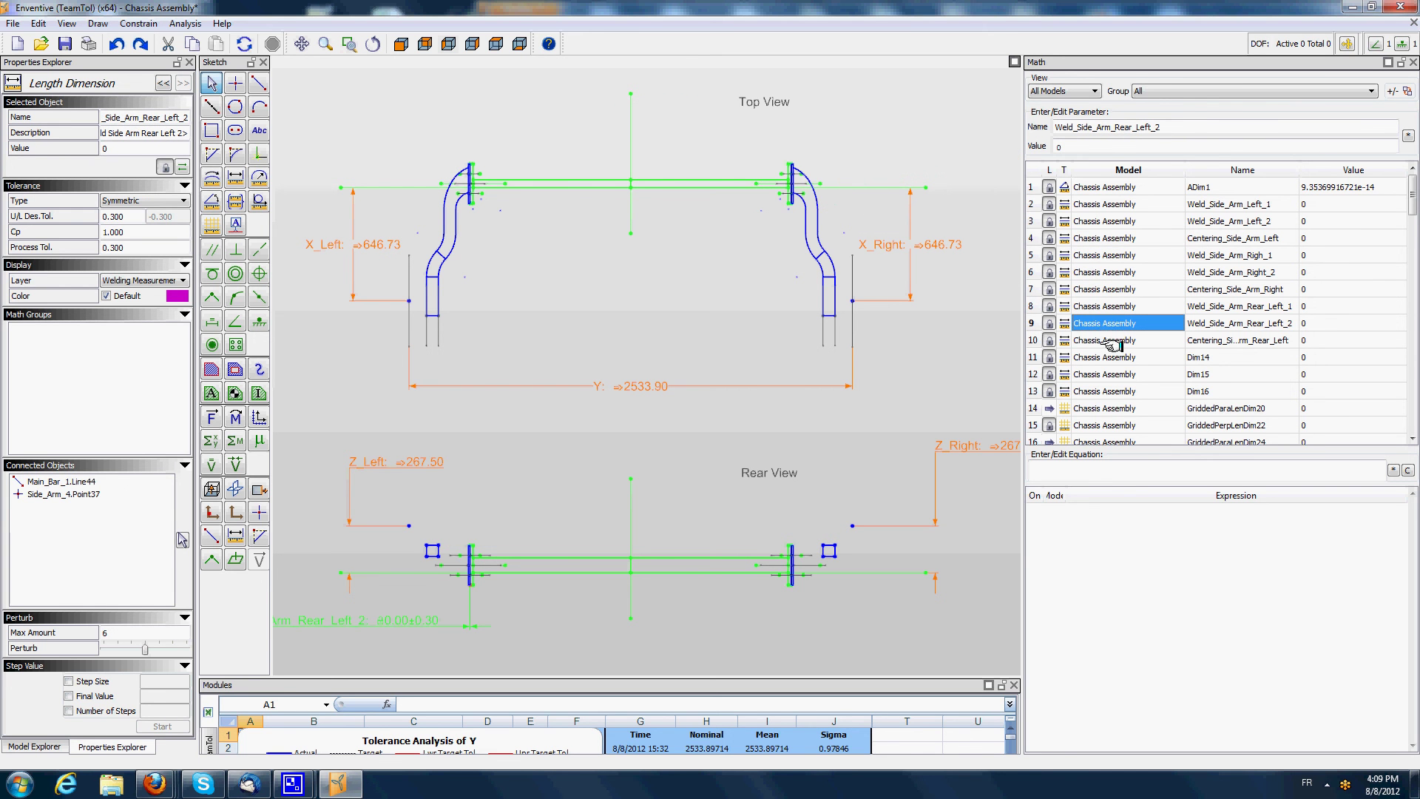
{"action": "left_click", "coordinate": [1111, 340]}
{"action": "left_click", "coordinate": [1122, 358]}
{"action": "left_click", "coordinate": [1122, 375]}
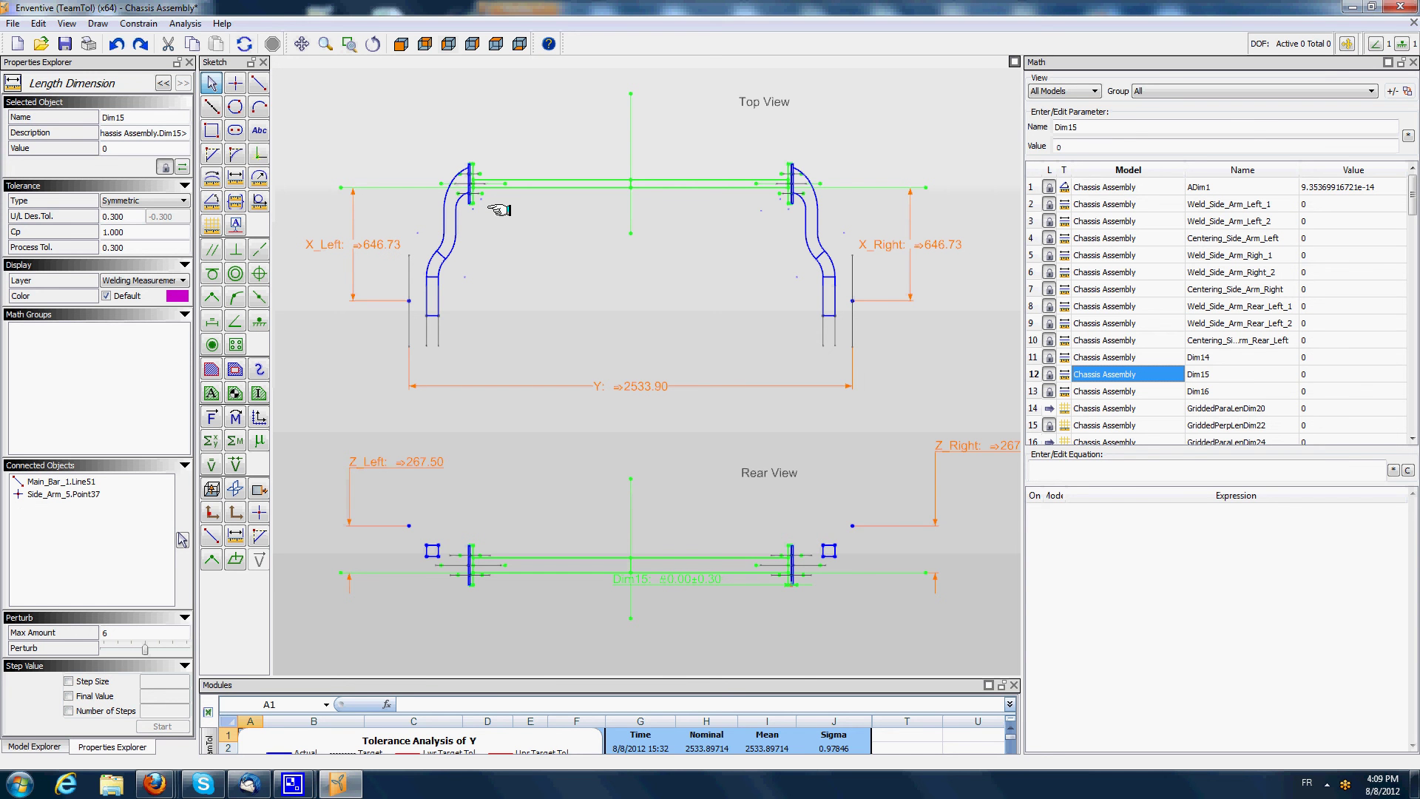
- Examine the first Main Bar dimensions in the parameter list, up to Flex_Right_Top
{"action": "left_click_drag", "start_coordinate": [1412, 194], "coordinate": [1411, 250]}
{"action": "left_click", "coordinate": [1145, 253]}
{"action": "left_click", "coordinate": [1152, 271]}
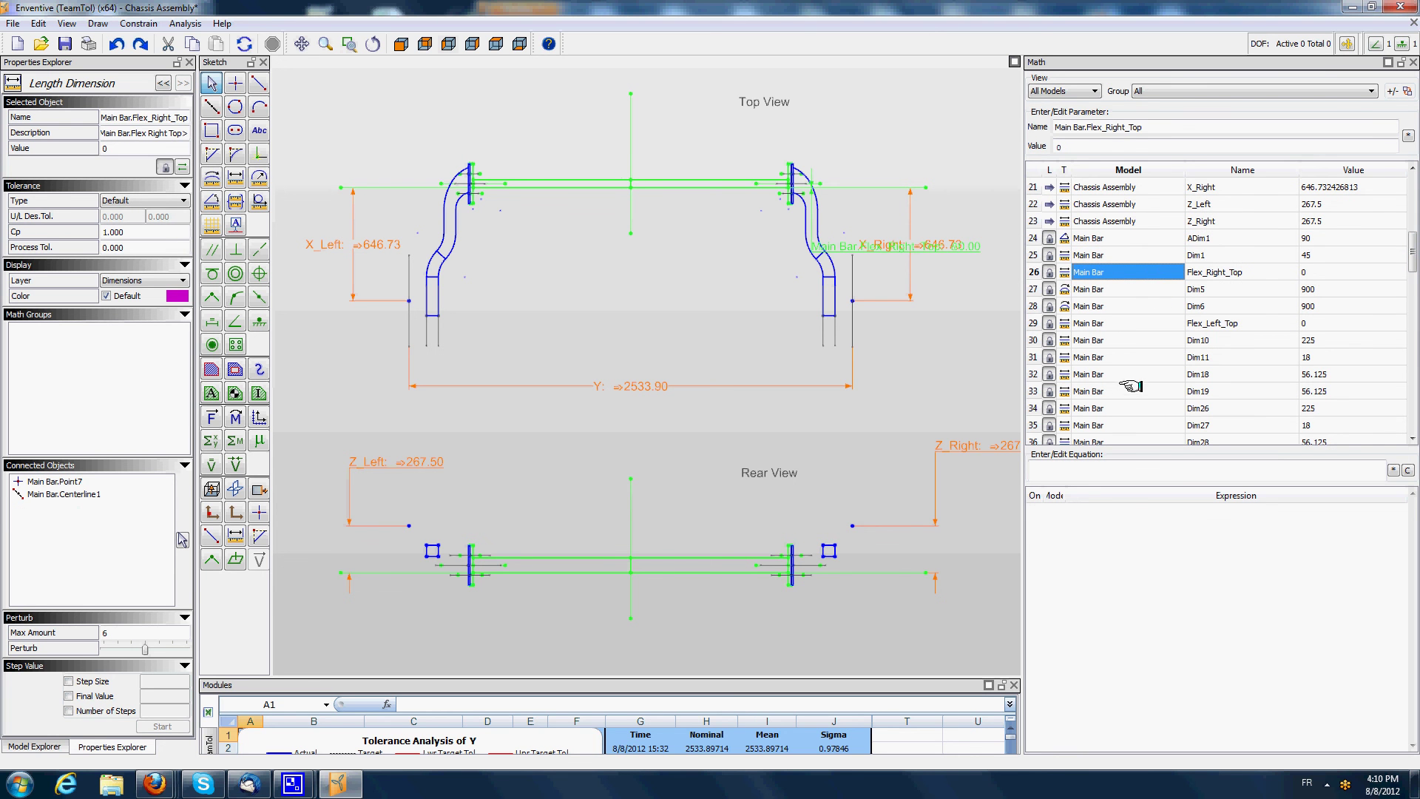
- Step through the Side Arm's dimensions Dim1, Dim2, ADim1, Dim11 and Dim14, examining where each applies in the assembly
{"action": "left_click_drag", "start_coordinate": [1412, 253], "coordinate": [1413, 343]}
{"action": "left_click", "coordinate": [1087, 233]}
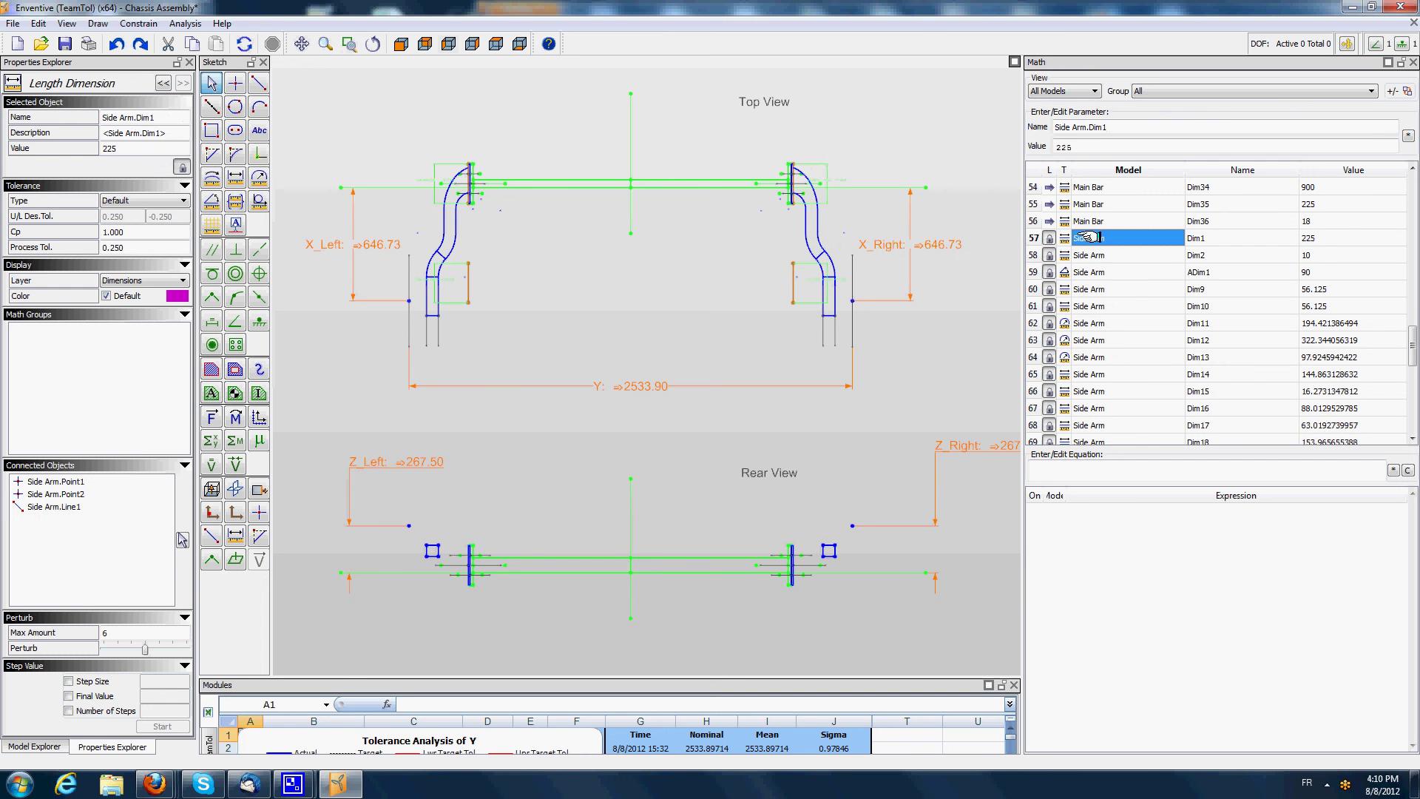
{"action": "left_click", "coordinate": [1101, 254]}
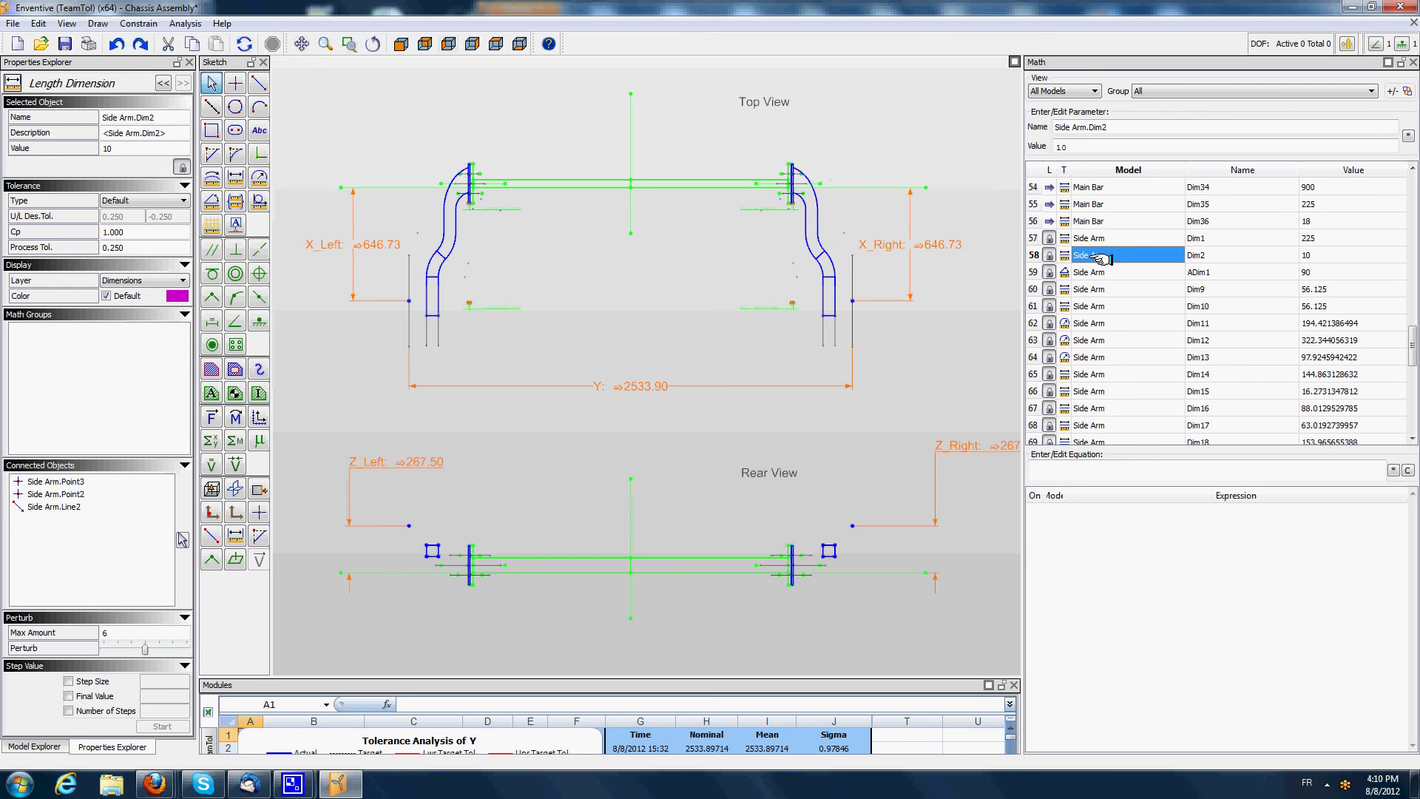
{"action": "left_click", "coordinate": [1105, 272]}
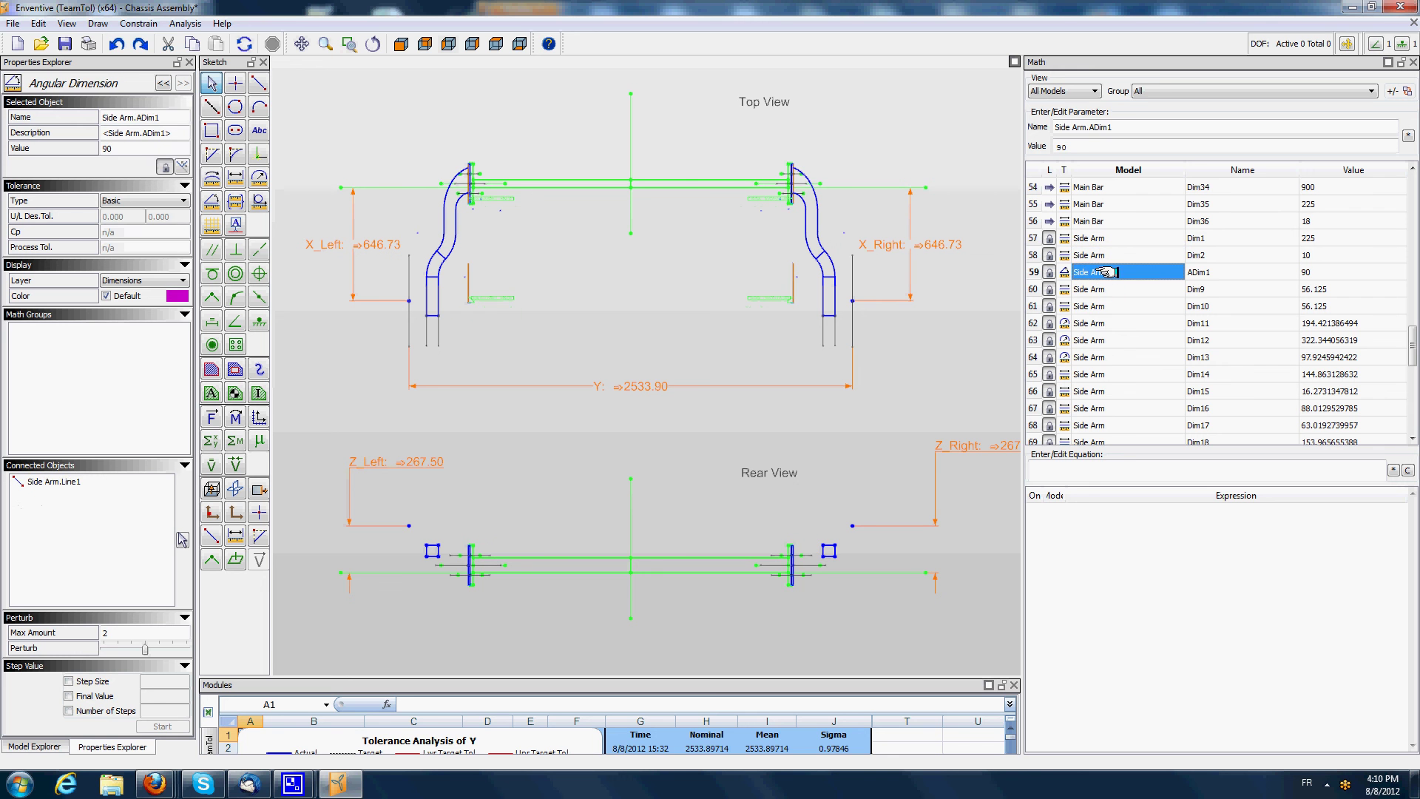
{"action": "left_click", "coordinate": [1110, 325]}
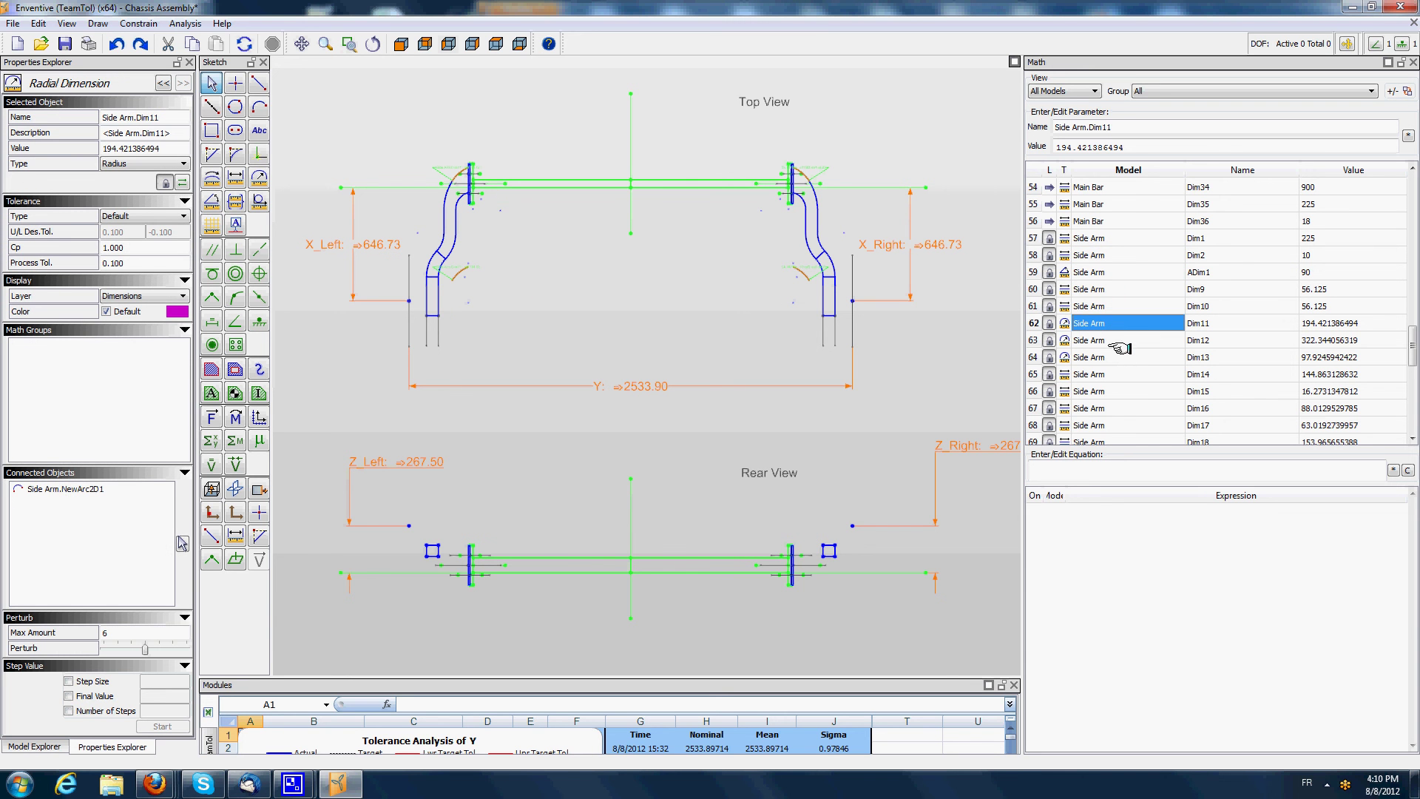
{"action": "left_click", "coordinate": [1107, 374]}
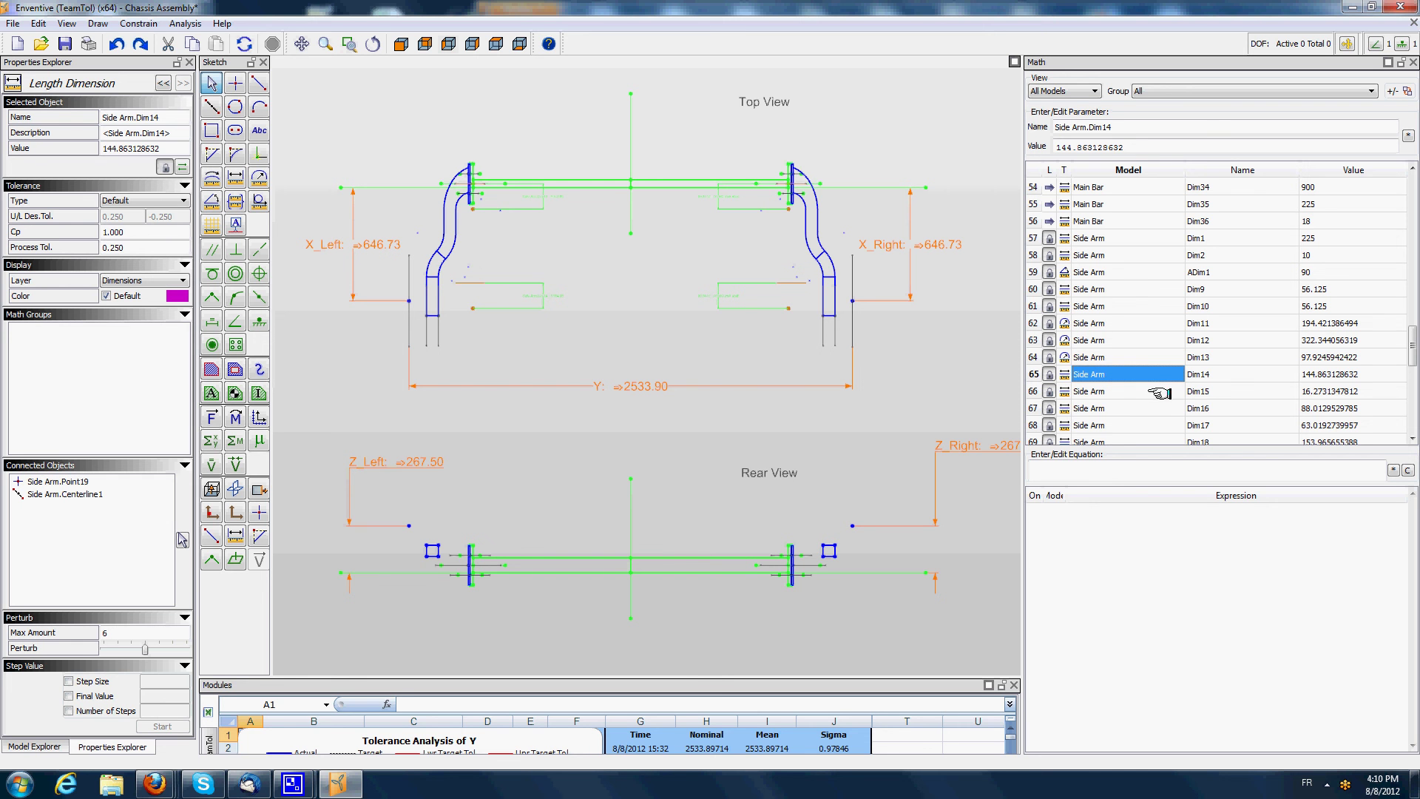
- Perturb the Side Arm's Dim16 in both directions and examine how the assembly measurements respond
{"action": "left_click", "coordinate": [1116, 411]}
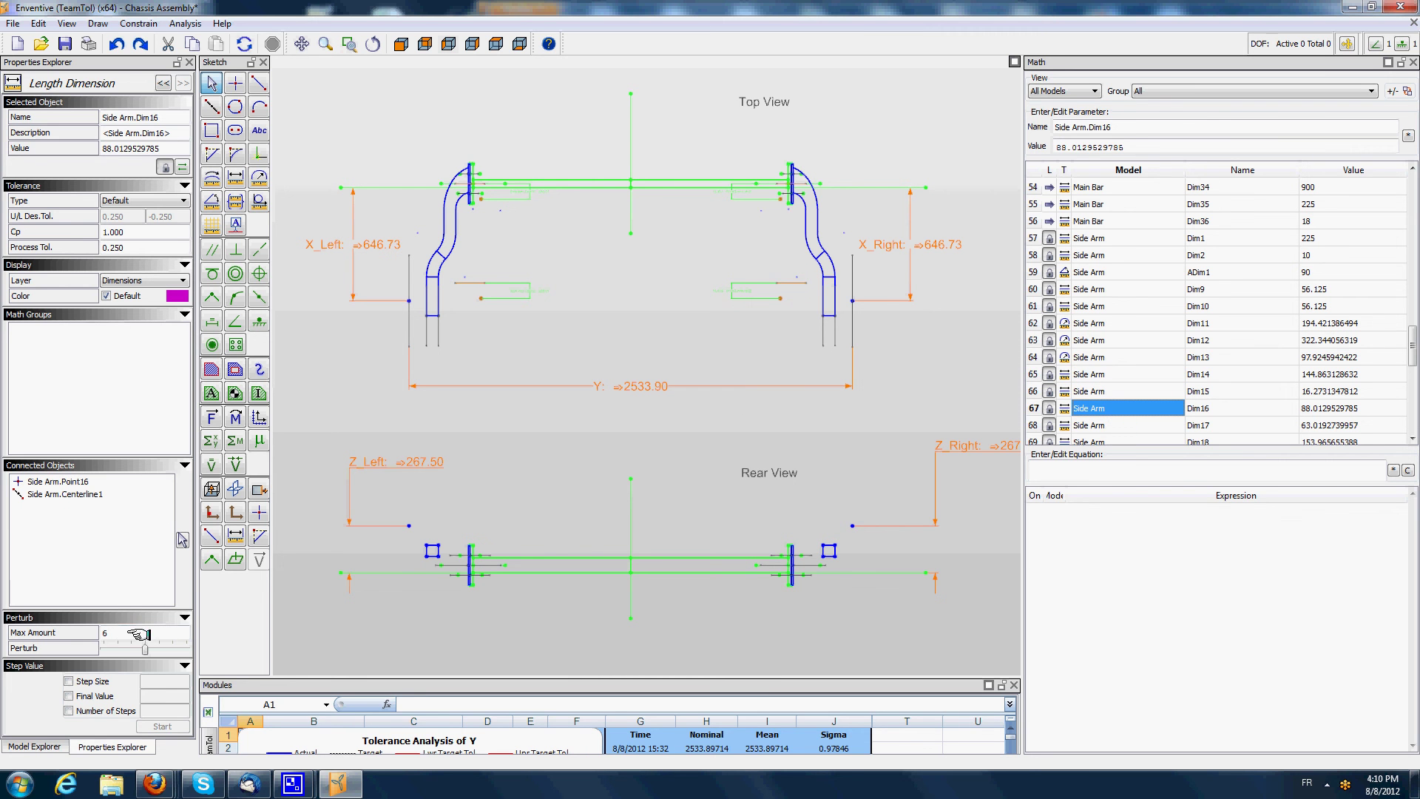
{"action": "left_click", "coordinate": [145, 649]}
{"action": "mouse_move", "coordinate": [145, 649]}
{"action": "left_mouse_down"}
{"action": "mouse_move", "coordinate": [196, 649]}
{"action": "mouse_move", "coordinate": [178, 626]}
{"action": "mouse_move", "coordinate": [133, 625]}
{"action": "mouse_move", "coordinate": [194, 626]}
{"action": "mouse_move", "coordinate": [140, 622]}
{"action": "mouse_move", "coordinate": [257, 623]}
{"action": "mouse_move", "coordinate": [185, 624]}
{"action": "mouse_move", "coordinate": [100, 657]}
{"action": "mouse_move", "coordinate": [160, 658]}
{"action": "left_mouse_up"}
{"action": "left_click_drag", "start_coordinate": [186, 649], "coordinate": [111, 649]}
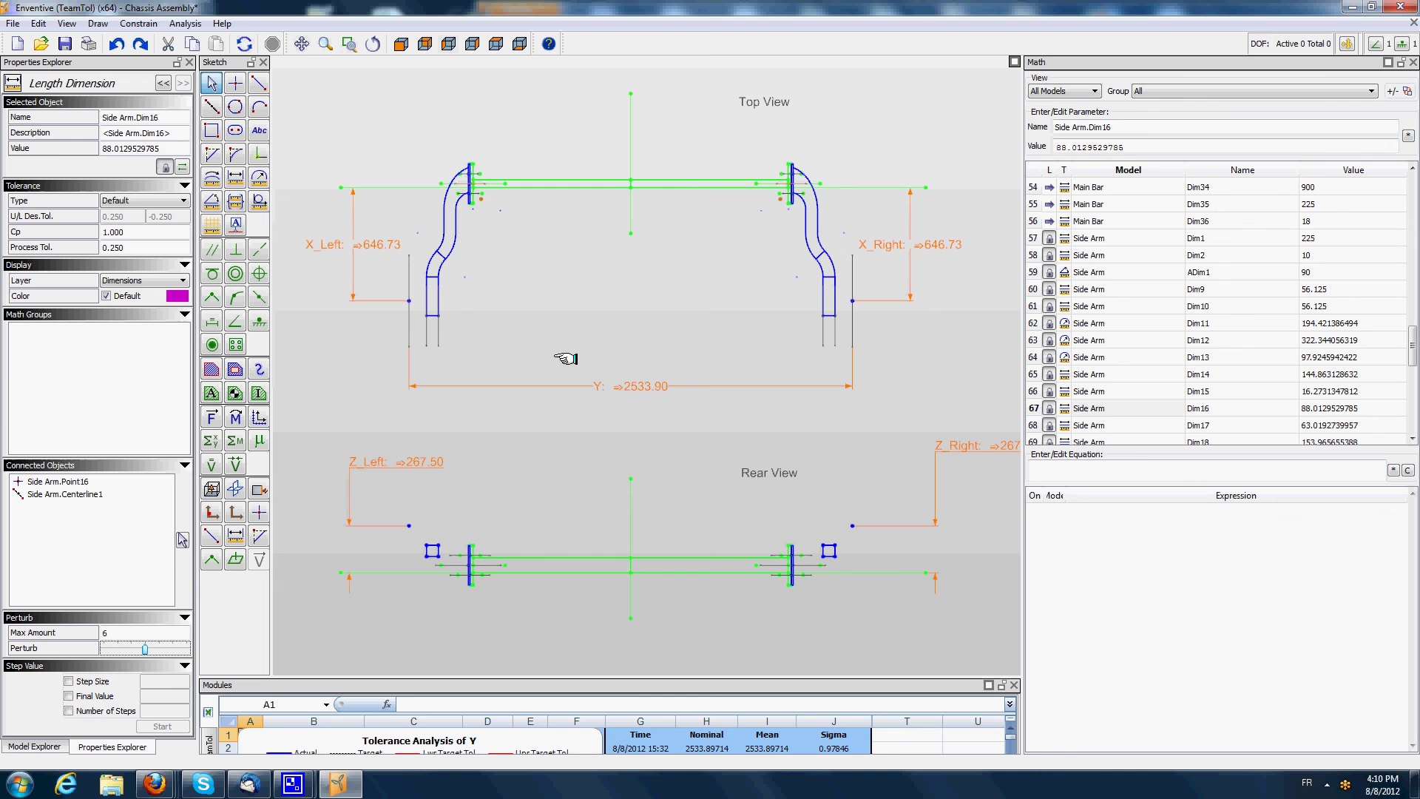
{"action": "left_click", "coordinate": [580, 314]}
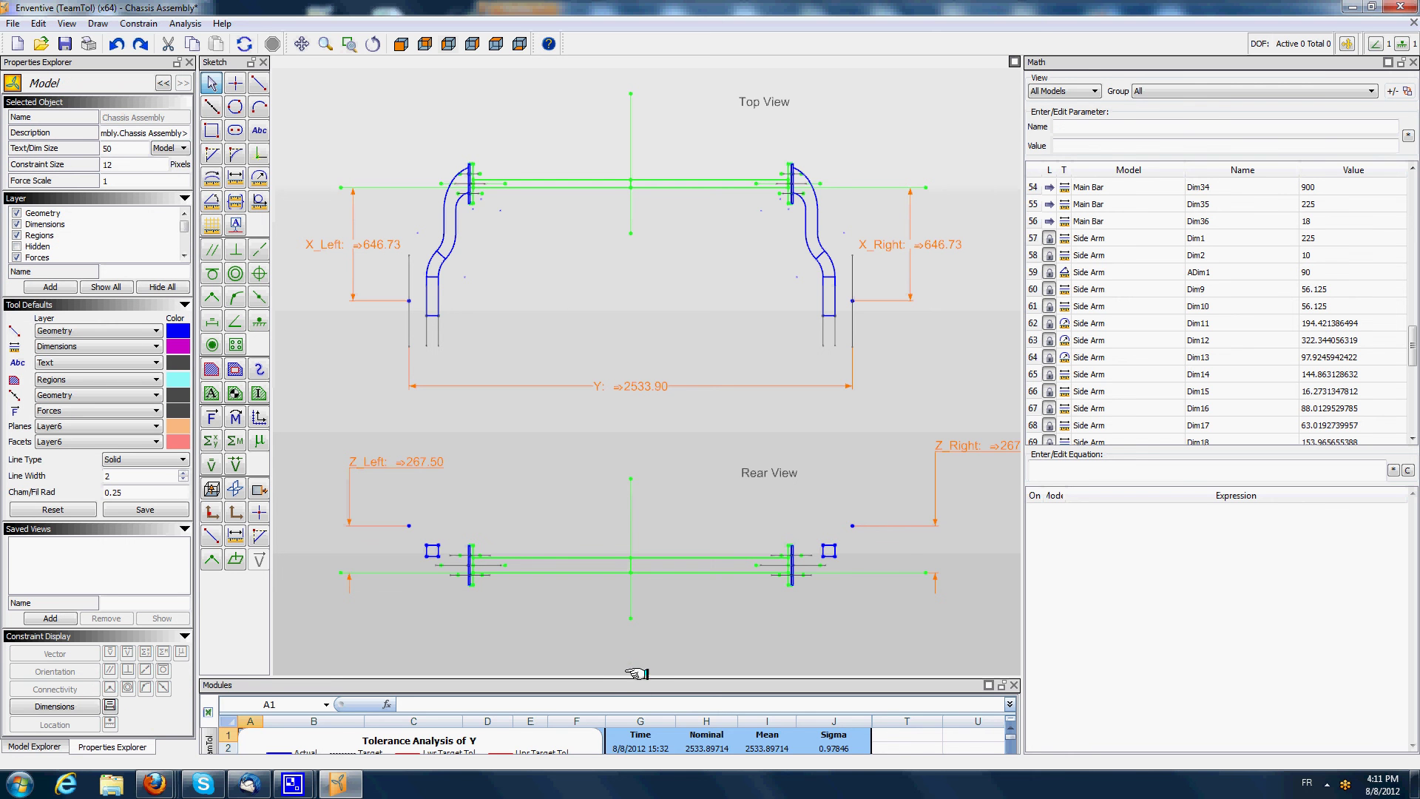
- Enlarge the Modules spreadsheet area to show the Tolerance Analysis of Y chart and its statistics
{"action": "left_click_drag", "start_coordinate": [641, 675], "coordinate": [643, 558]}
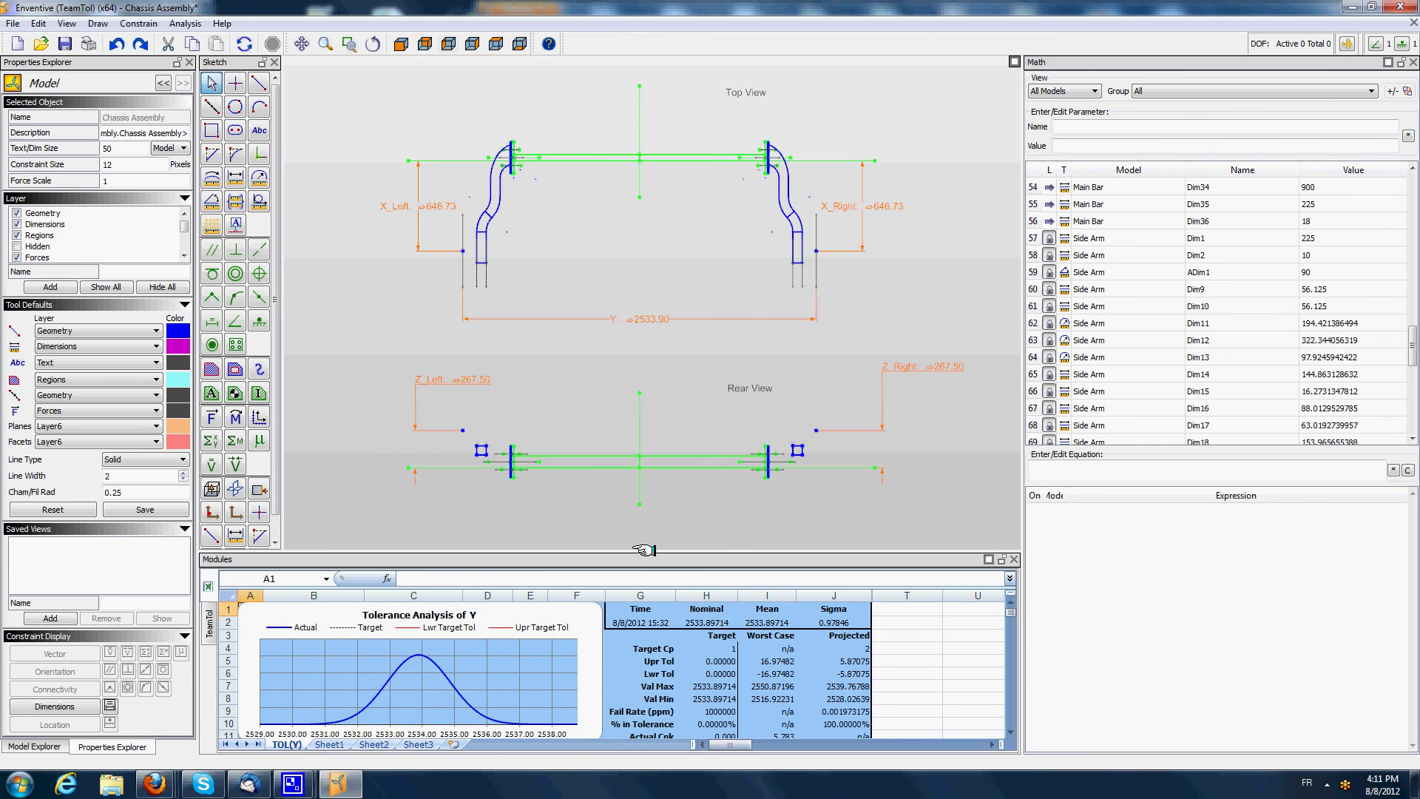
{"action": "scroll", "coordinate": [559, 298], "scroll_direction": "up", "scroll_amount": 1}
{"action": "scroll", "coordinate": [575, 275], "scroll_direction": "up", "scroll_amount": 1}
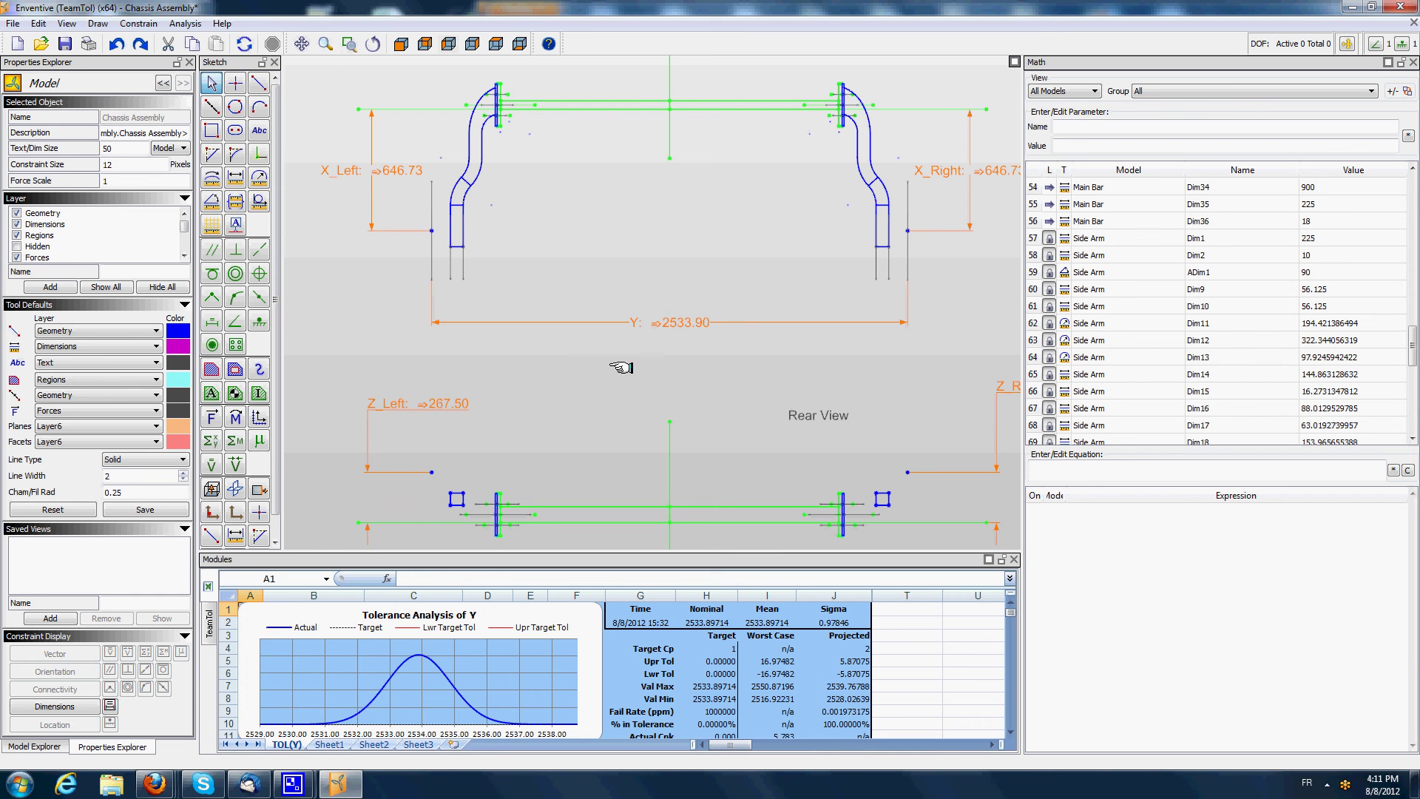
- Run a tolerance analysis on the overall Y dimension and enlarge the Modules area to show its contributor table
{"action": "right_click", "coordinate": [671, 320]}
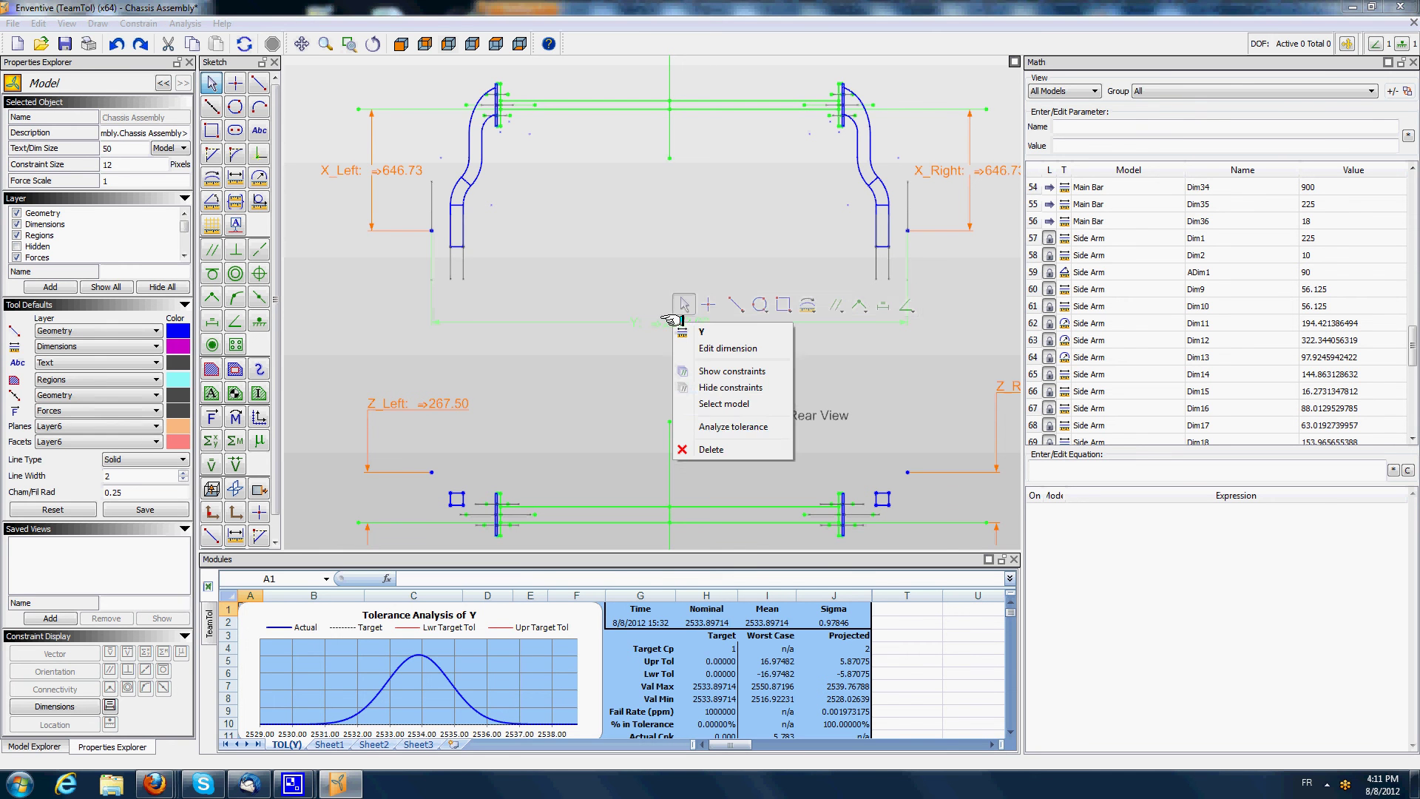
{"action": "left_click", "coordinate": [718, 427]}
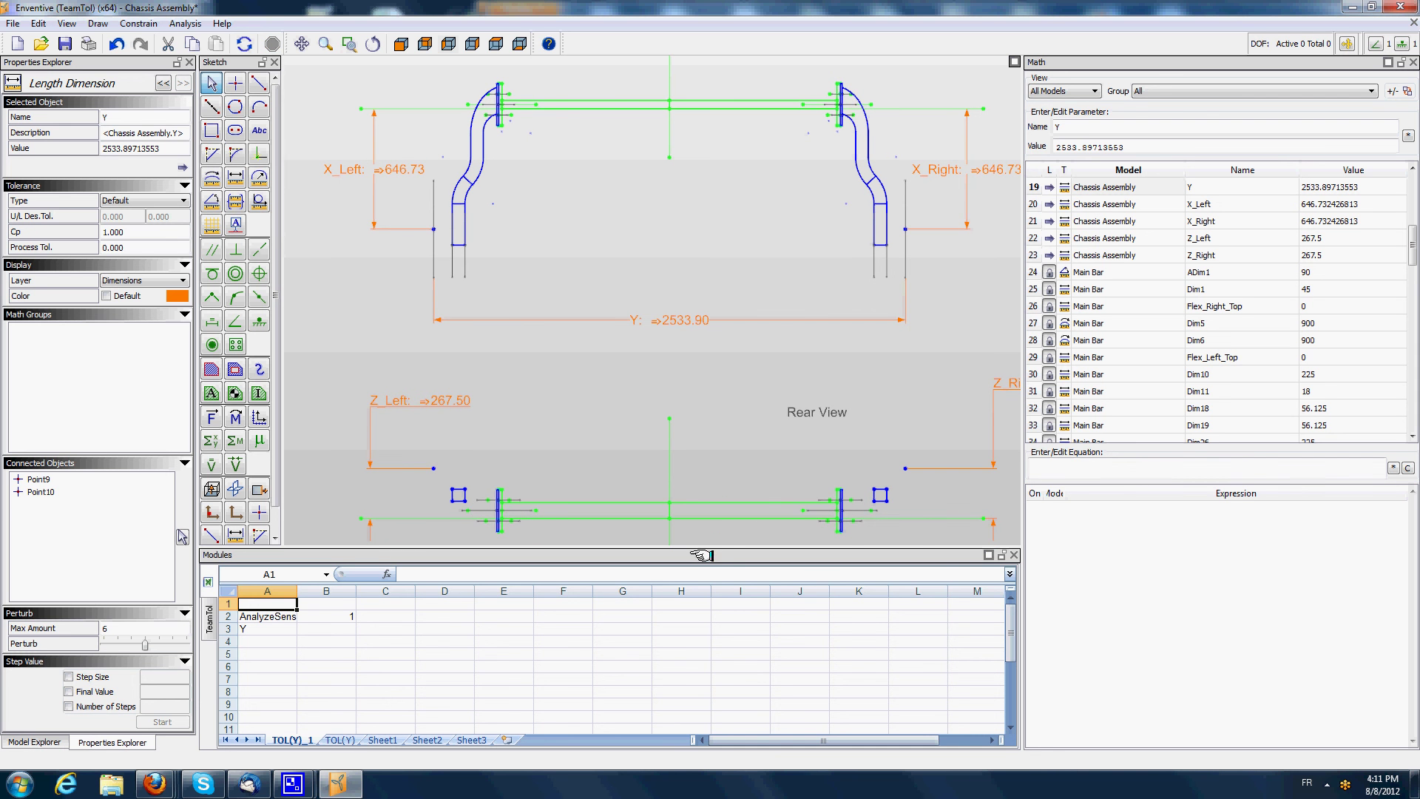
{"action": "left_click_drag", "start_coordinate": [699, 547], "coordinate": [736, 329]}
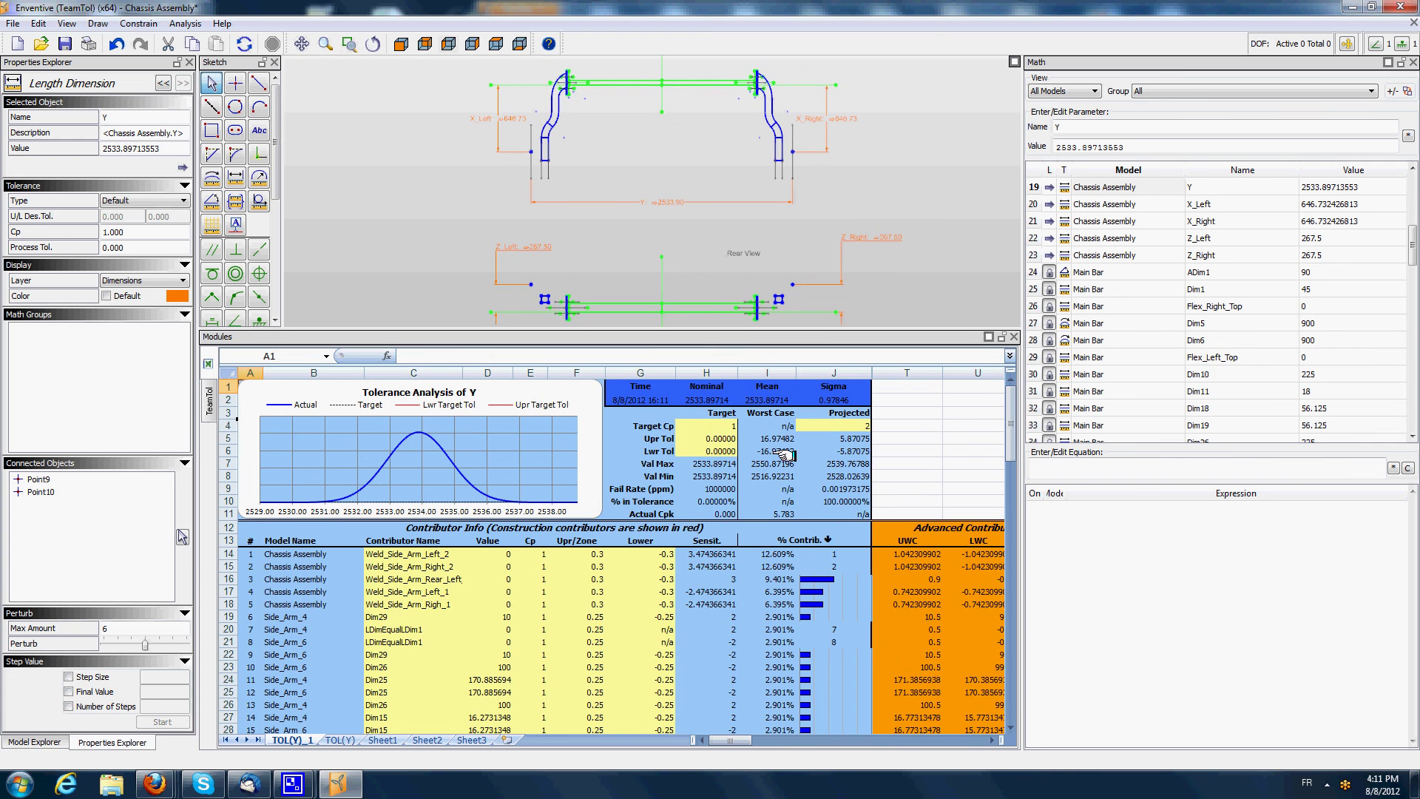
{"action": "mouse_move", "coordinate": [1010, 420]}
{"action": "left_mouse_down"}
{"action": "mouse_move", "coordinate": [1011, 526]}
{"action": "mouse_move", "coordinate": [1011, 414]}
{"action": "left_mouse_up"}
- Examine where the Weld_Side_Arm_Left_2 contributor applies at the left side arm's weld plate in the Top View
{"action": "left_click", "coordinate": [444, 555]}
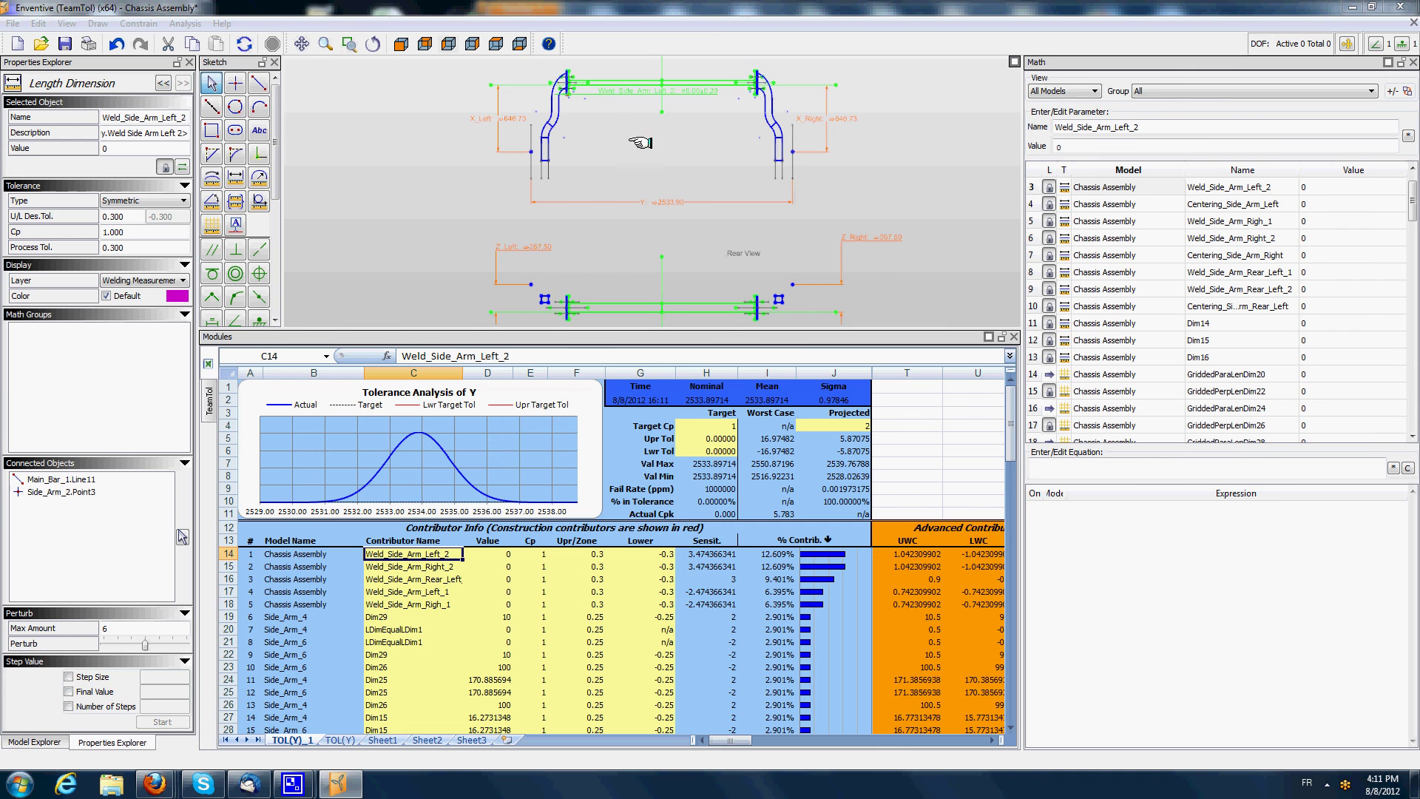
{"action": "left_click", "coordinate": [611, 122]}
{"action": "scroll", "coordinate": [569, 97], "scroll_direction": "up", "scroll_amount": 3}
{"action": "scroll", "coordinate": [584, 104], "scroll_direction": "up", "scroll_amount": 2}
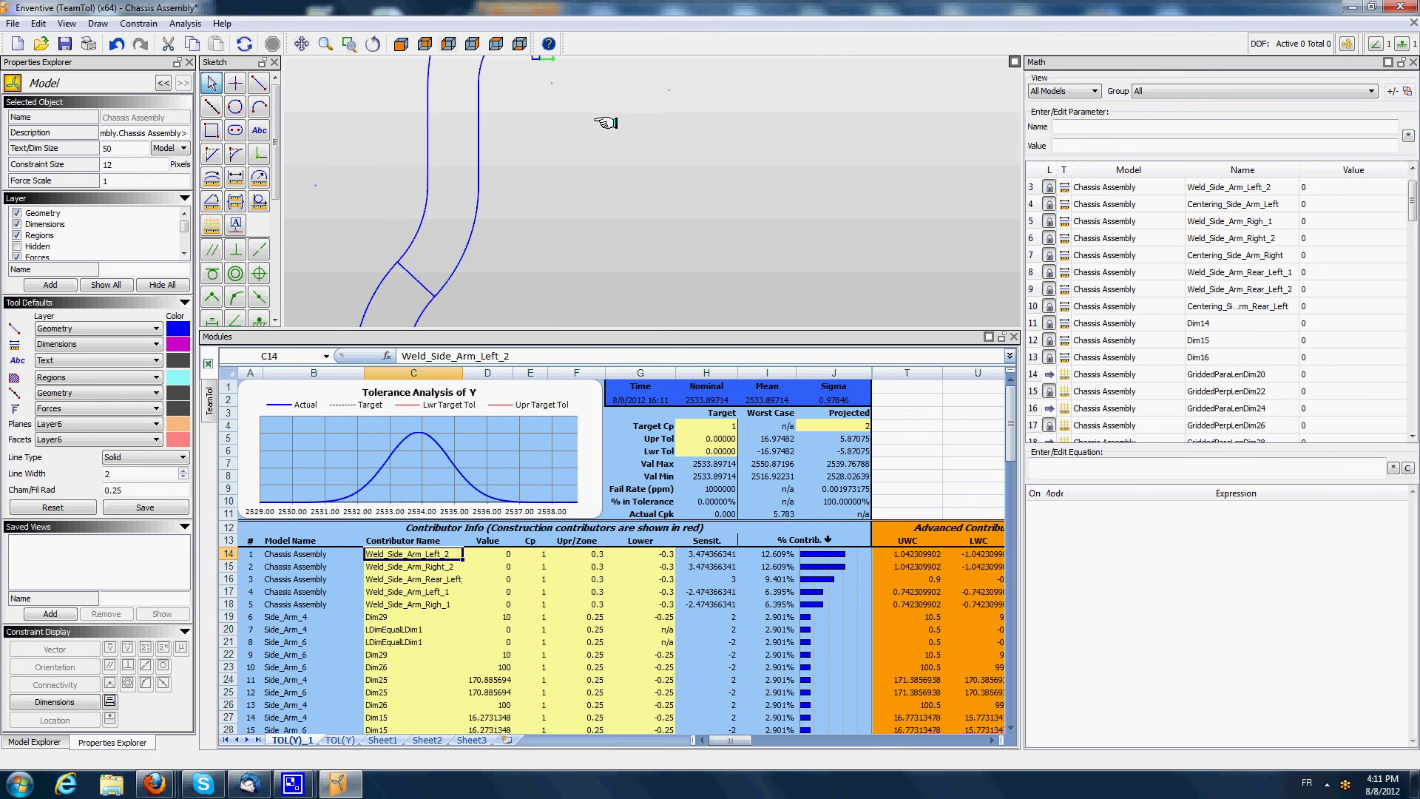
{"action": "mouse_move", "coordinate": [620, 118]}
{"action": "middle_mouse_down"}
{"action": "mouse_move", "coordinate": [634, 279]}
{"action": "mouse_move", "coordinate": [621, 301]}
{"action": "middle_mouse_up"}
{"action": "left_click", "coordinate": [436, 568]}
{"action": "left_click", "coordinate": [440, 555]}
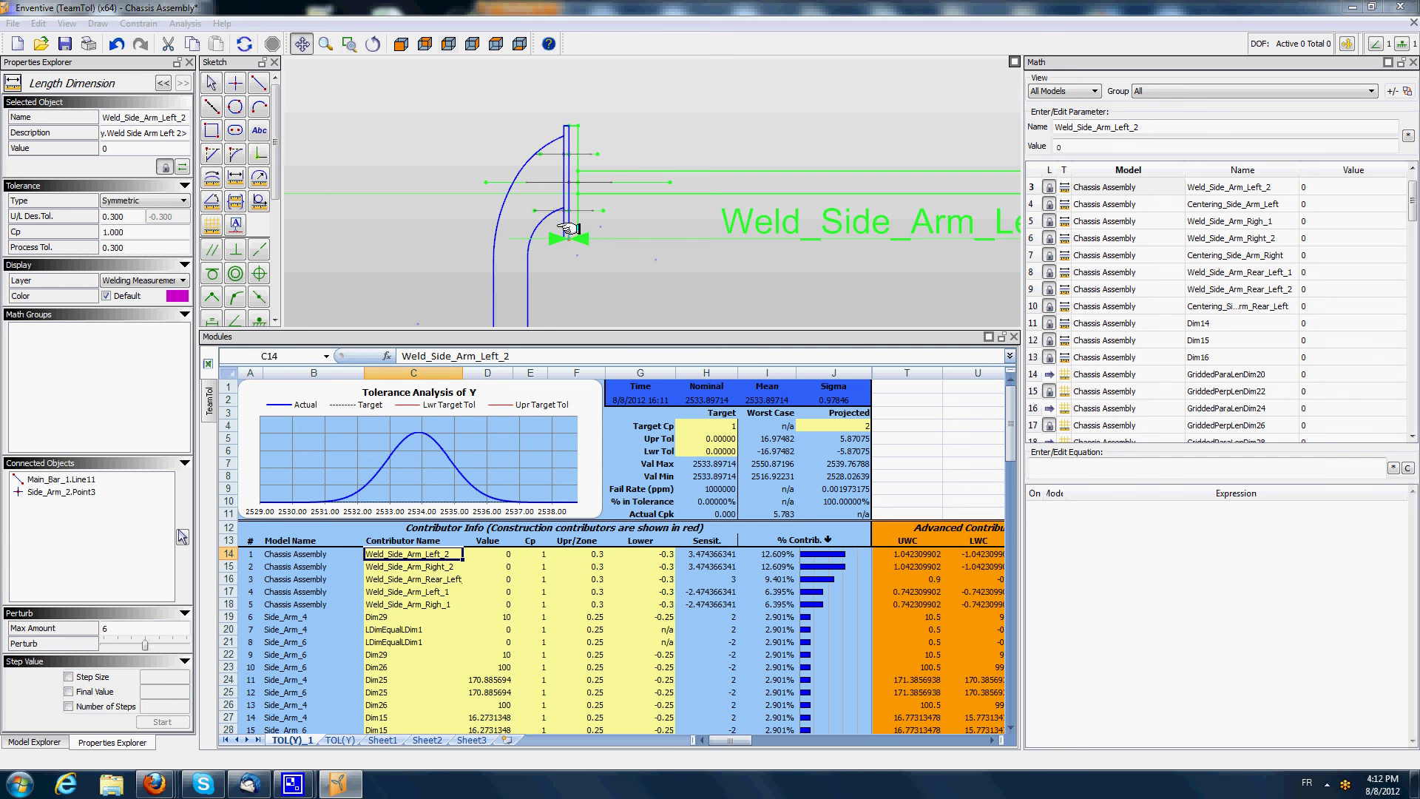
- Examine where the Weld_Side_Arm_Right_2 contributor applies at the right side arm's weld plate in the Top View
{"action": "left_click", "coordinate": [446, 567]}
{"action": "left_click", "coordinate": [672, 295]}
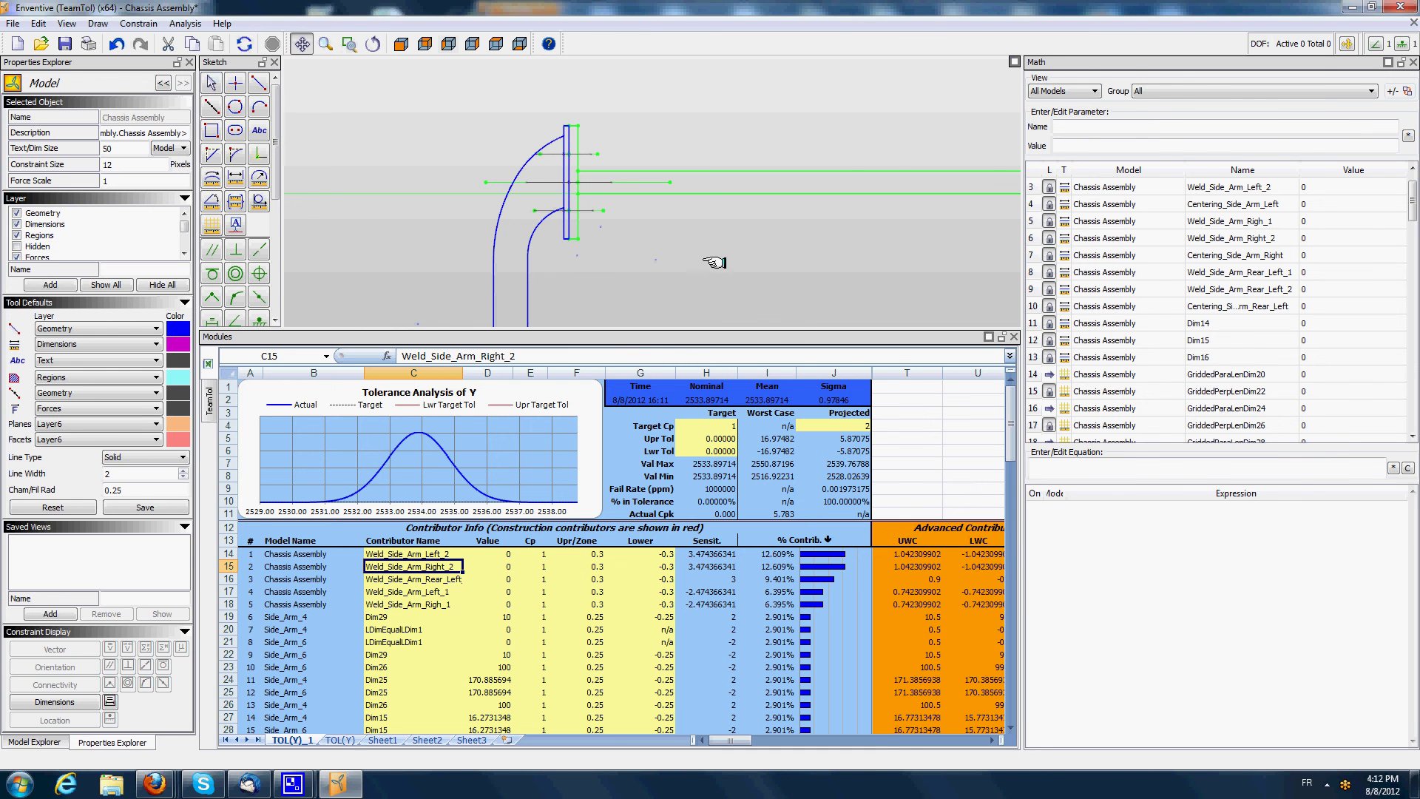
{"action": "mouse_move", "coordinate": [727, 264]}
{"action": "left_mouse_down"}
{"action": "mouse_move", "coordinate": [697, 246]}
{"action": "mouse_move", "coordinate": [717, 218]}
{"action": "left_mouse_up"}
{"action": "left_click_drag", "start_coordinate": [852, 225], "coordinate": [558, 236]}
{"action": "left_click", "coordinate": [414, 580]}
{"action": "left_click", "coordinate": [414, 566]}
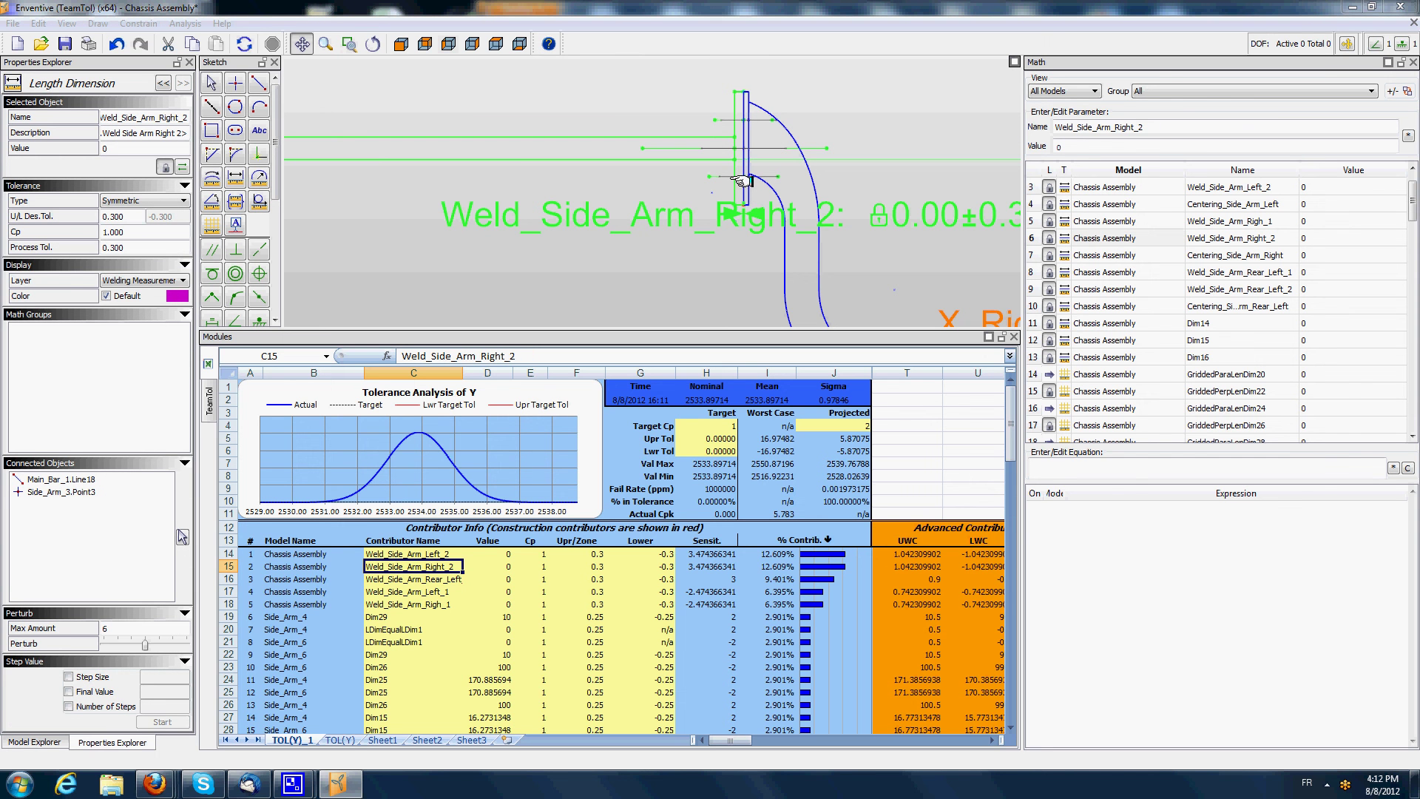
{"action": "left_click", "coordinate": [556, 271]}
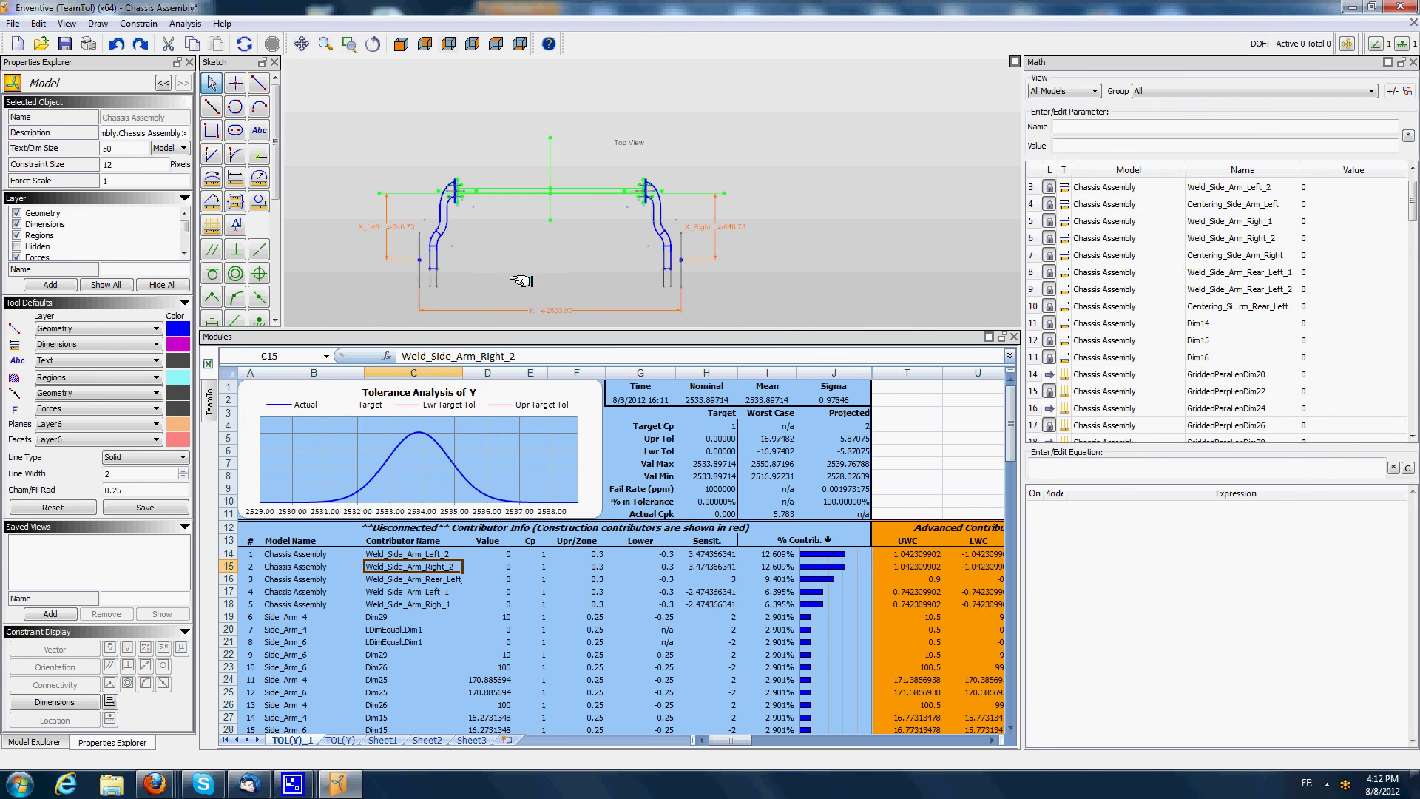
- Examine the Weld_Side_Arm_Rear_Left_1 contributor in the Rear View, followed by the Weld_Side_Arm_Left_1 and Weld_Side_Arm_Righ_1 contributors
{"action": "mouse_move", "coordinate": [506, 277]}
{"action": "middle_mouse_down"}
{"action": "mouse_move", "coordinate": [586, 200]}
{"action": "mouse_move", "coordinate": [593, 152]}
{"action": "middle_mouse_up"}
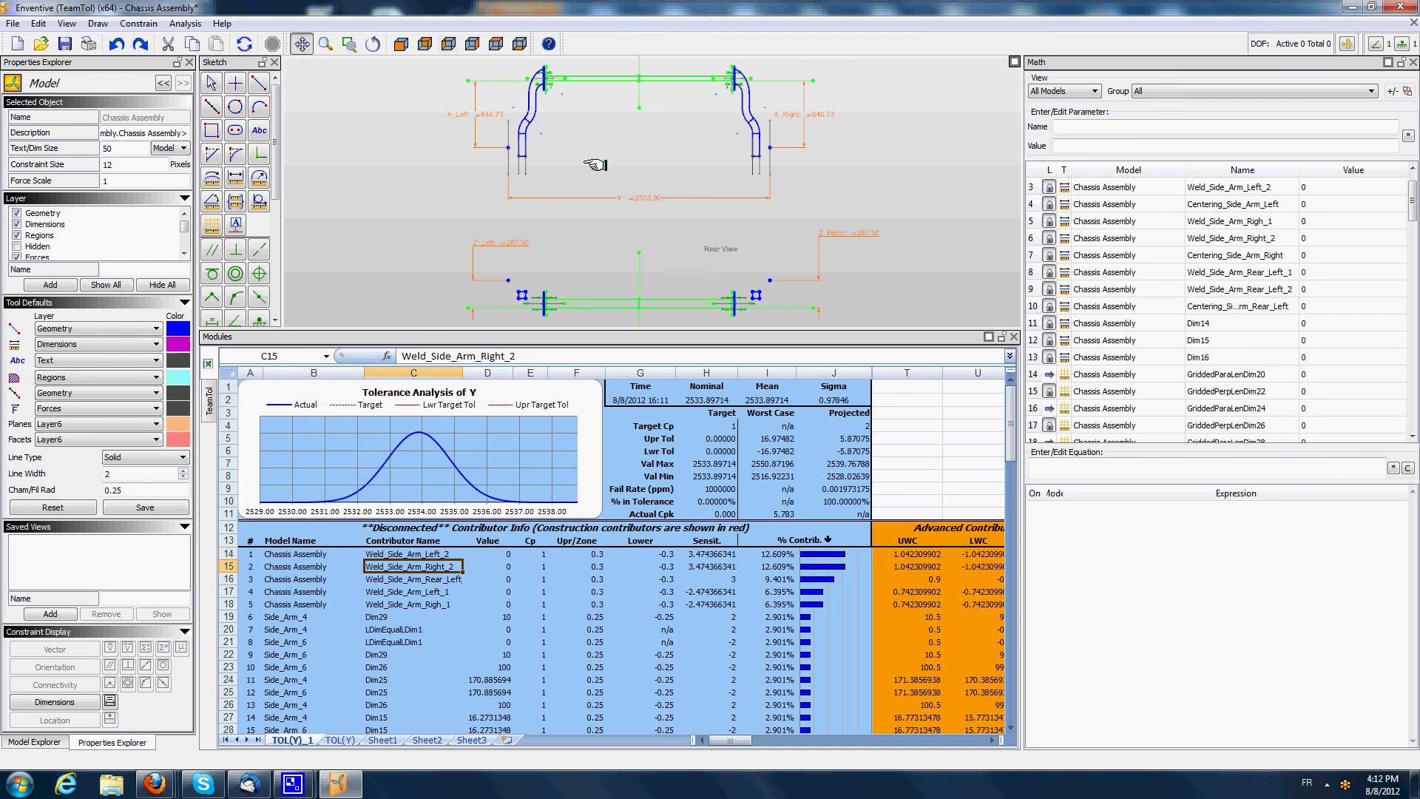
{"action": "left_click", "coordinate": [444, 580]}
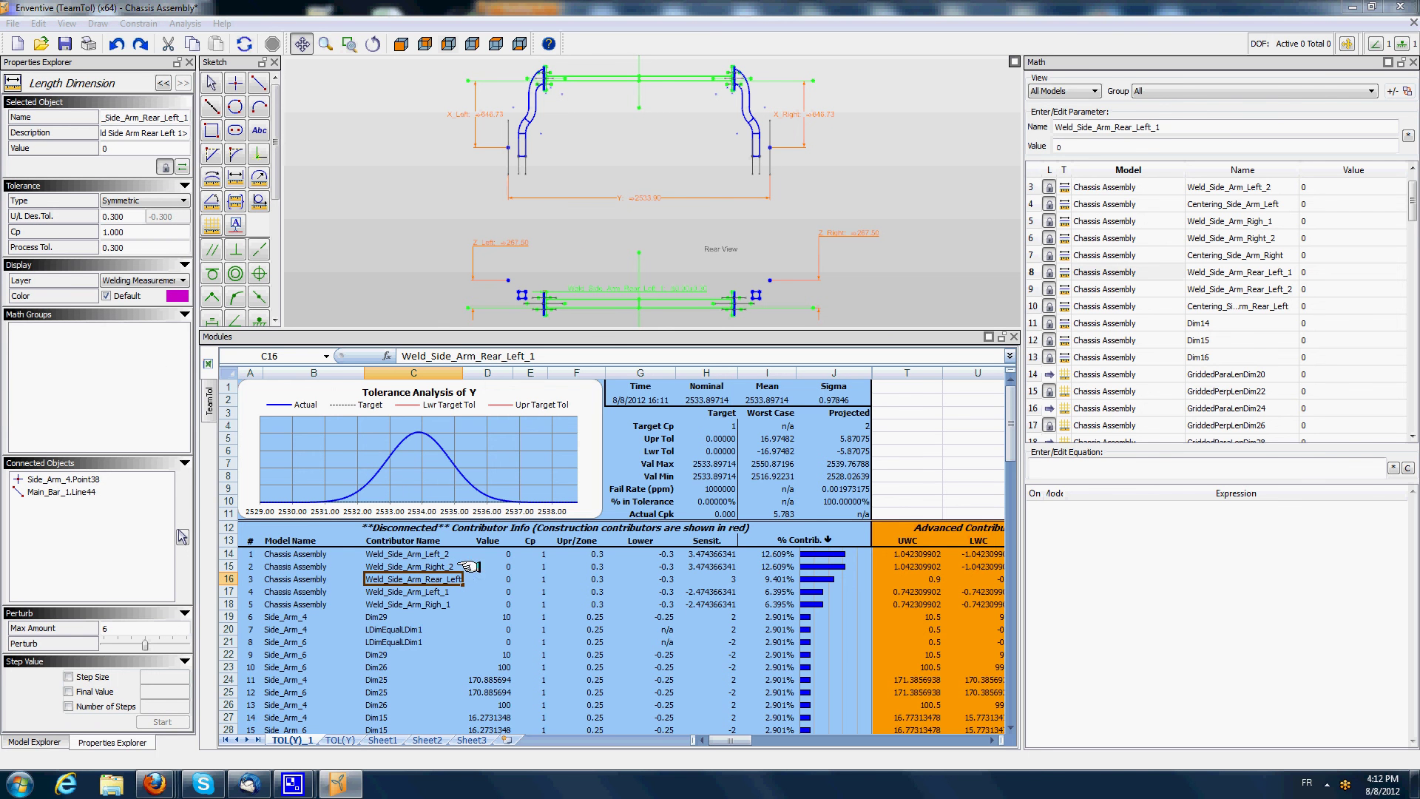
{"action": "left_click", "coordinate": [580, 250]}
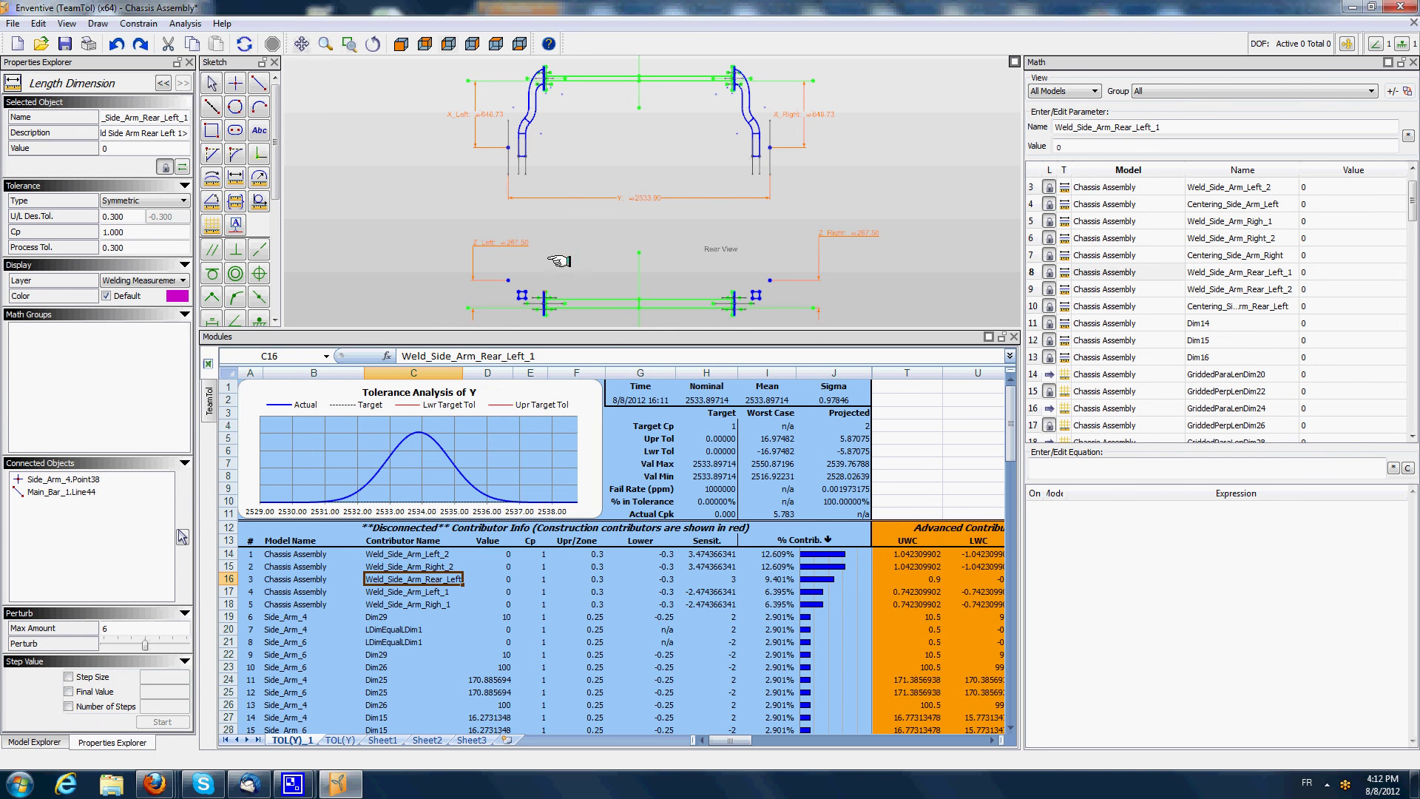
{"action": "scroll", "coordinate": [525, 311], "scroll_direction": "up", "scroll_amount": 3}
{"action": "scroll", "coordinate": [526, 310], "scroll_direction": "up", "scroll_amount": 3}
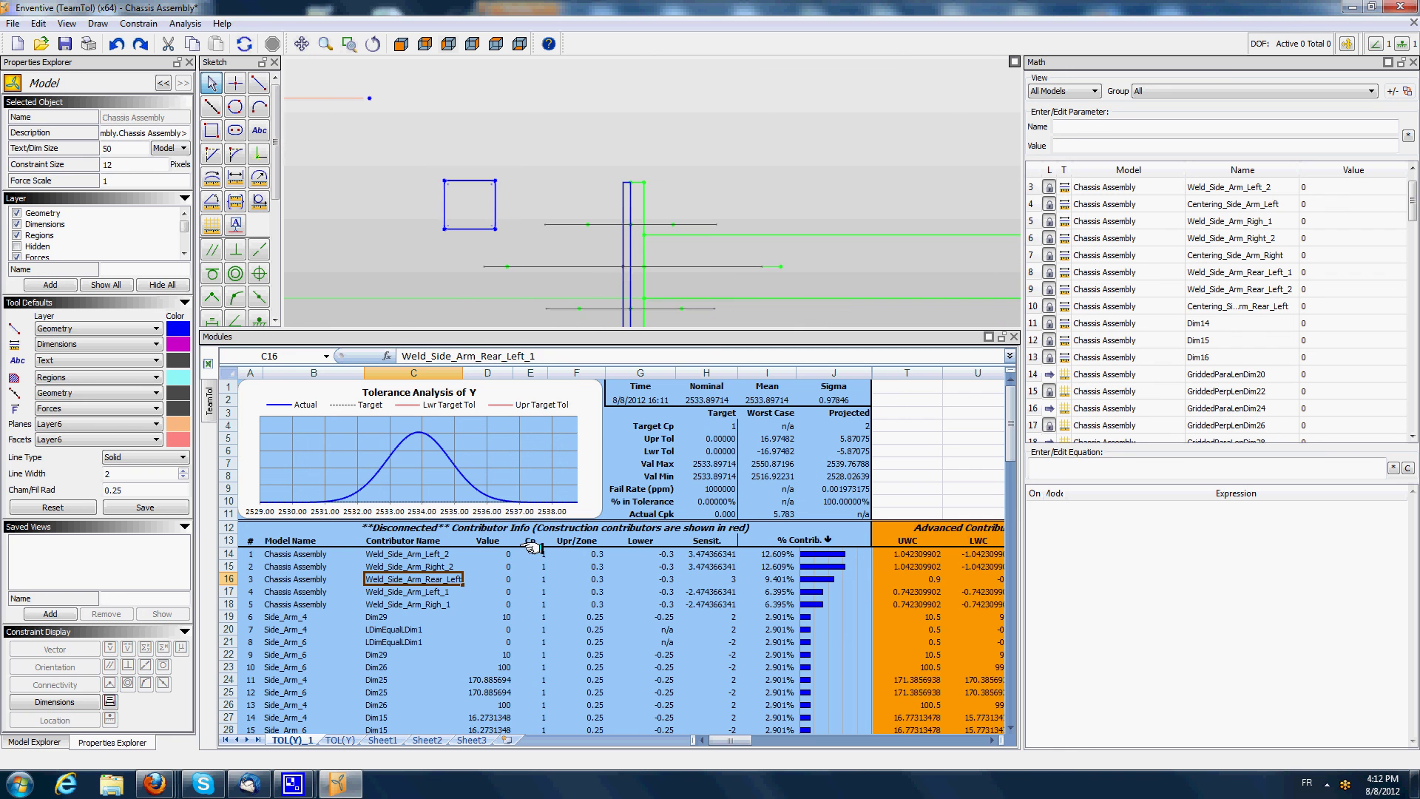
{"action": "left_click", "coordinate": [435, 580]}
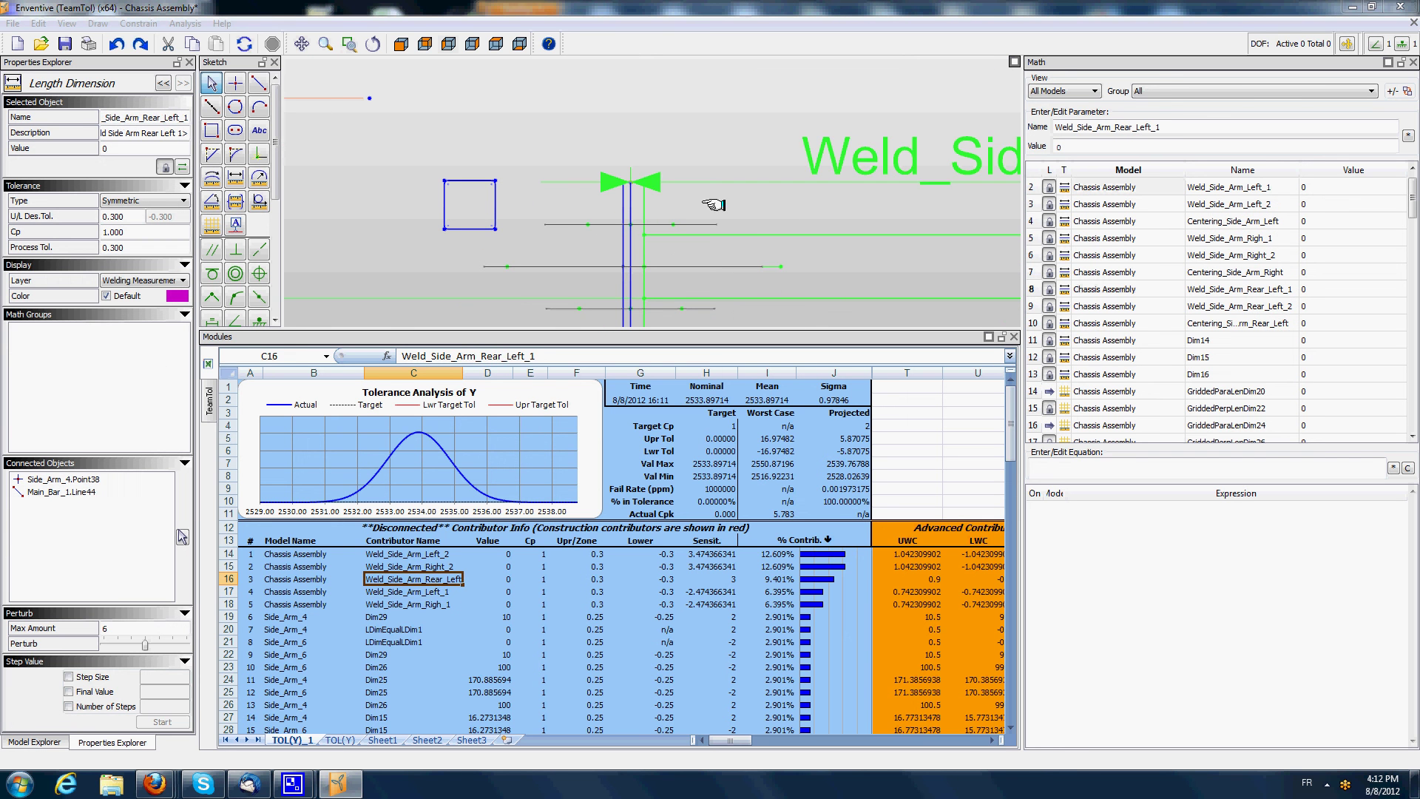
{"action": "left_click", "coordinate": [432, 594]}
{"action": "left_click", "coordinate": [437, 606]}
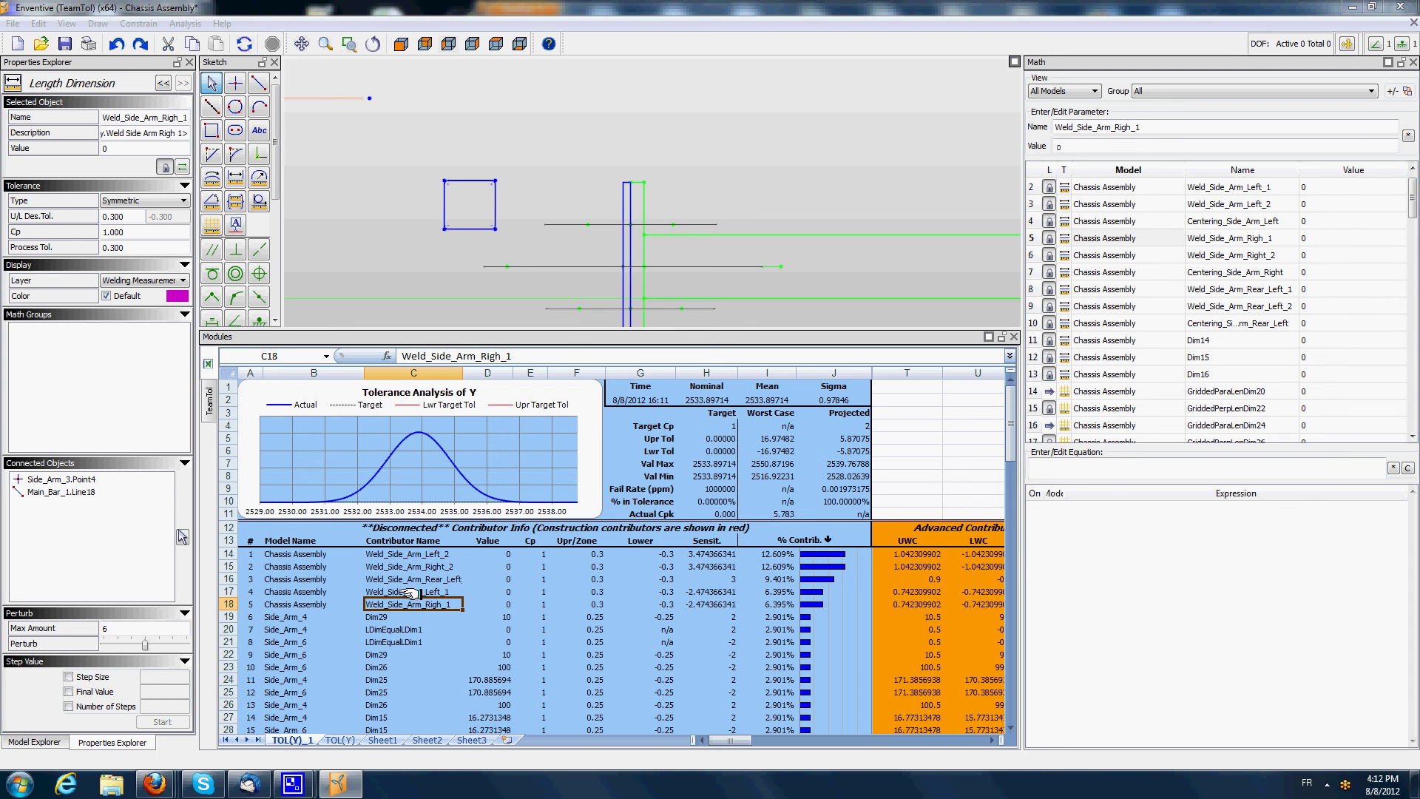
- Compare Side_Arm_4's Dim29 and LDimEqualLDim1 contributors against the whole chassis assembly
{"action": "left_click", "coordinate": [615, 116]}
{"action": "scroll", "coordinate": [636, 117], "scroll_direction": "down", "scroll_amount": 6}
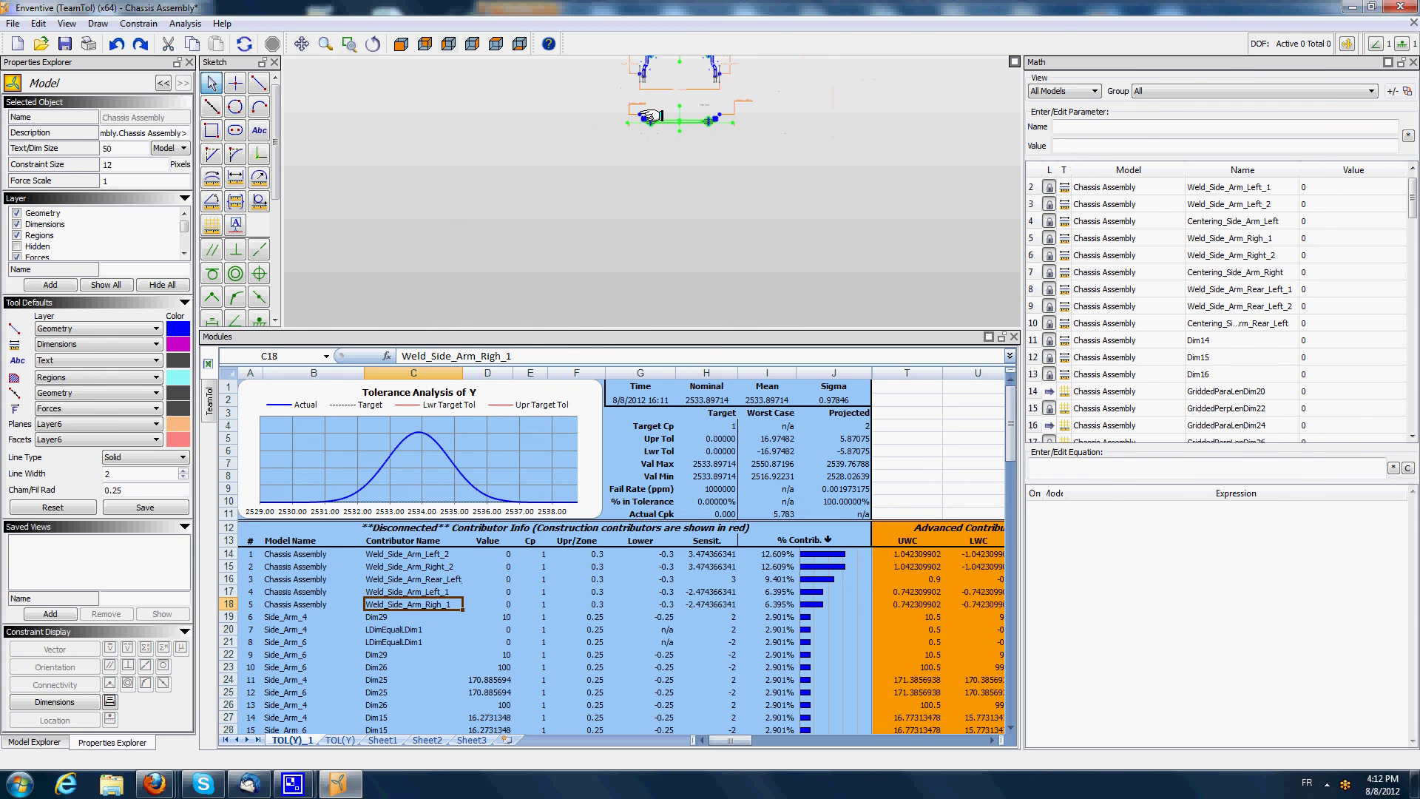
{"action": "scroll", "coordinate": [674, 120], "scroll_direction": "up", "scroll_amount": 2}
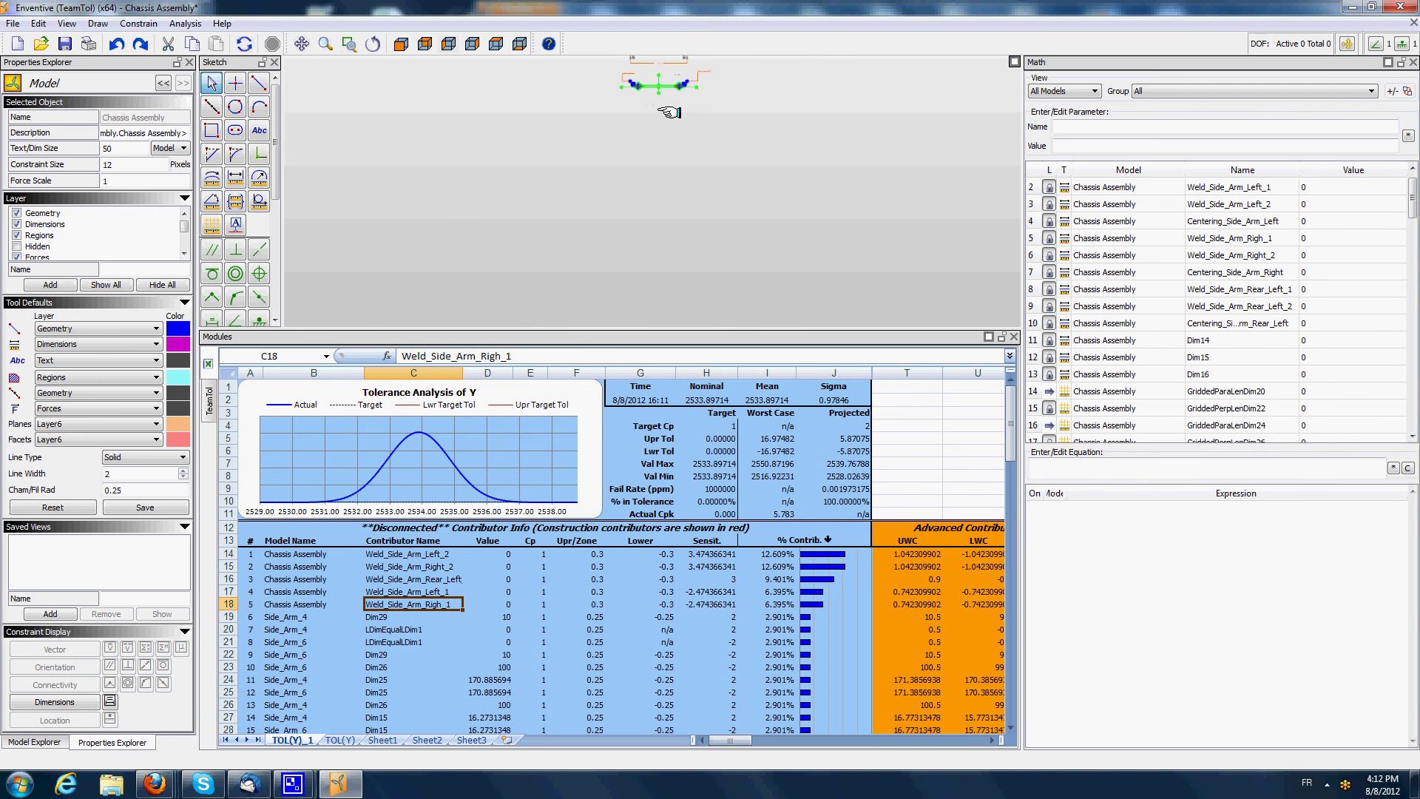
{"action": "scroll", "coordinate": [659, 155], "scroll_direction": "up", "scroll_amount": 4}
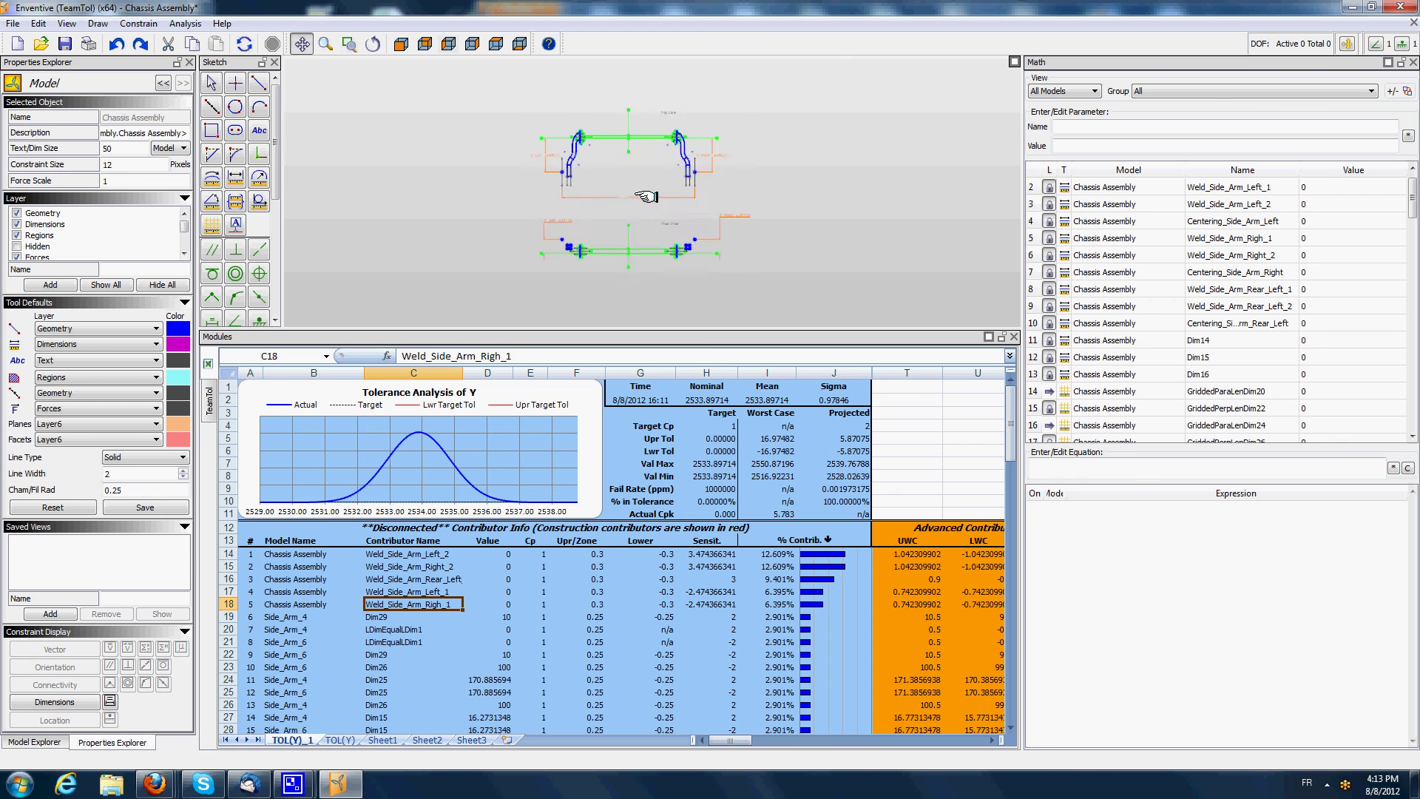
{"action": "left_click", "coordinate": [378, 620]}
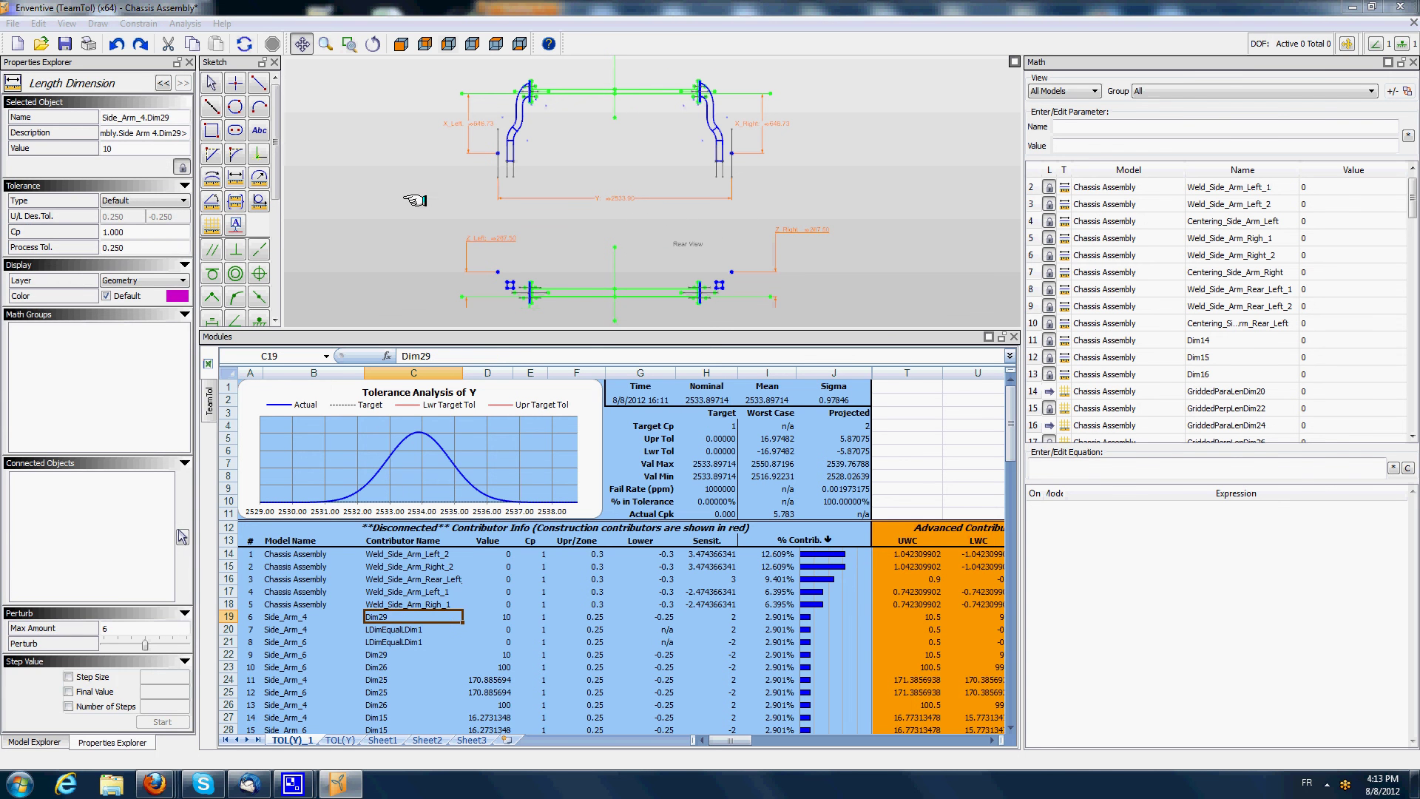
{"action": "left_click", "coordinate": [389, 628]}
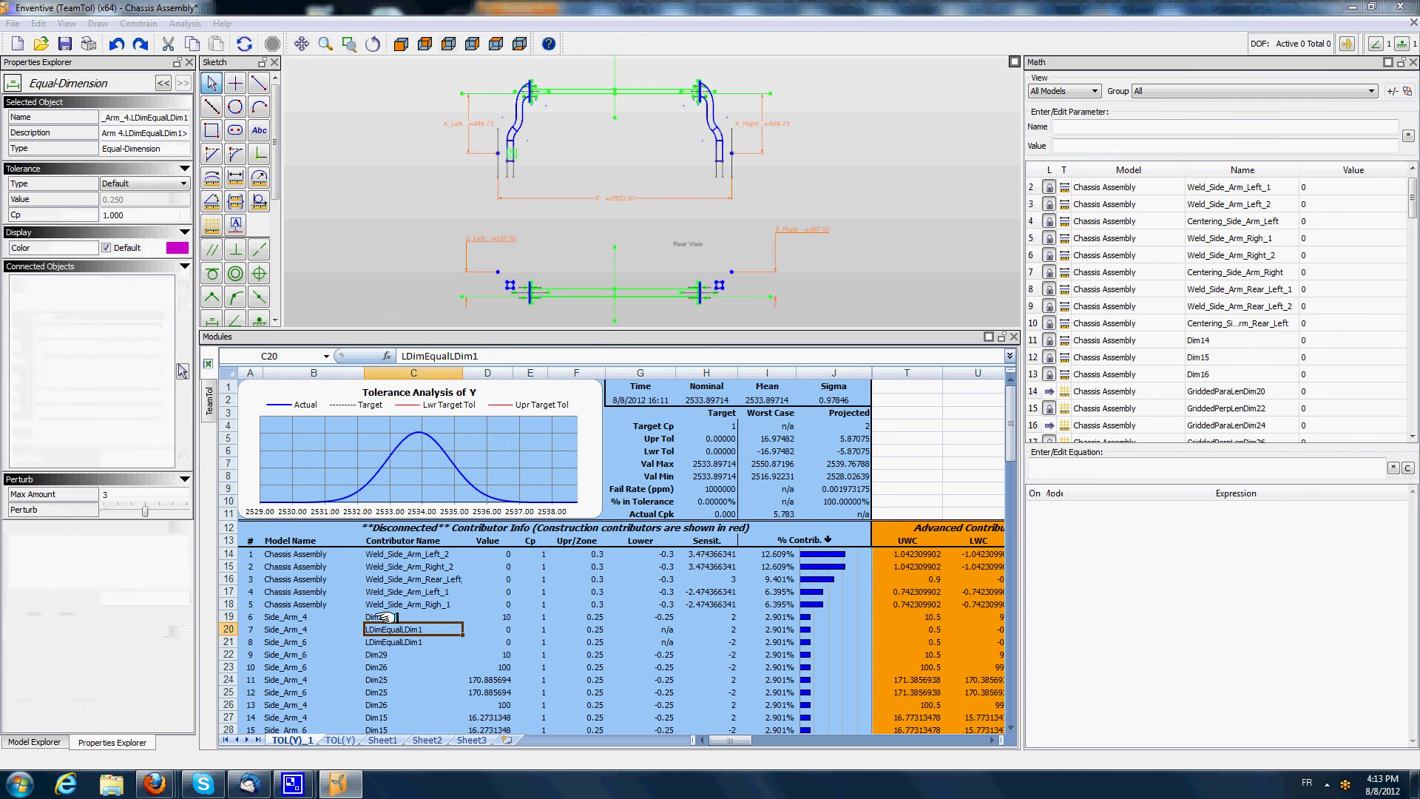
{"action": "left_click", "coordinate": [380, 617]}
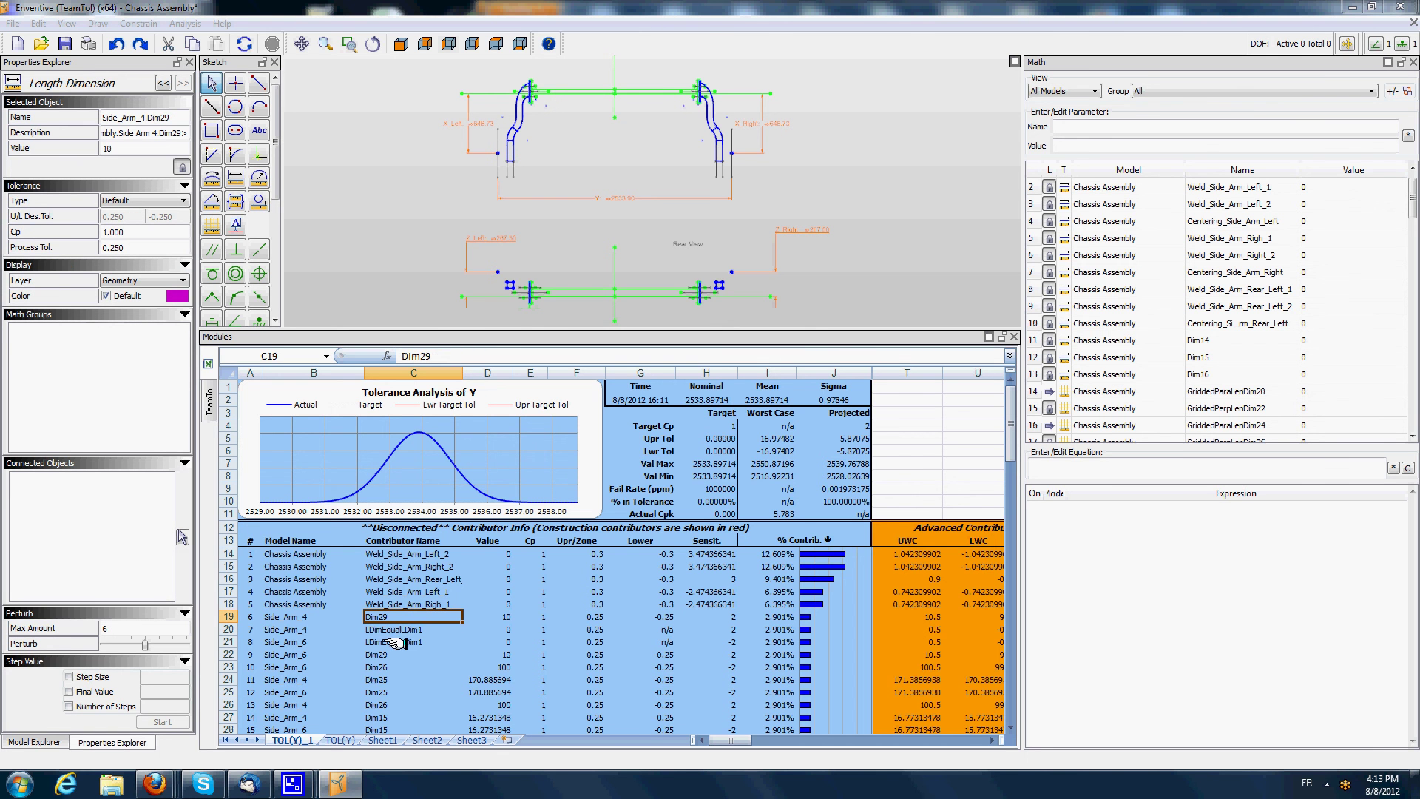
{"action": "left_click", "coordinate": [398, 630]}
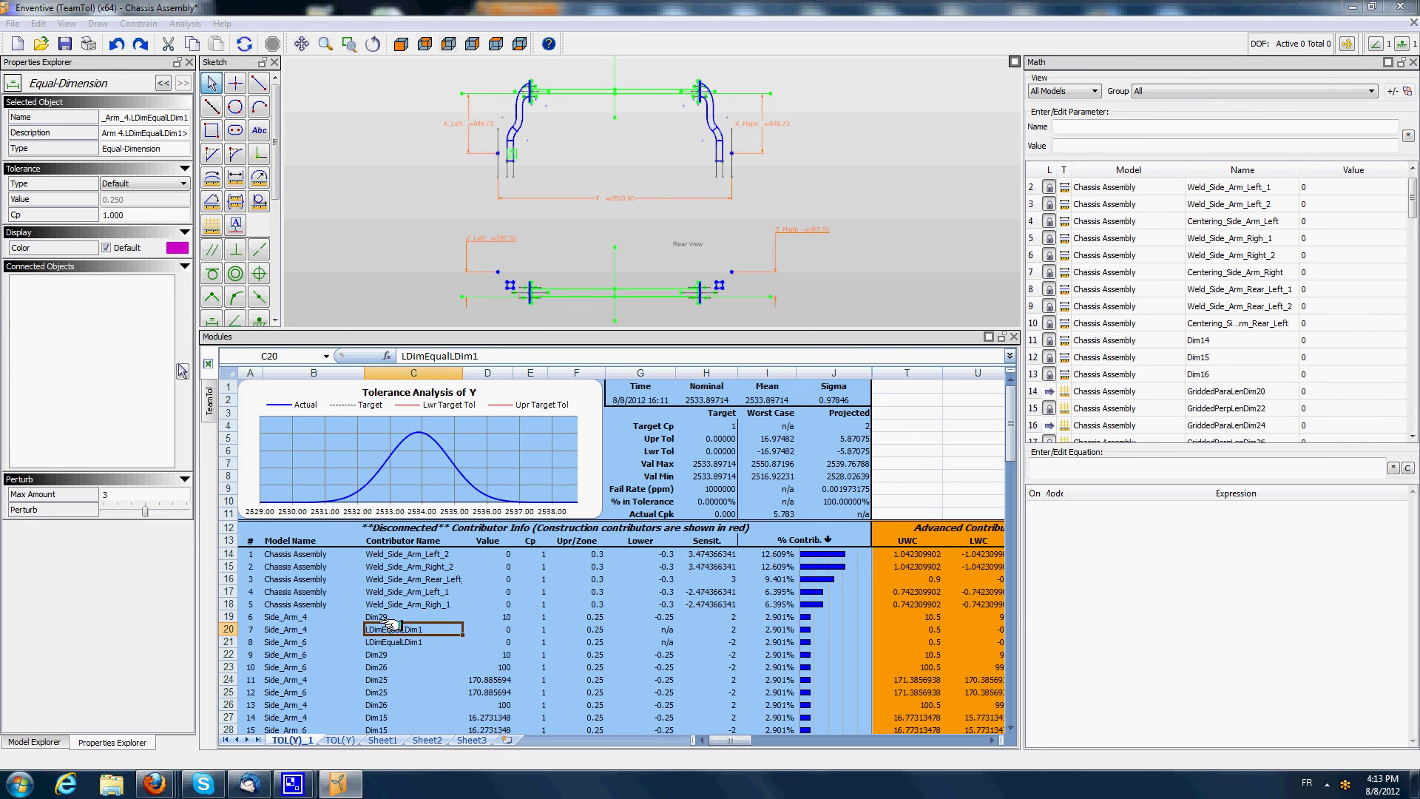
{"action": "left_click", "coordinate": [387, 616]}
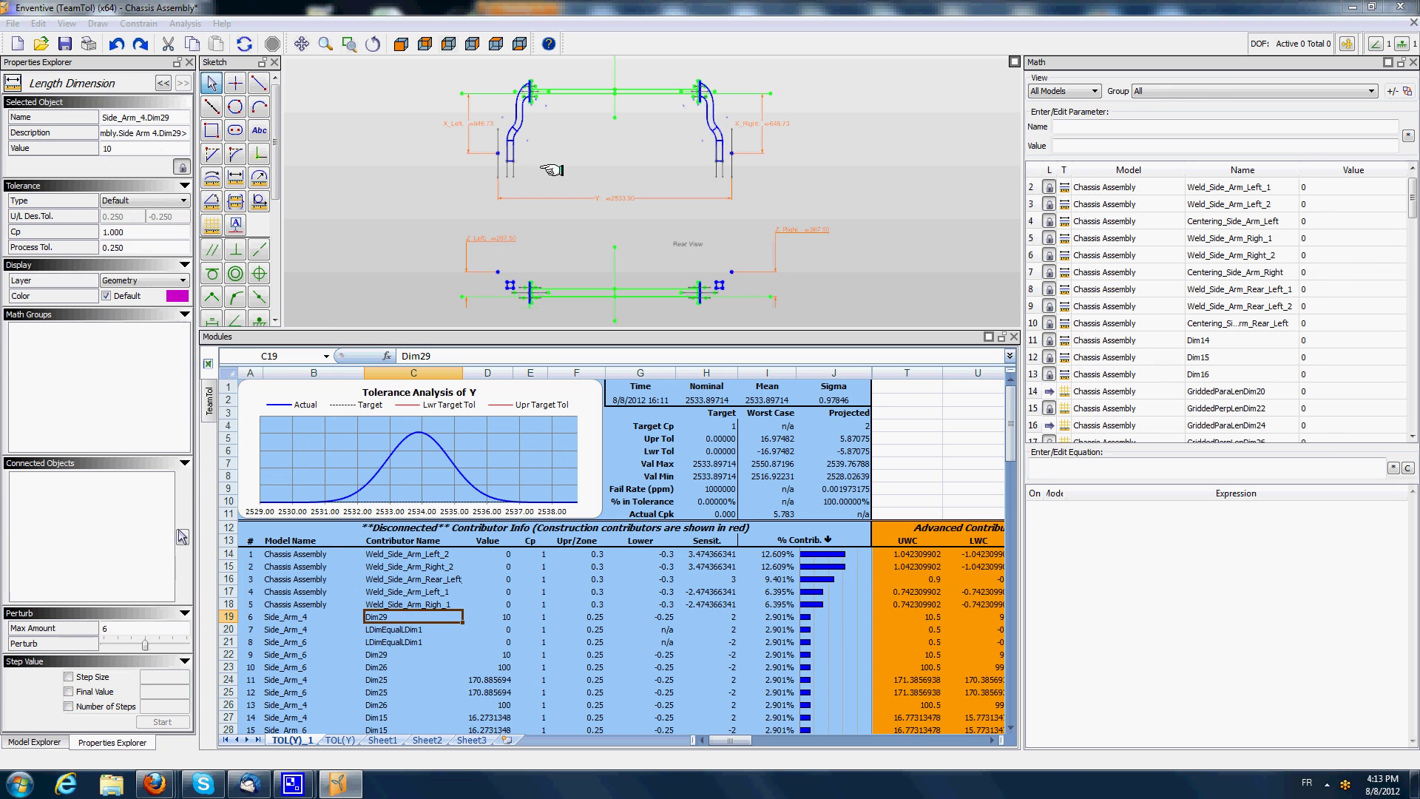
{"action": "left_click", "coordinate": [587, 146]}
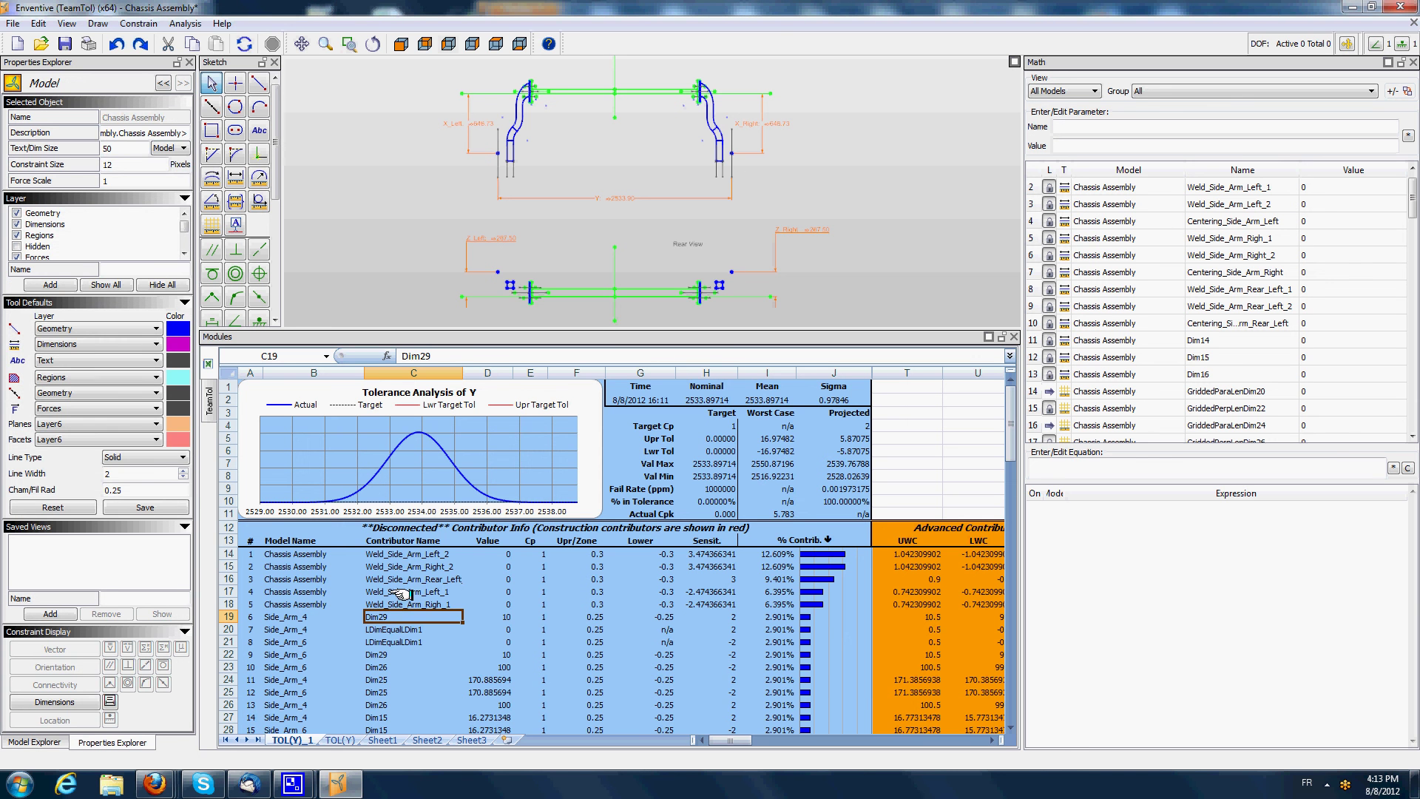
- Examine Side_Arm_4's Dim29 and LDimEqualLDim1 contributors close up around the left weld plate in the Rear View
{"action": "left_click", "coordinate": [394, 629]}
{"action": "left_click", "coordinate": [386, 616]}
{"action": "left_click", "coordinate": [522, 300]}
{"action": "scroll", "coordinate": [527, 311], "scroll_direction": "up", "scroll_amount": 3}
{"action": "scroll", "coordinate": [525, 311], "scroll_direction": "up", "scroll_amount": 3}
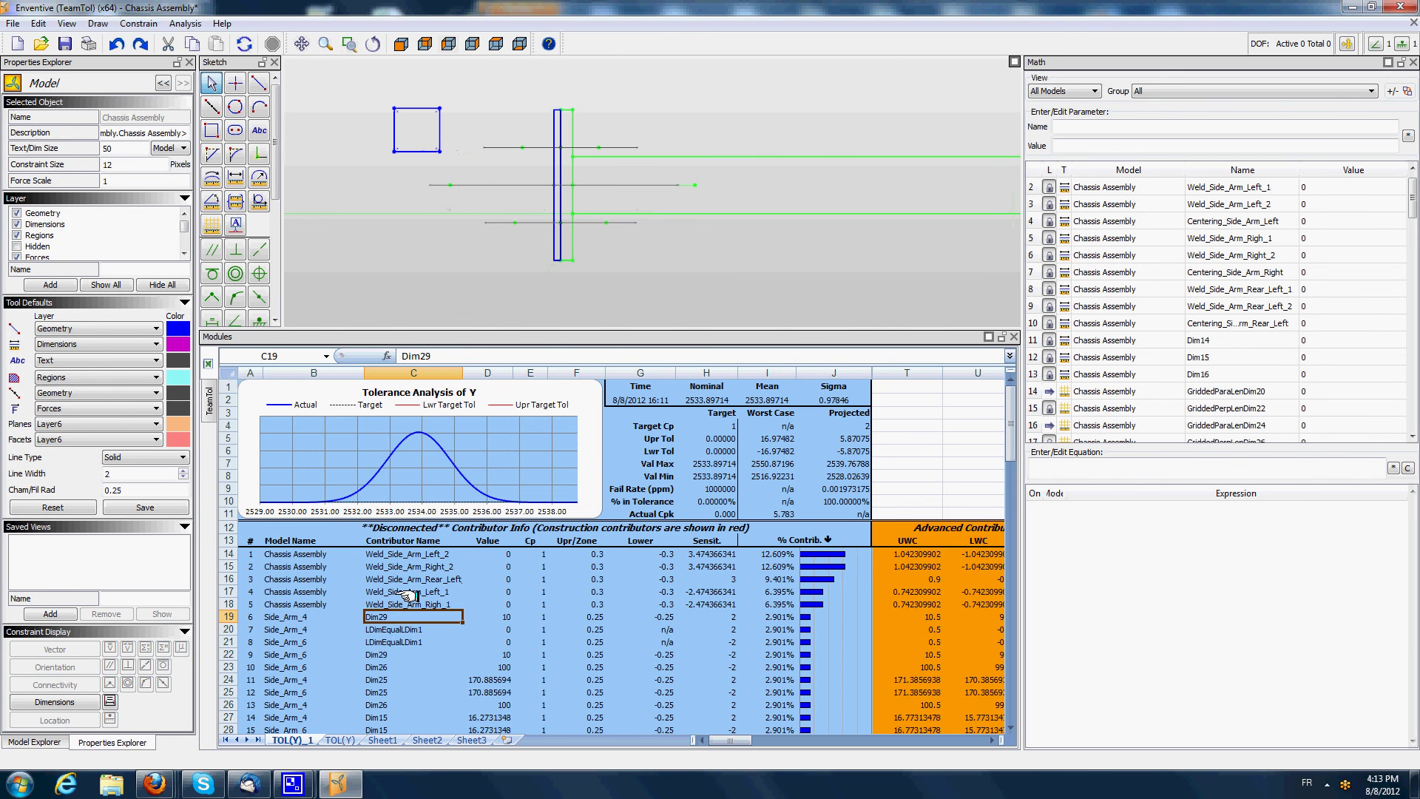
{"action": "left_click", "coordinate": [399, 630]}
{"action": "left_click", "coordinate": [386, 617]}
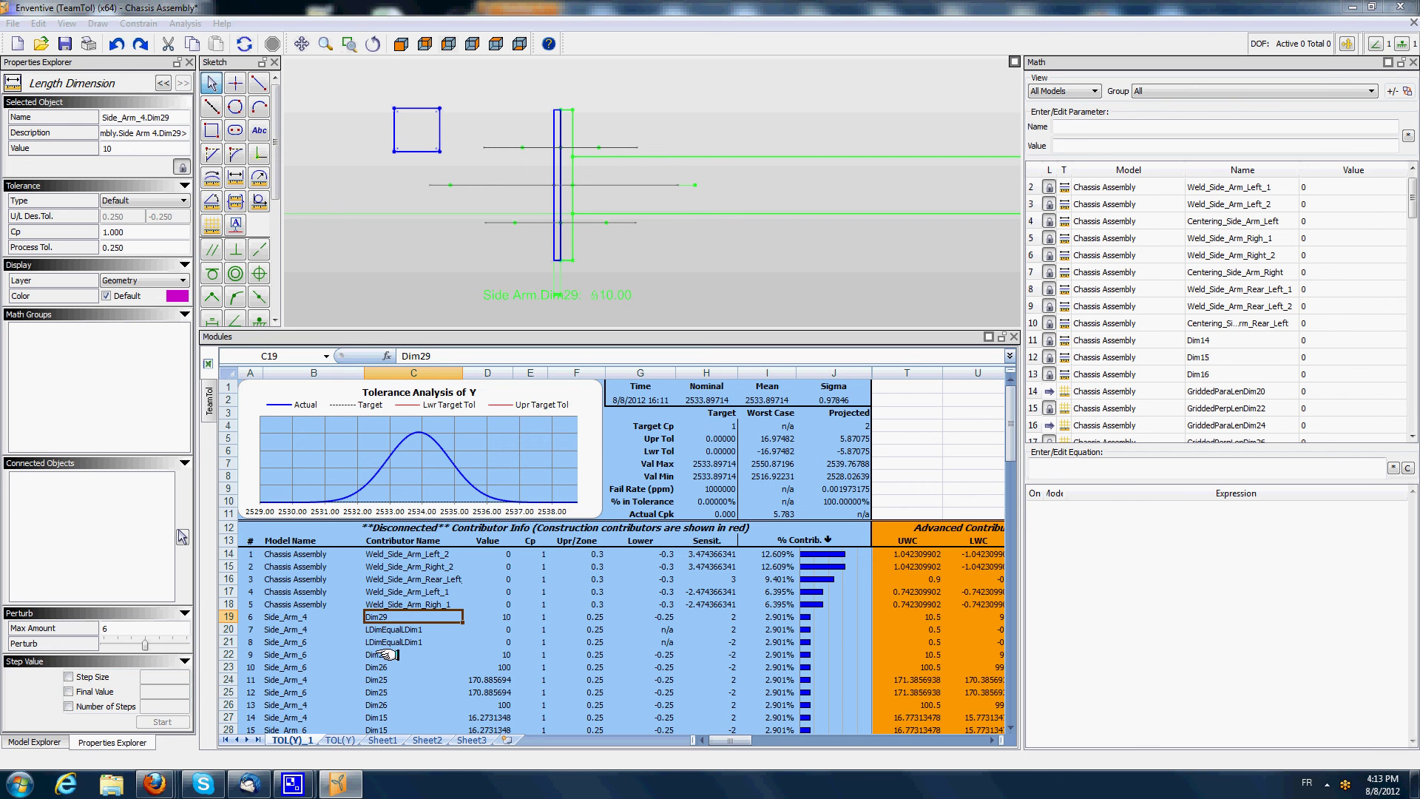
{"action": "left_click", "coordinate": [696, 105]}
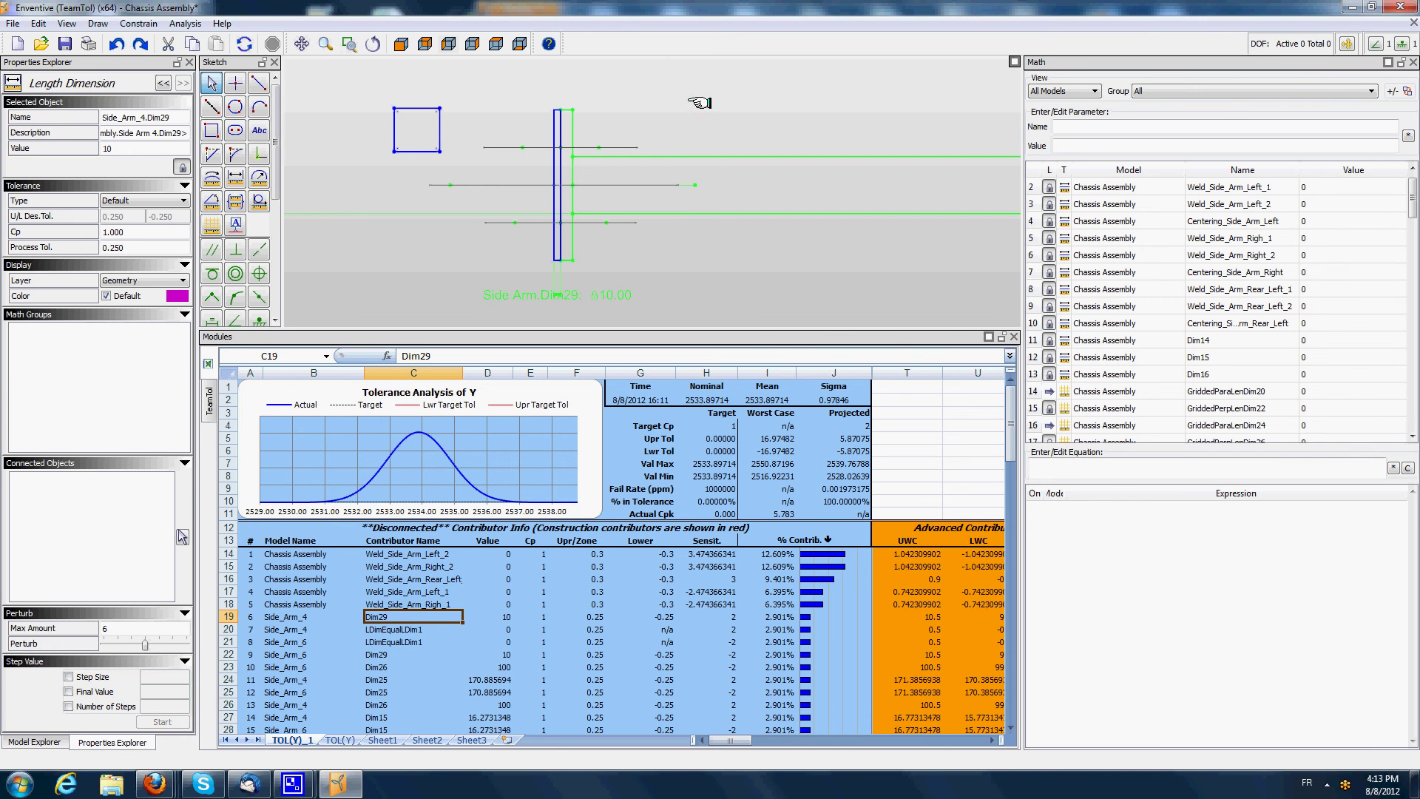
- Step through the Dim29, Dim26, Dim25 and Dim15 contributors of Side_Arm_6 and Side_Arm_4, examining where each applies in the assembly
{"action": "scroll", "coordinate": [707, 121], "scroll_direction": "up", "scroll_amount": 2}
{"action": "middle_click_drag", "start_coordinate": [688, 166], "coordinate": [631, 273]}
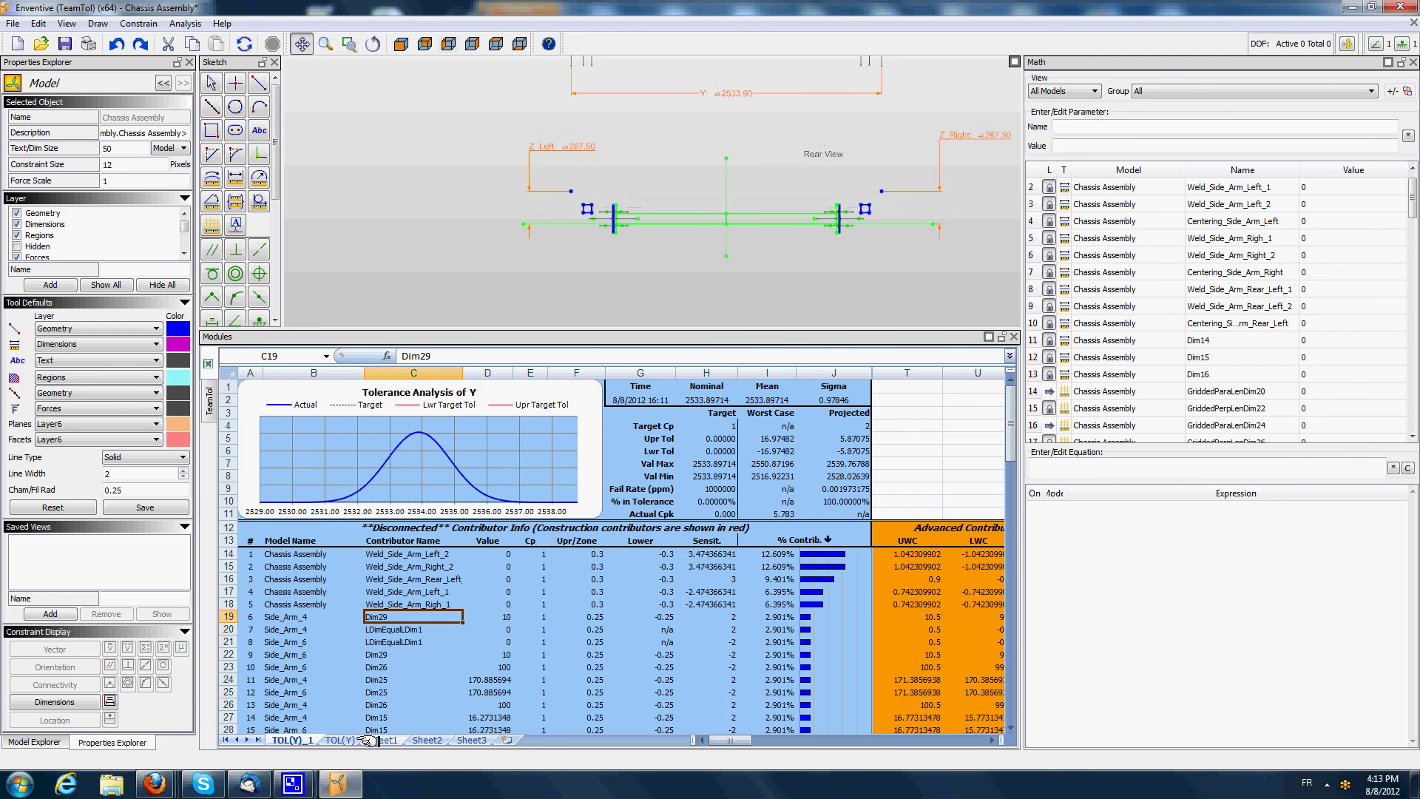
{"action": "left_click", "coordinate": [381, 655]}
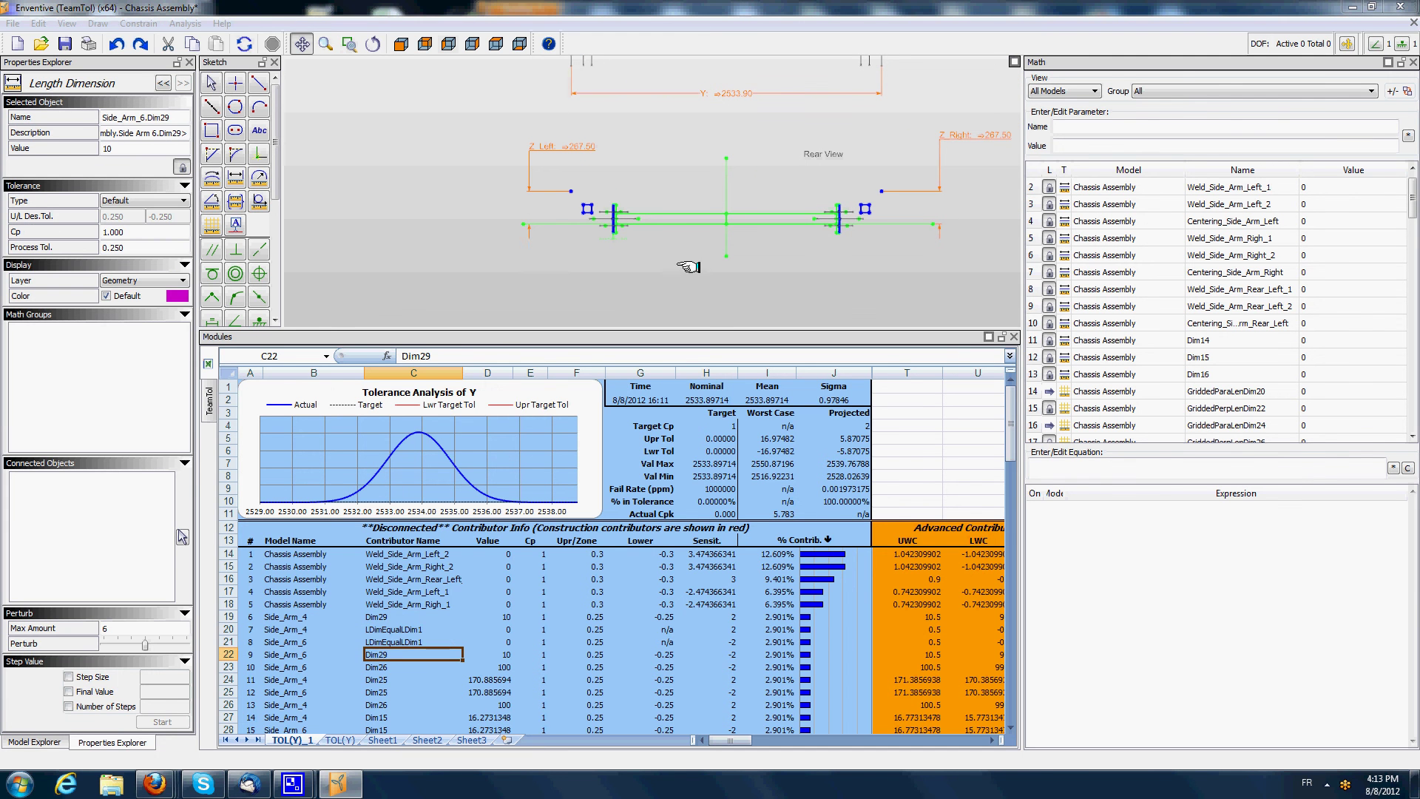
{"action": "middle_click_drag", "start_coordinate": [695, 268], "coordinate": [666, 326]}
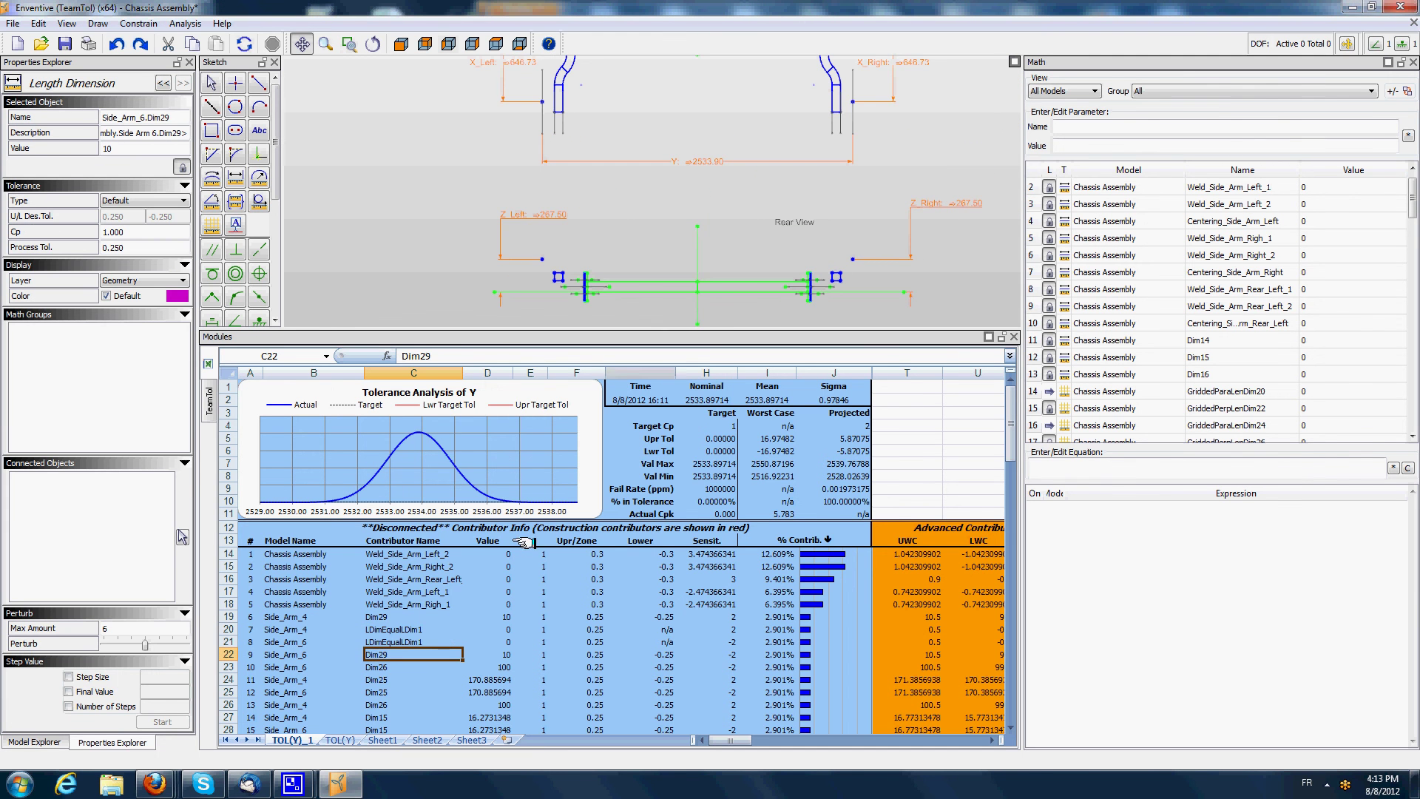
{"action": "left_click", "coordinate": [382, 668]}
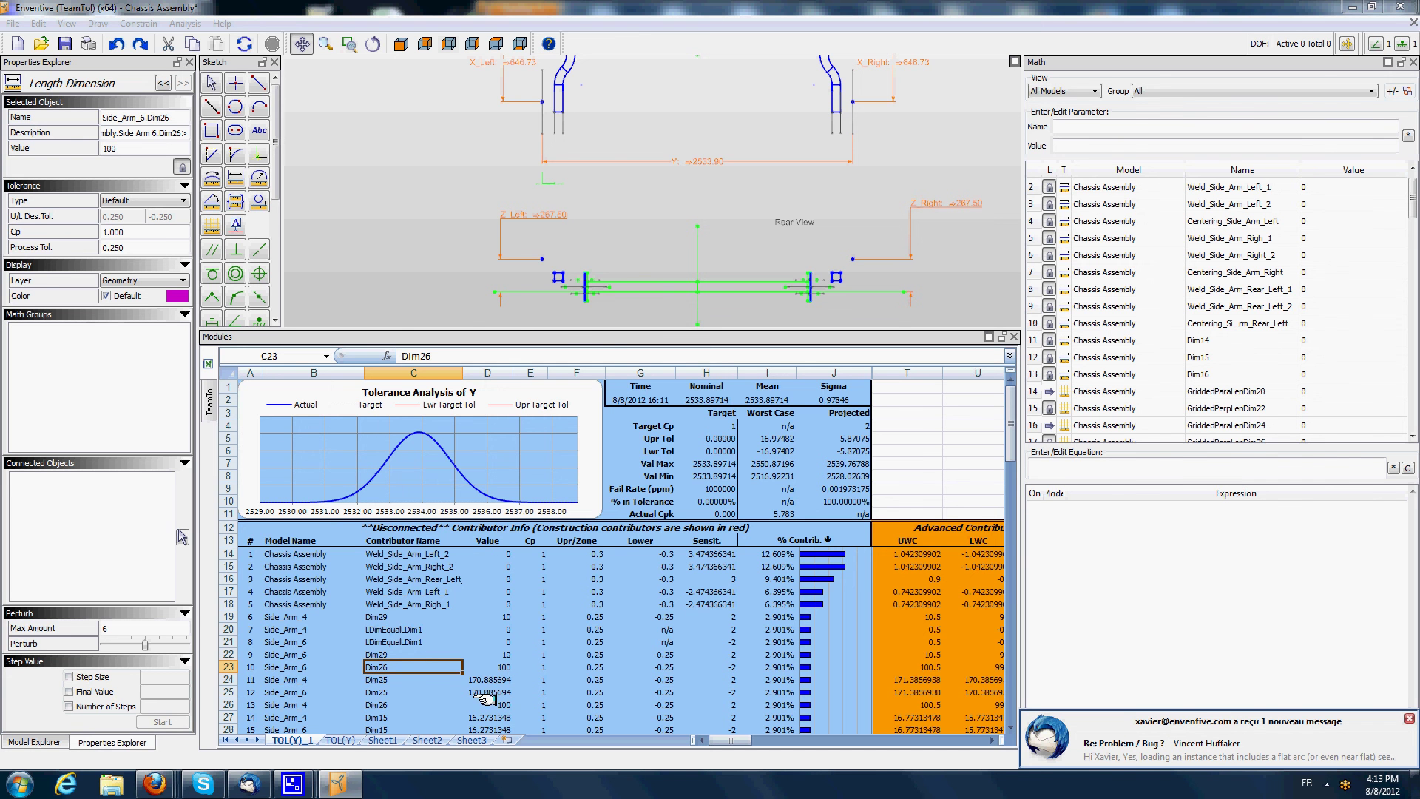
{"action": "left_click", "coordinate": [400, 681]}
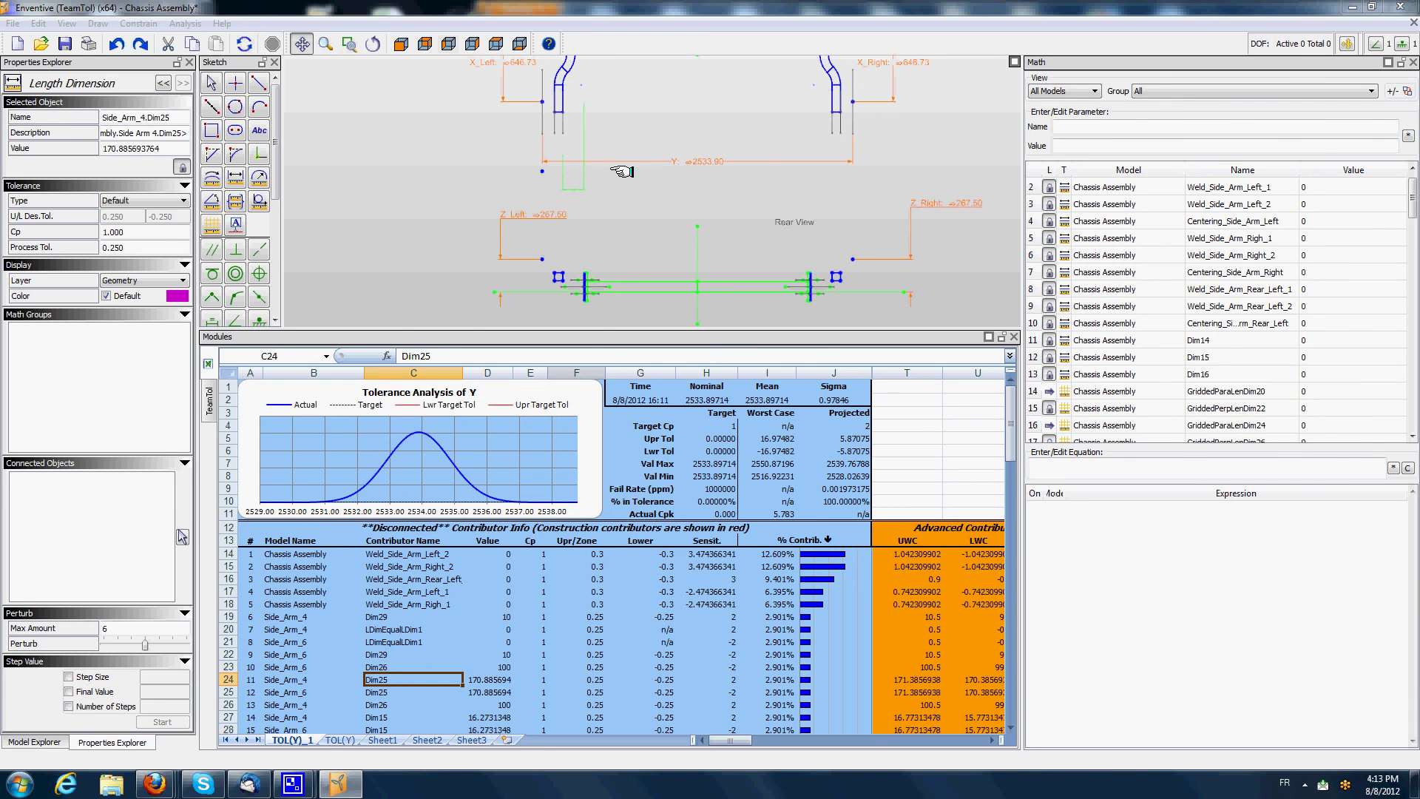
{"action": "left_click", "coordinate": [380, 694]}
{"action": "left_click", "coordinate": [385, 707]}
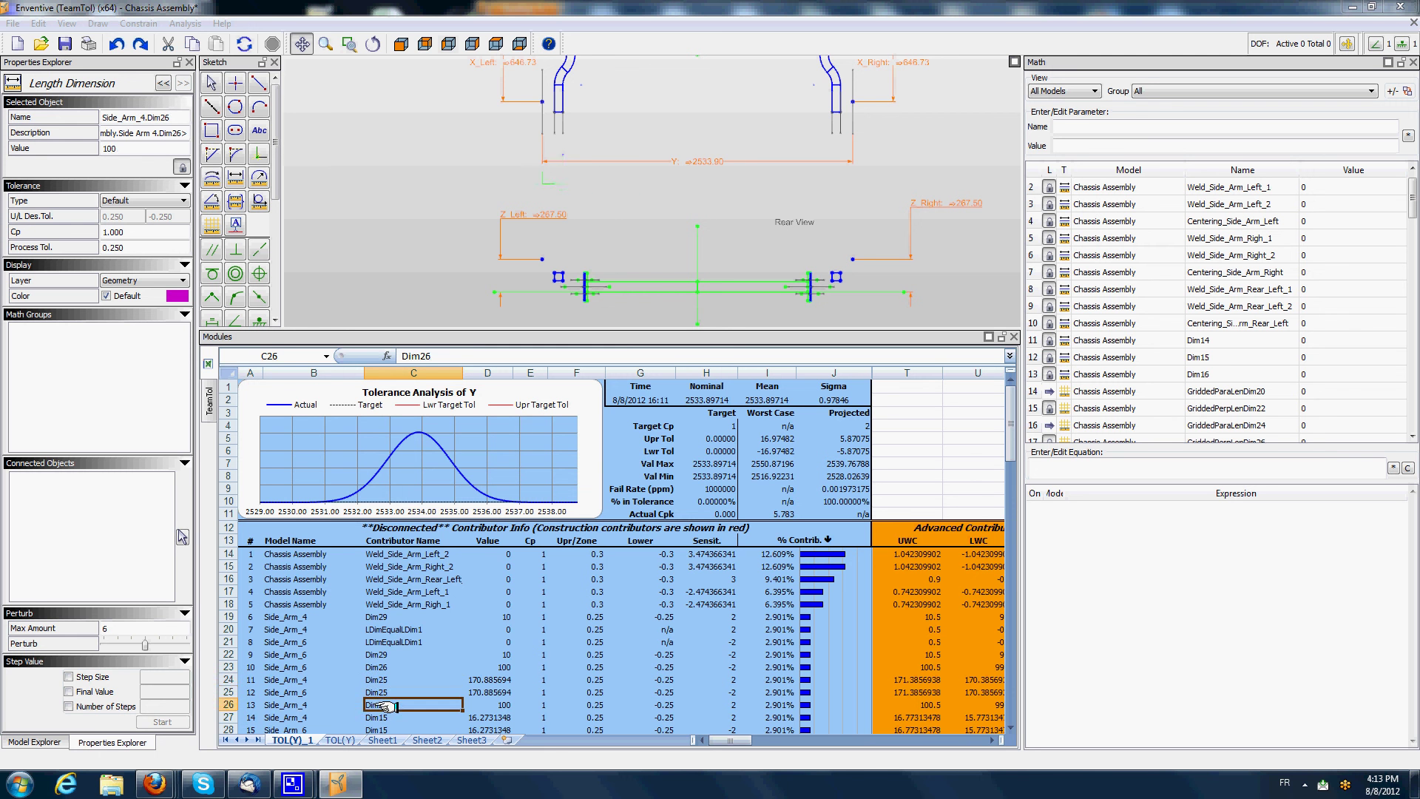
{"action": "left_click", "coordinate": [385, 715]}
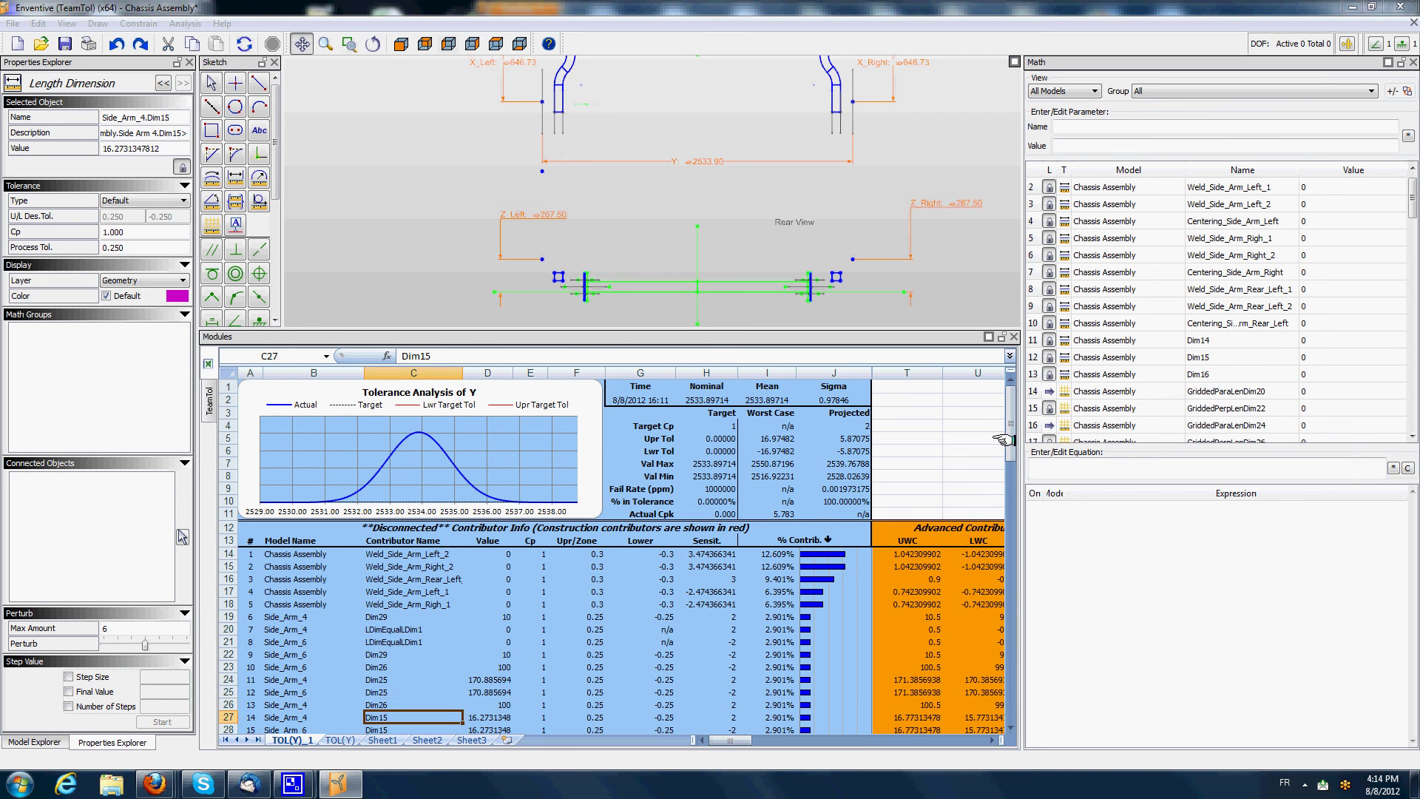
{"action": "left_click_drag", "start_coordinate": [1008, 440], "coordinate": [1007, 442]}
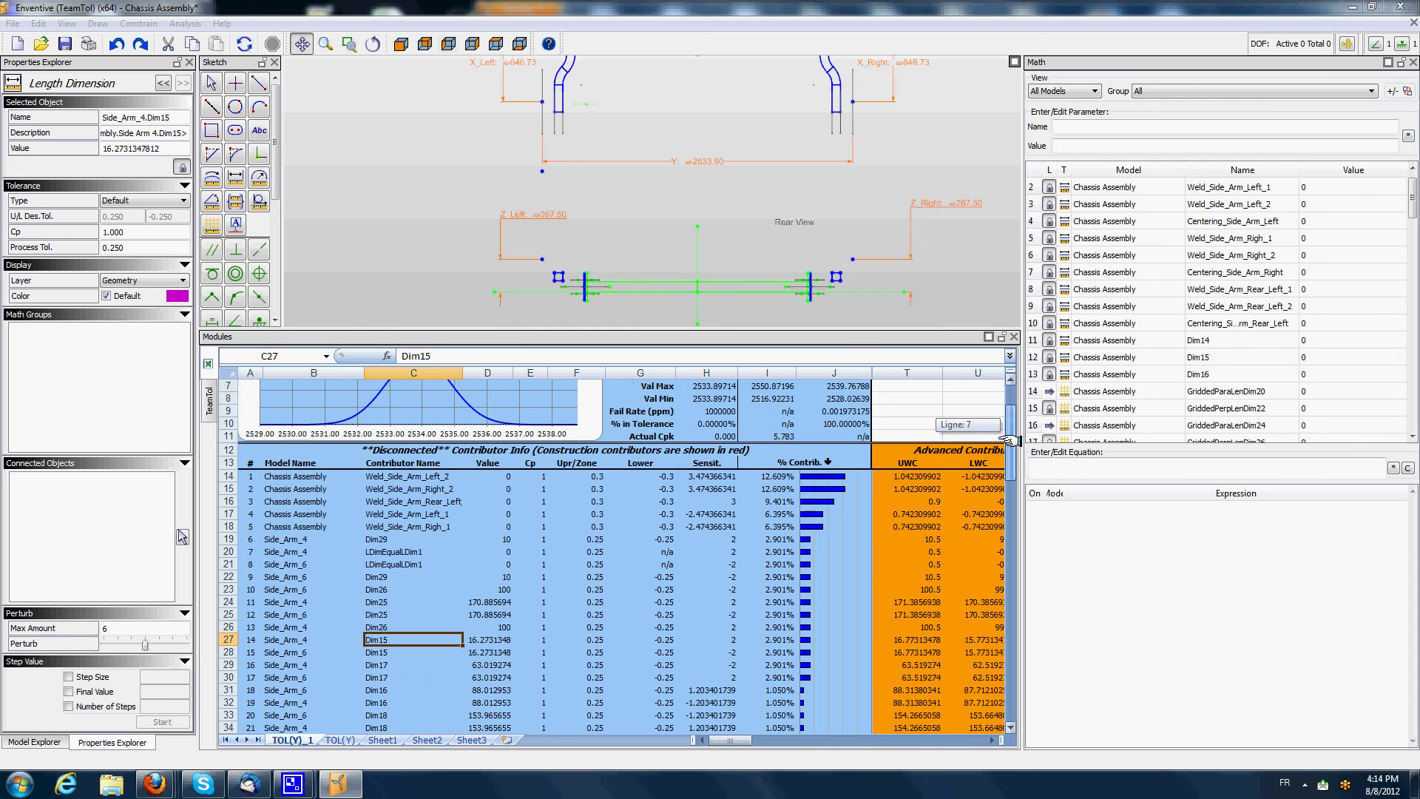
- Update the current tolerance analysis of Y from the Weld_Side_Arm_Left_2 contributor so its contributor info reconnects to the model
{"action": "left_click", "coordinate": [400, 476]}
{"action": "right_click", "coordinate": [399, 478]}
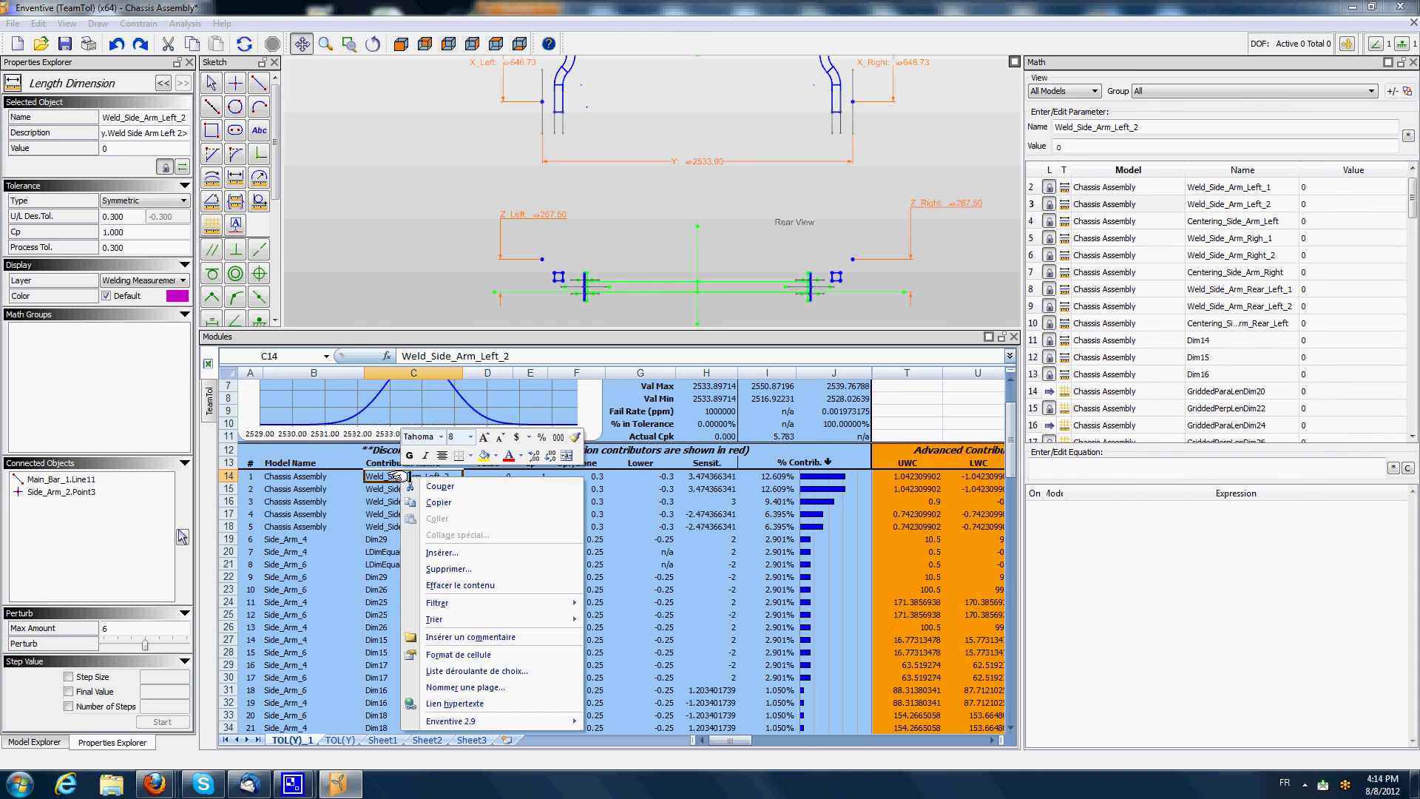
{"action": "mouse_move", "coordinate": [458, 719]}
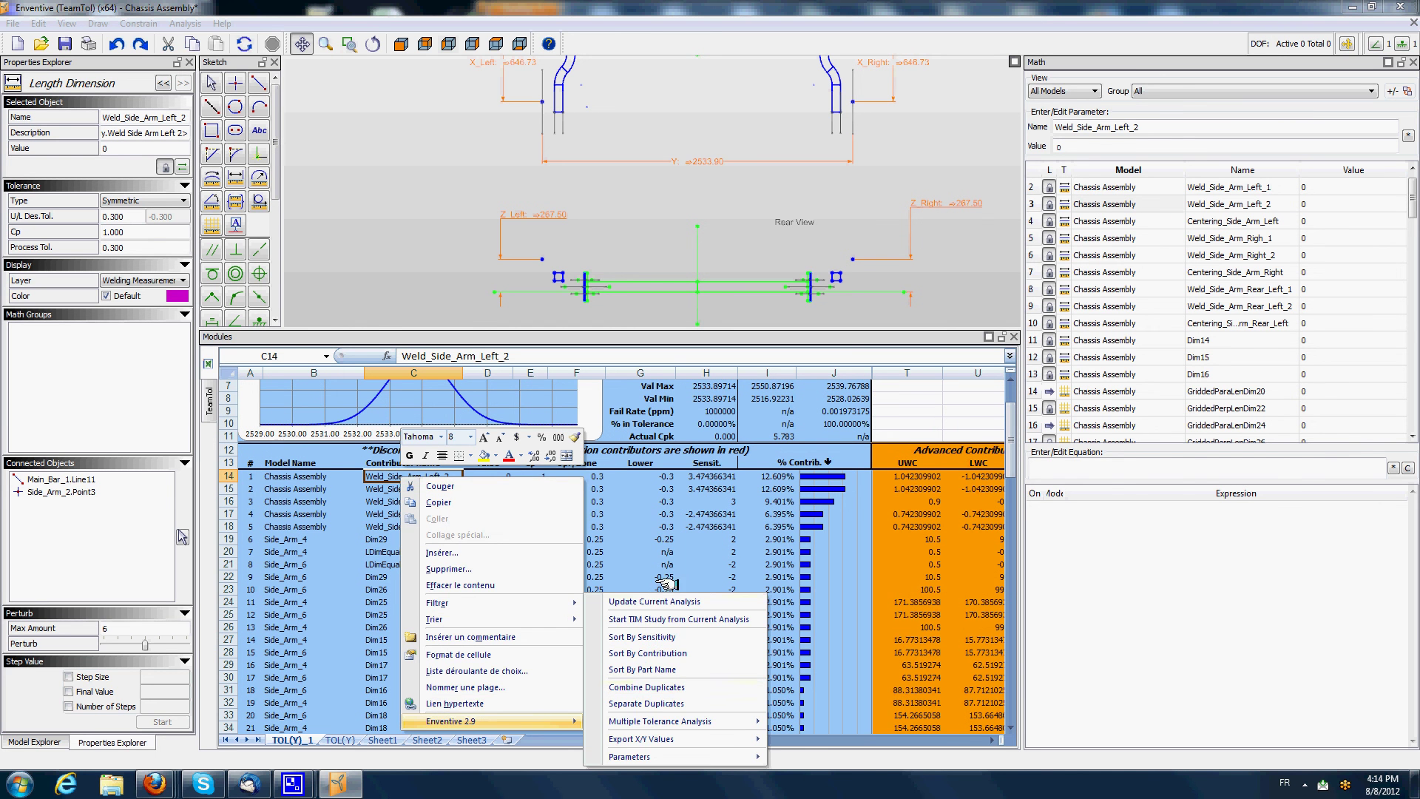
{"action": "left_click", "coordinate": [661, 602]}
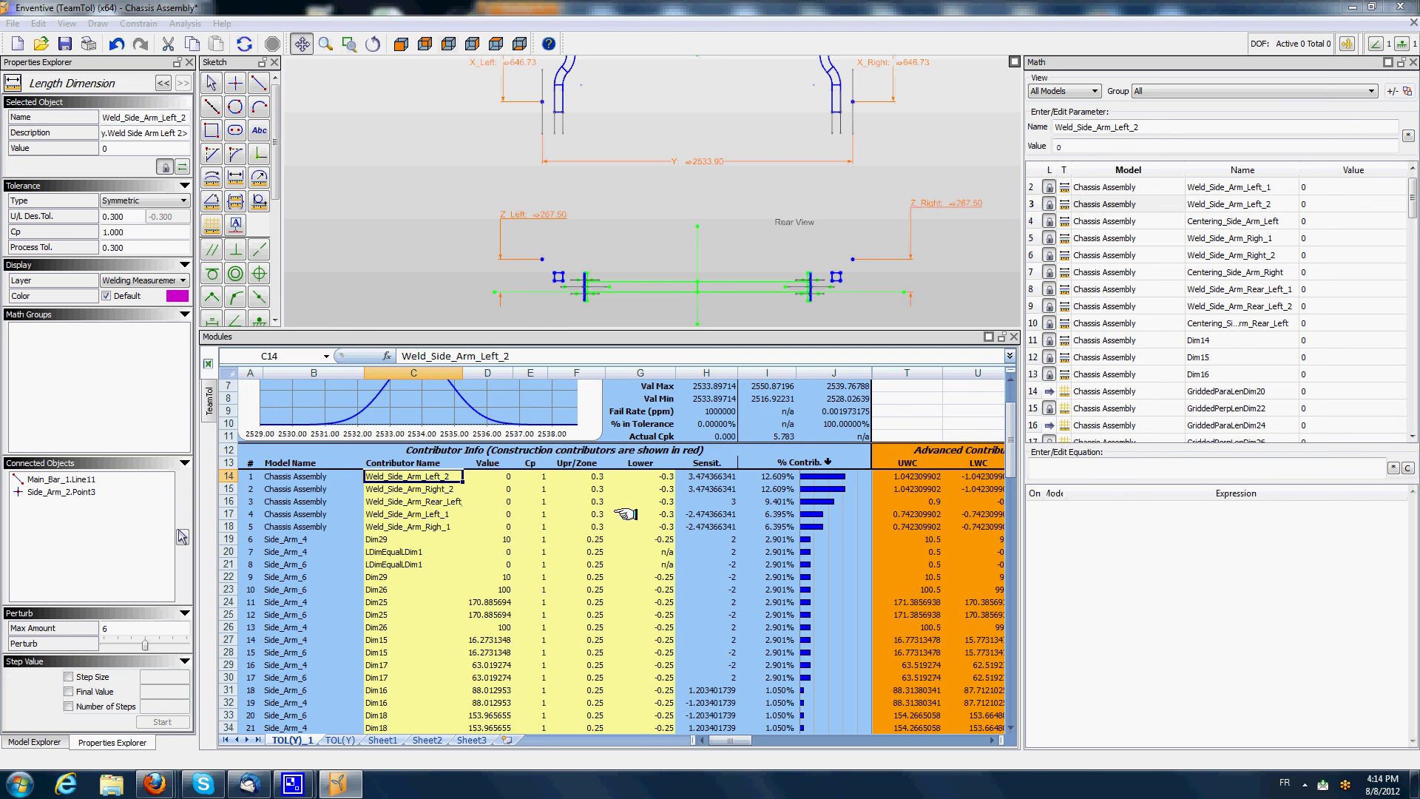
{"action": "left_click", "coordinate": [636, 214]}
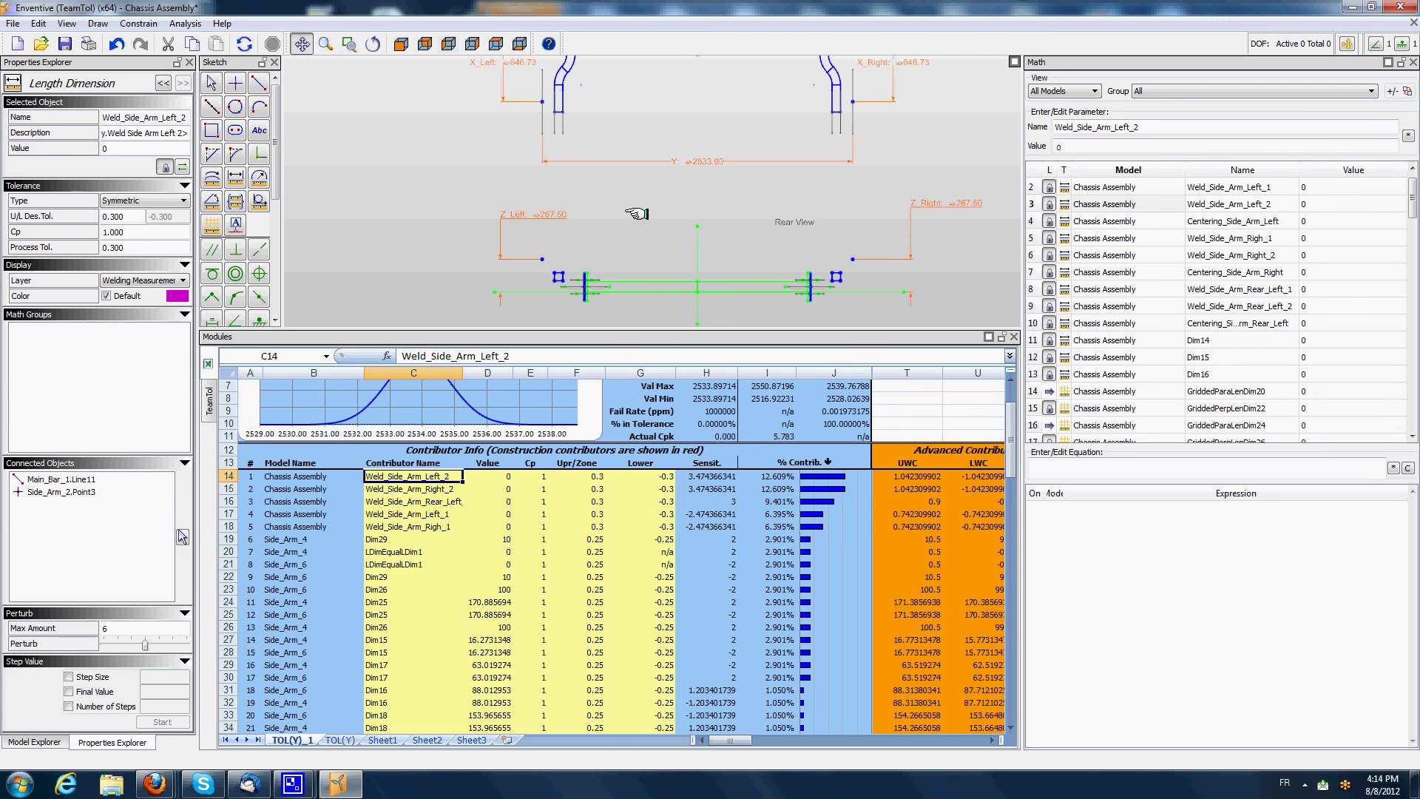
{"action": "scroll", "coordinate": [636, 214], "scroll_direction": "down", "scroll_amount": 2}
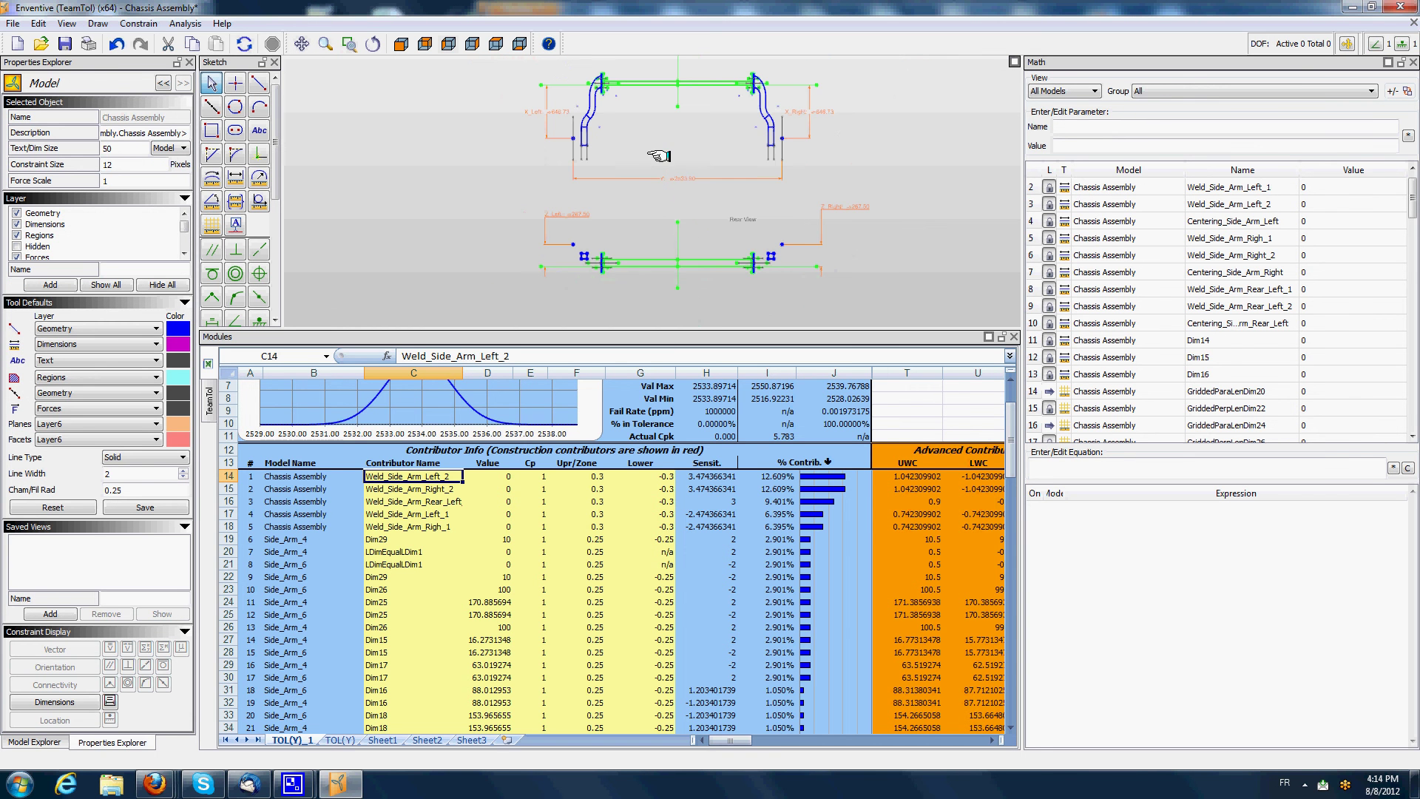
{"action": "scroll", "coordinate": [658, 155], "scroll_direction": "up", "scroll_amount": 1}
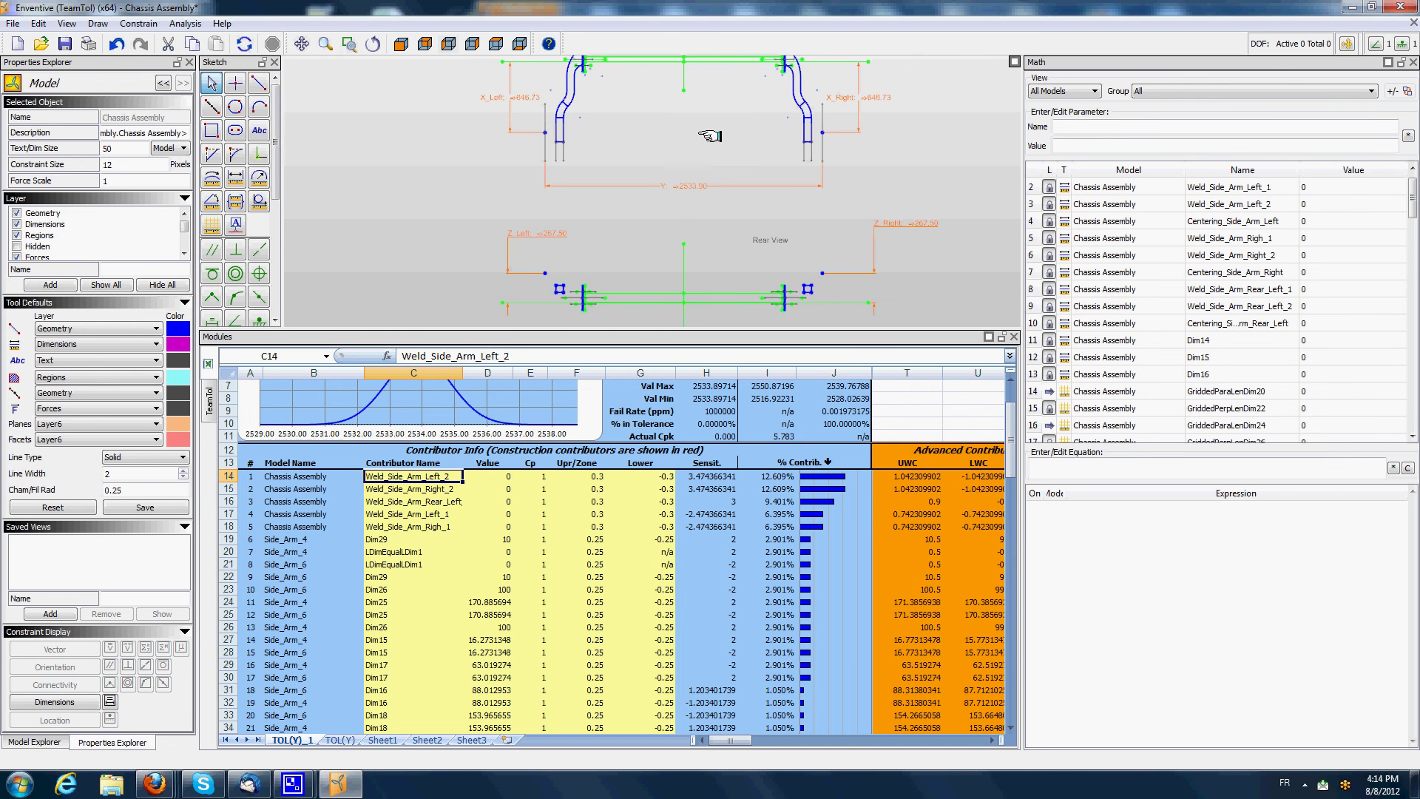
{"action": "scroll", "coordinate": [684, 135], "scroll_direction": "down", "scroll_amount": 2}
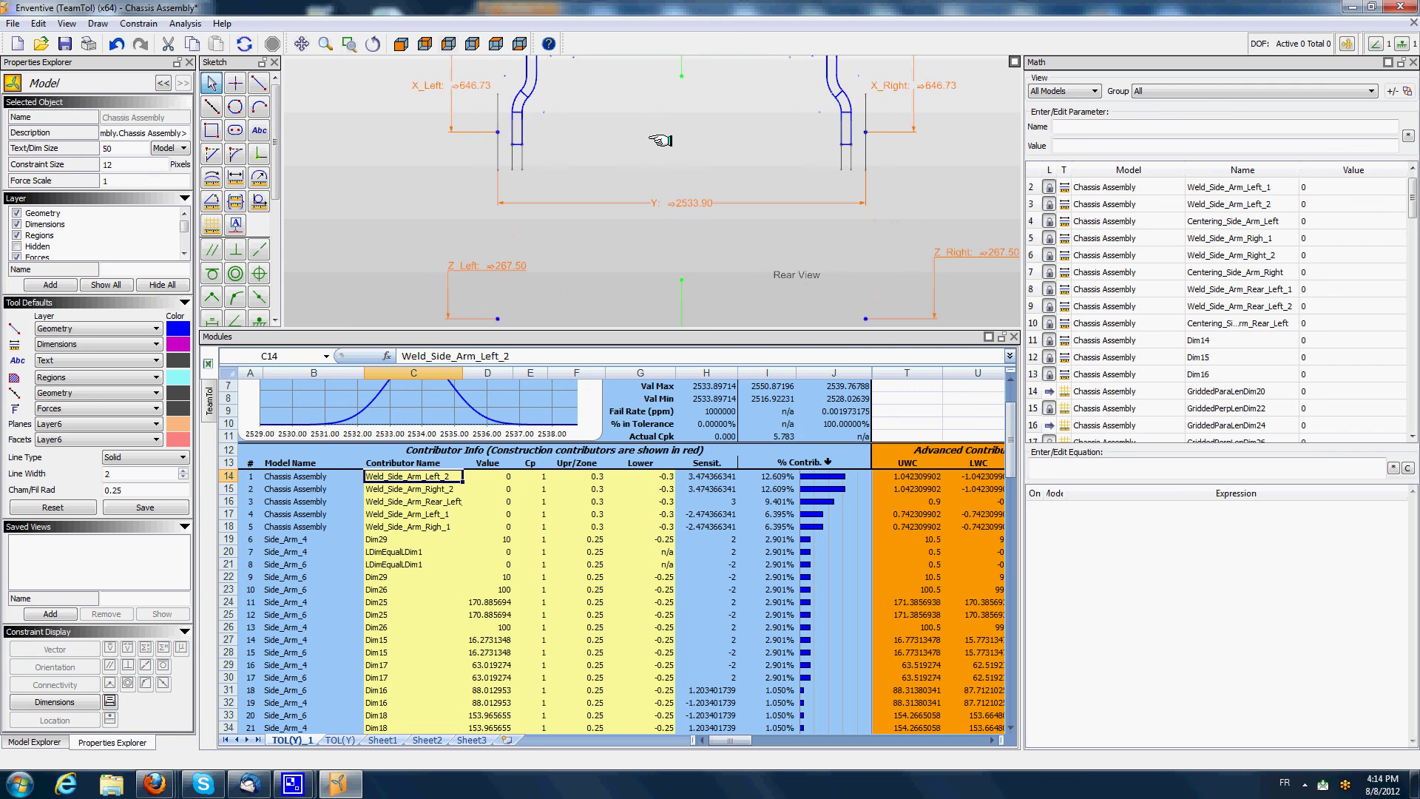
{"action": "middle_click_drag", "start_coordinate": [664, 140], "coordinate": [607, 178]}
{"action": "scroll", "coordinate": [600, 215], "scroll_direction": "up", "scroll_amount": 1}
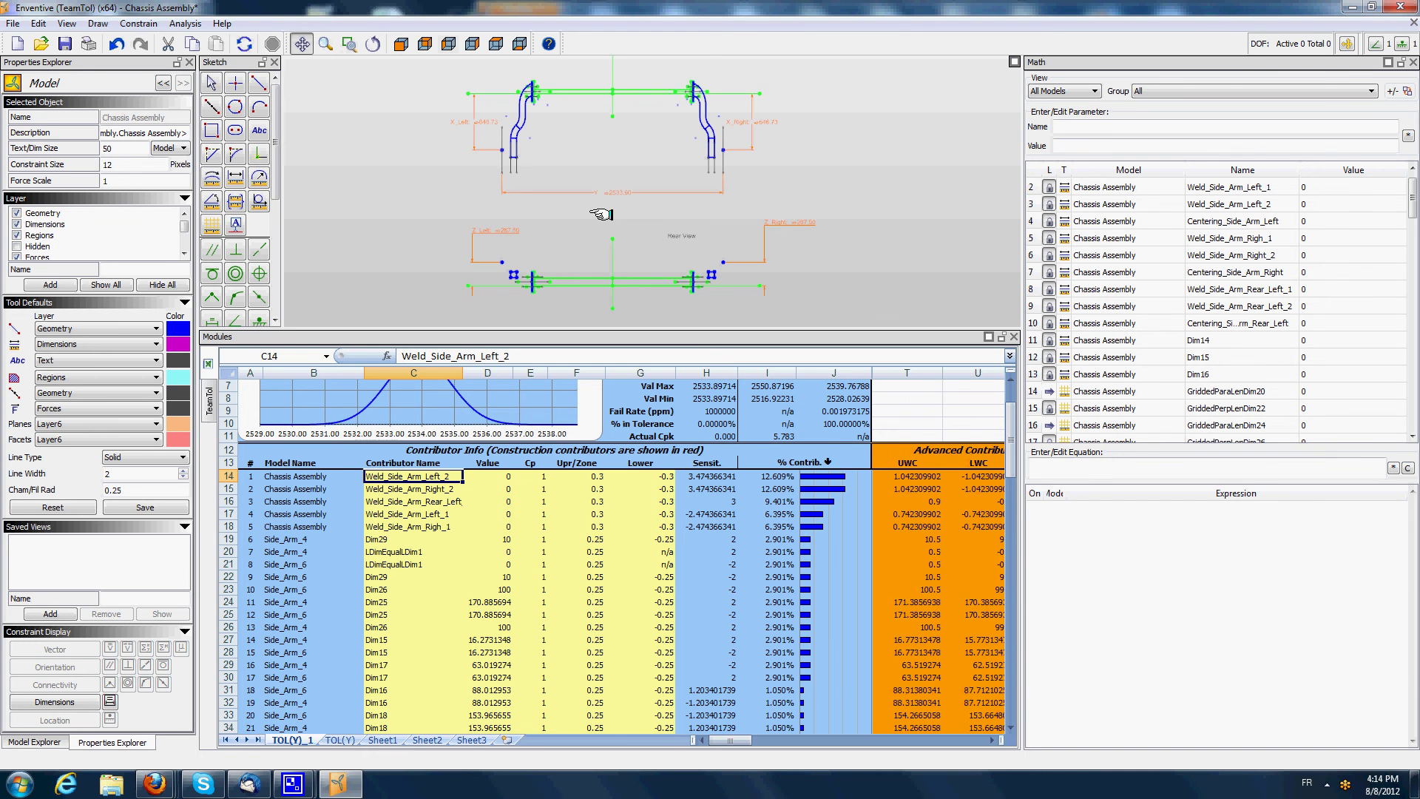
{"action": "left_click", "coordinate": [293, 787]}
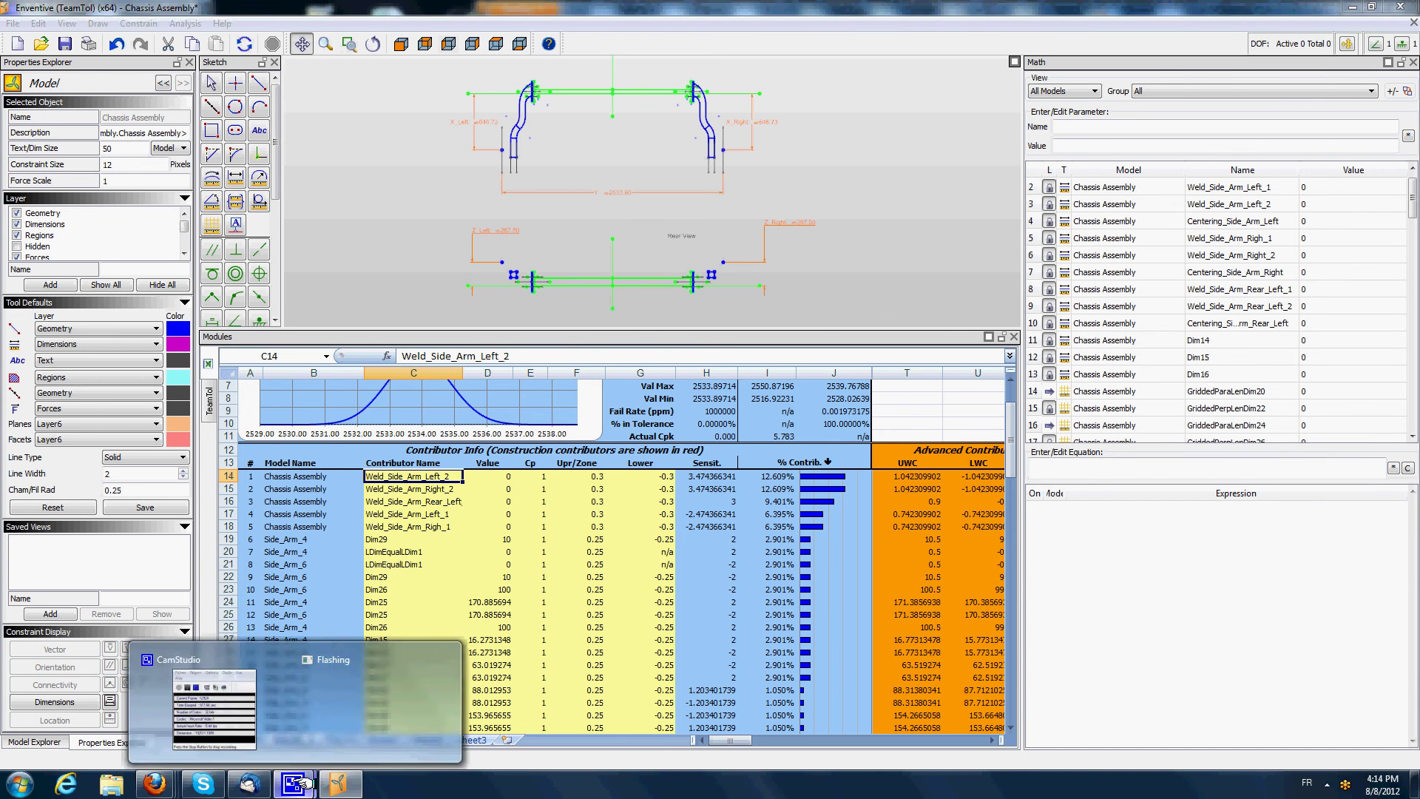